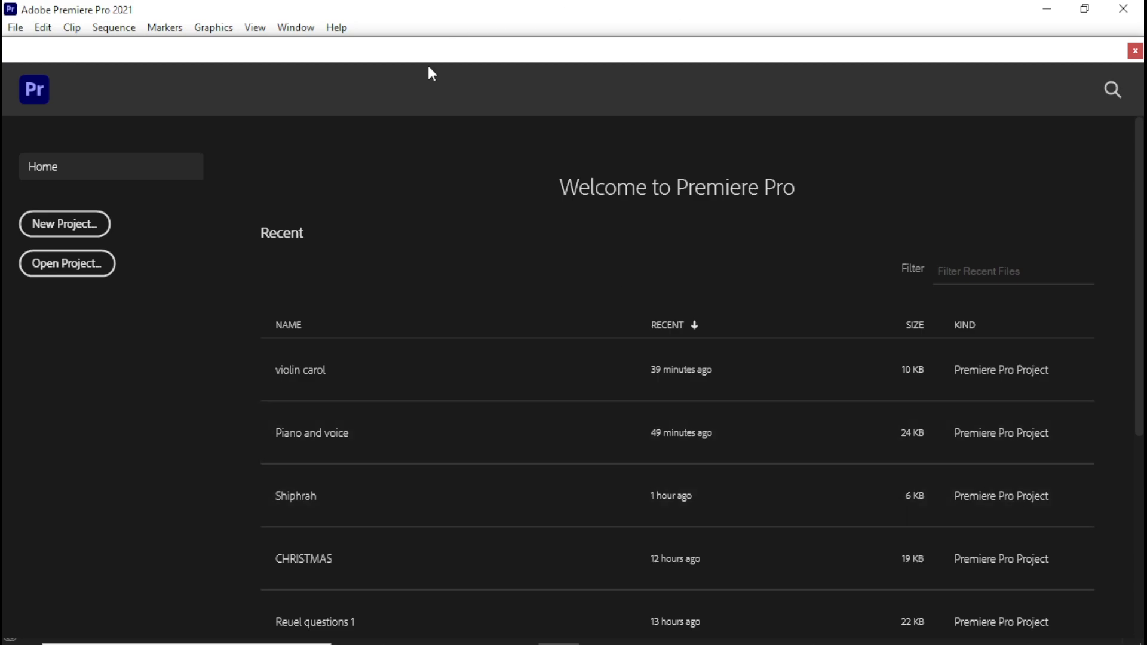
- Create a new project named VIDEO TUTORIAL with the default settings and location
left_click(85, 225)
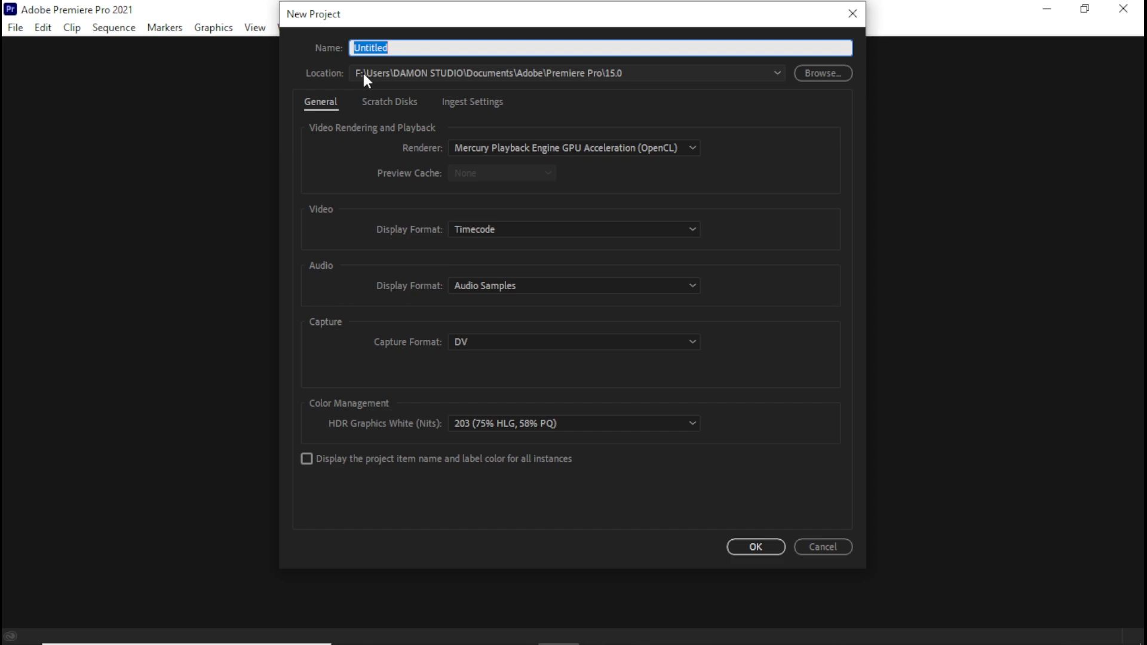
type("VIDEO T")
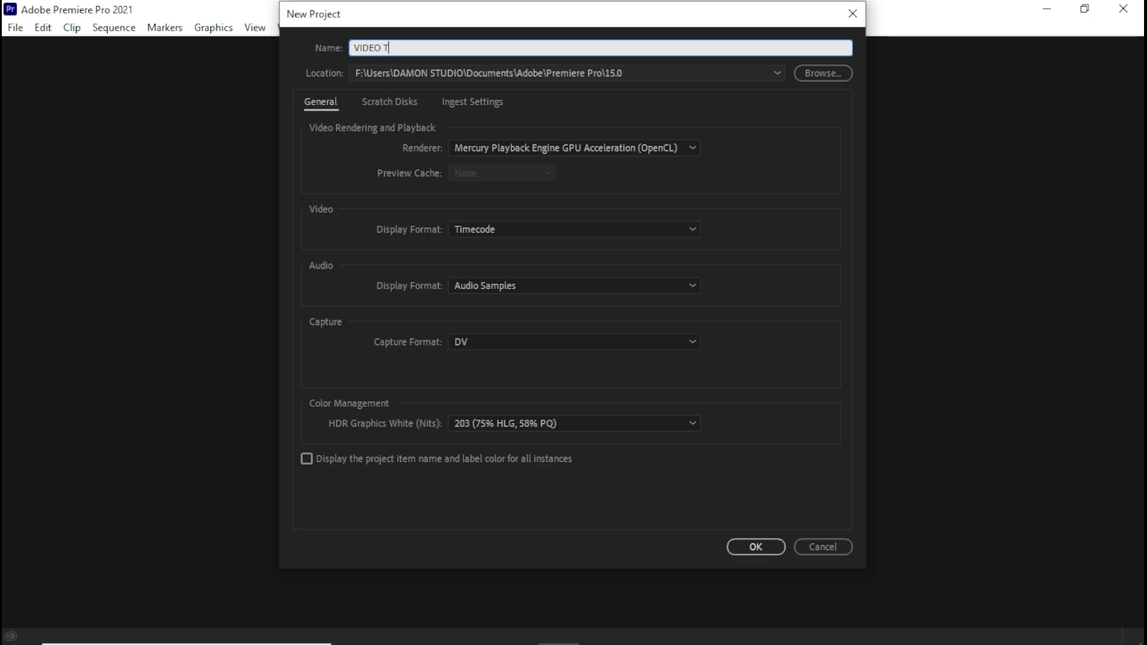
type("UTORIAL")
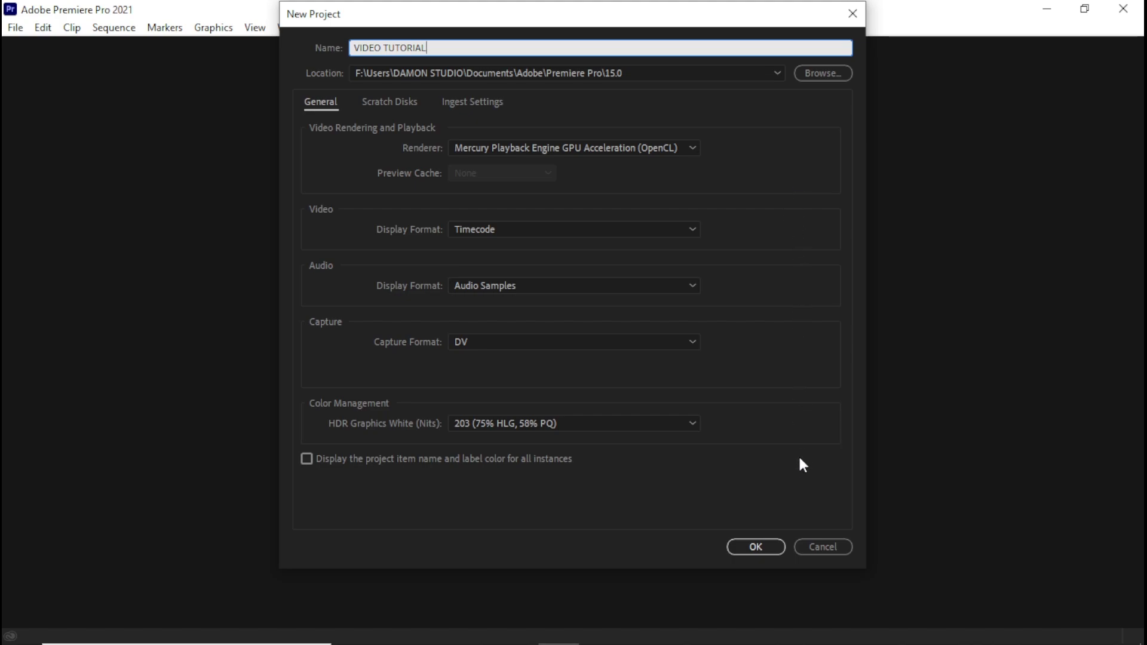
left_click(755, 547)
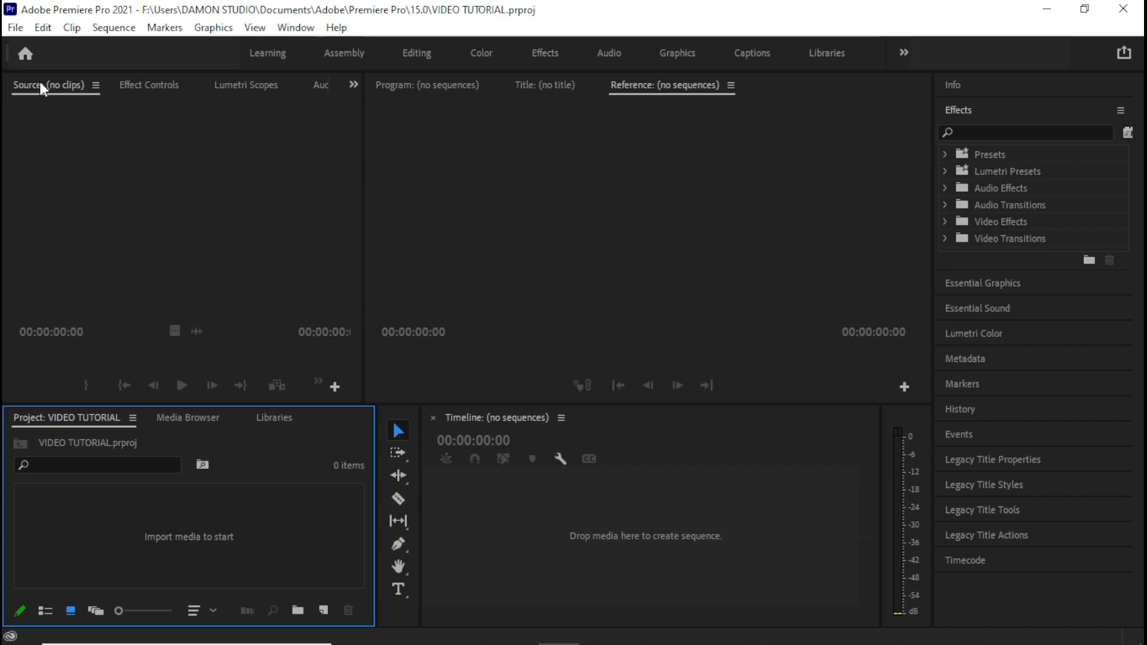
- Start a media import and browse to the New Volume (G:) drive
left_click(13, 28)
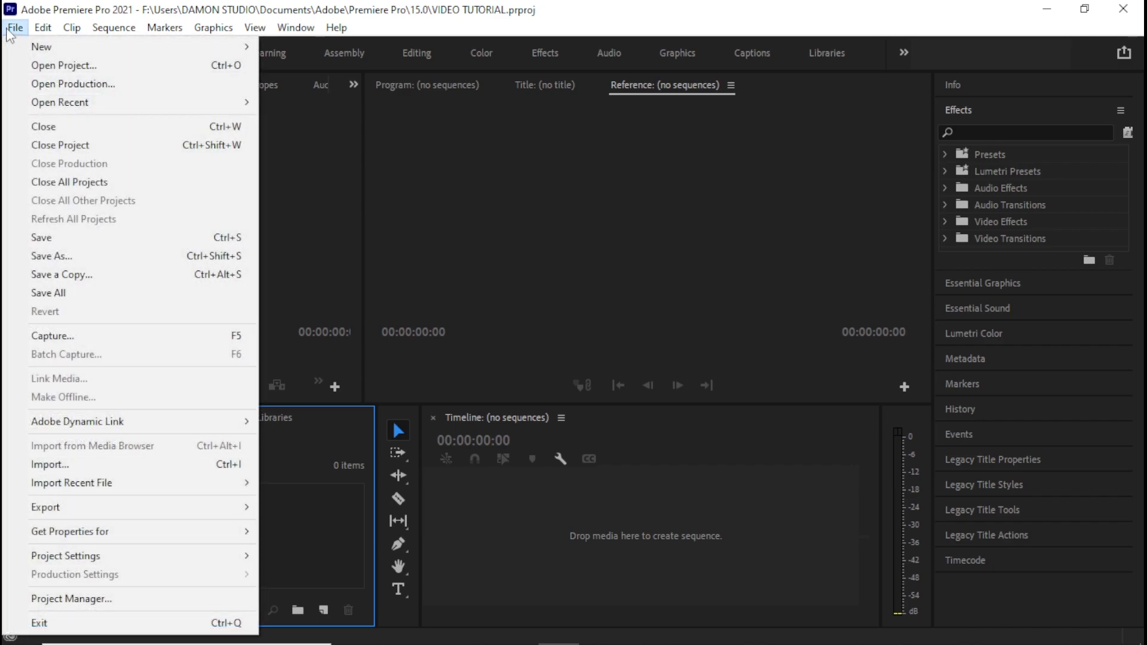
left_click(9, 31)
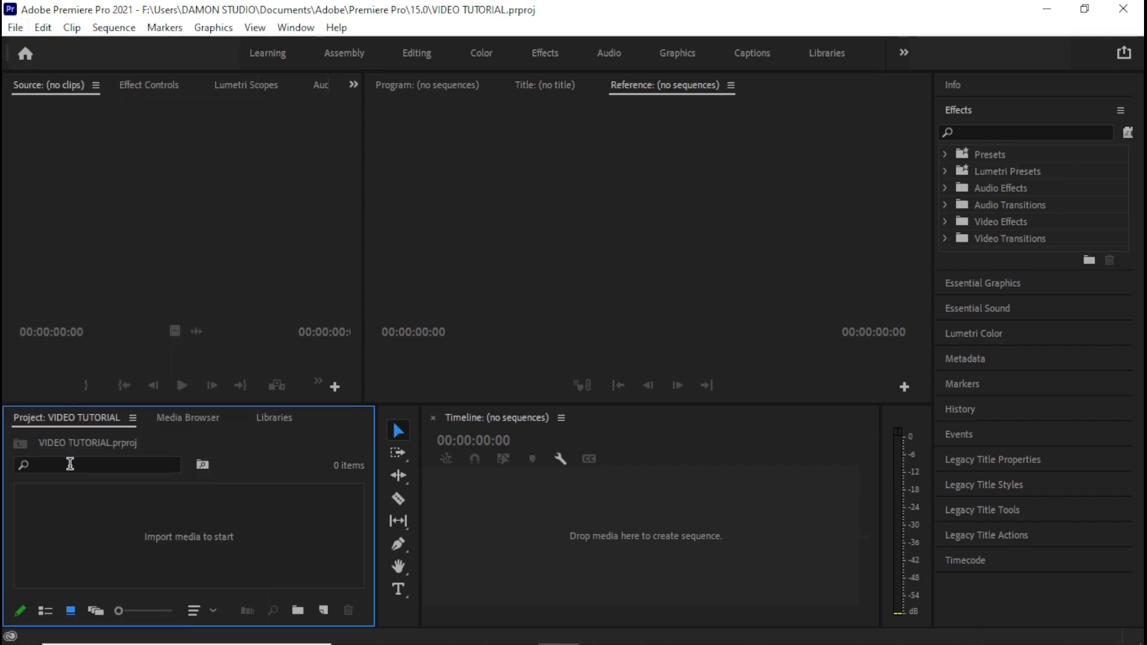
left_click(15, 27)
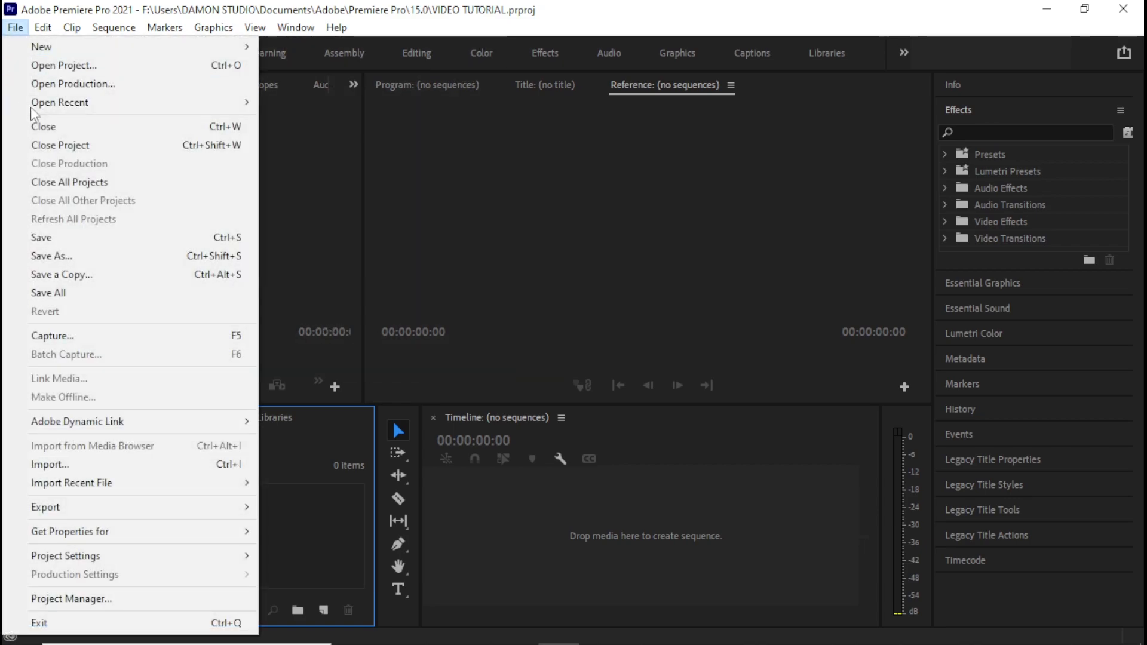
left_click(106, 473)
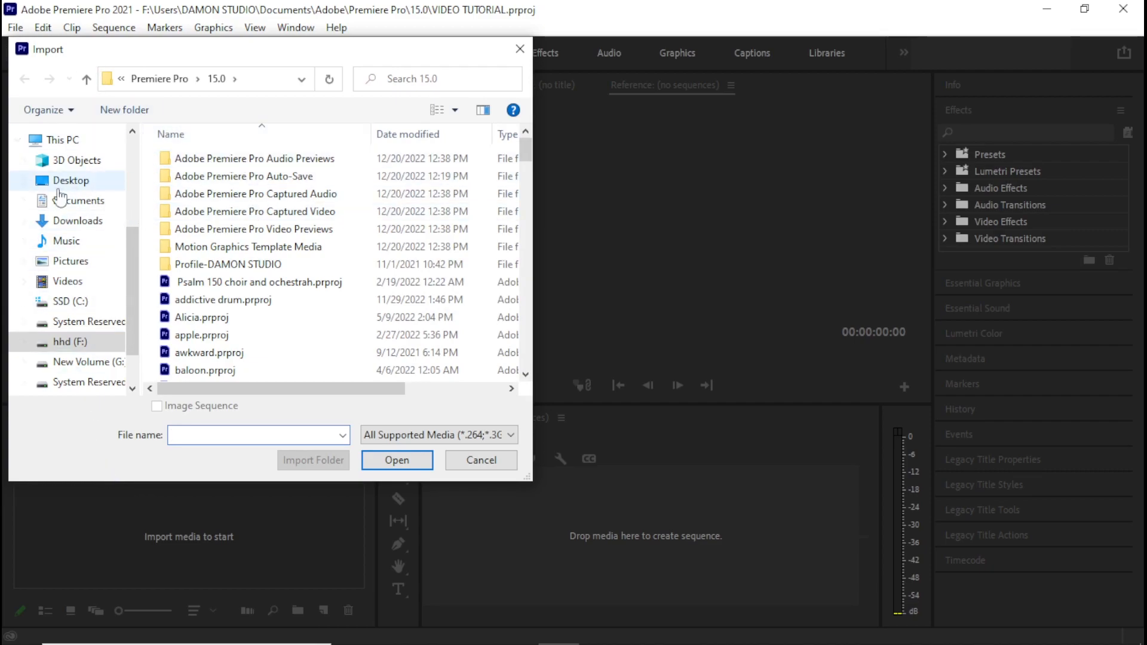
left_click(57, 289)
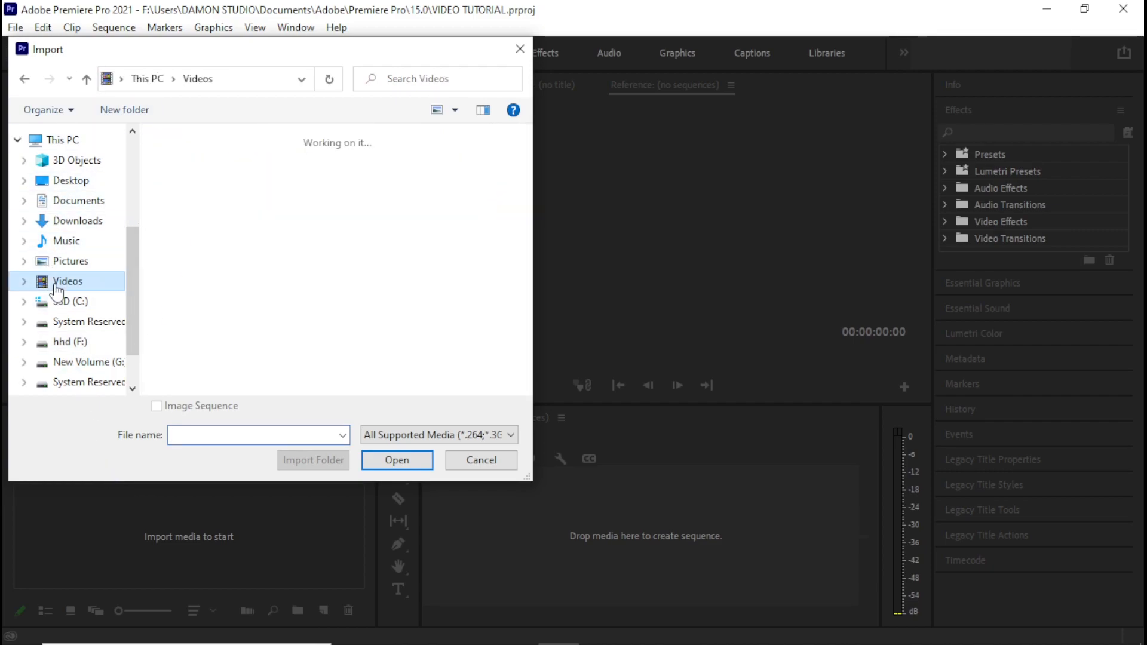
left_click(84, 345)
left_click(84, 362)
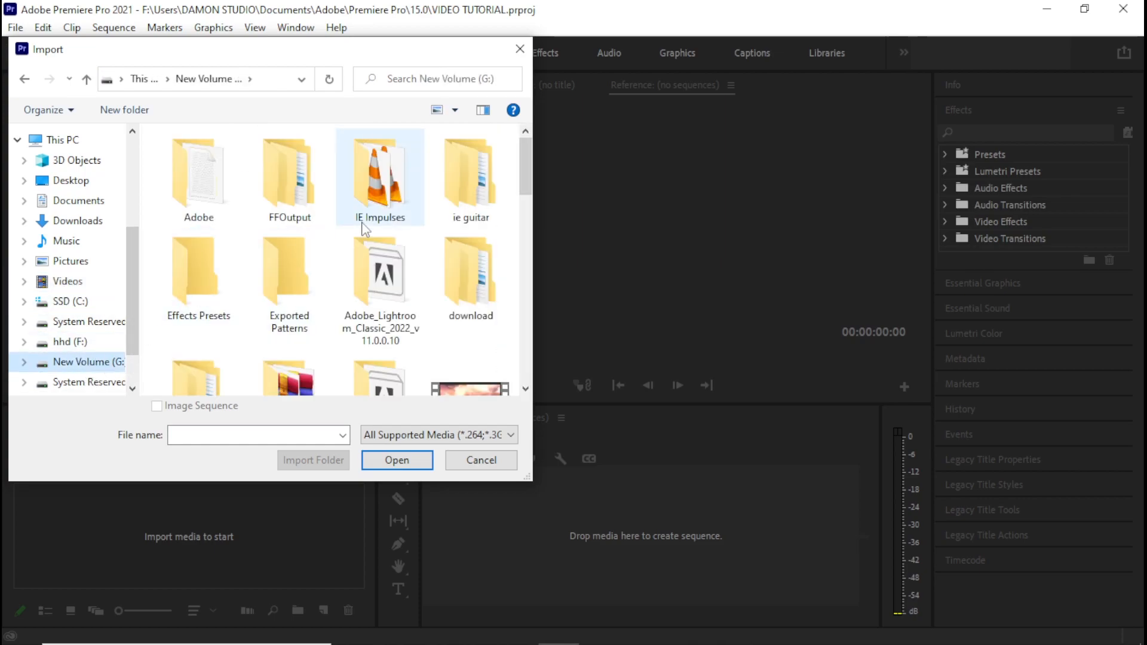
- Locate the video projects folder on the G: drive and open its subfolder New folder for the import
scroll(364, 222, "down", 10)
scroll(376, 251, "up", 7)
scroll(383, 268, "down", 8)
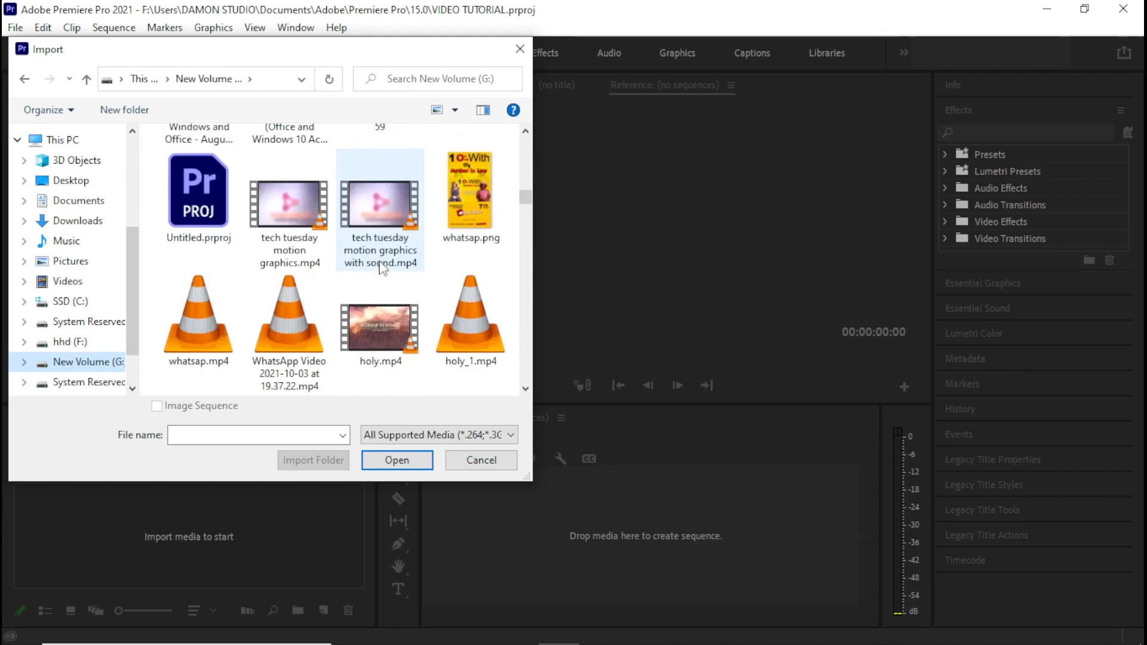
scroll(382, 268, "up", 10)
left_click(382, 270)
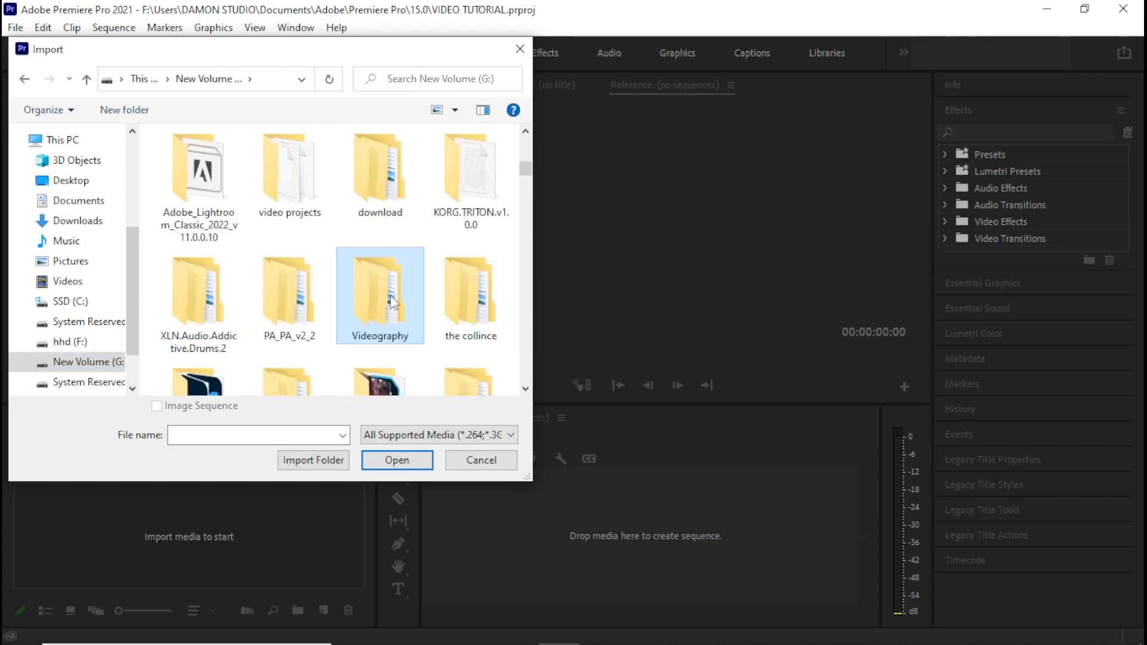
key("v")
key("v")
key("v")
key("v")
key("v")
key("v")
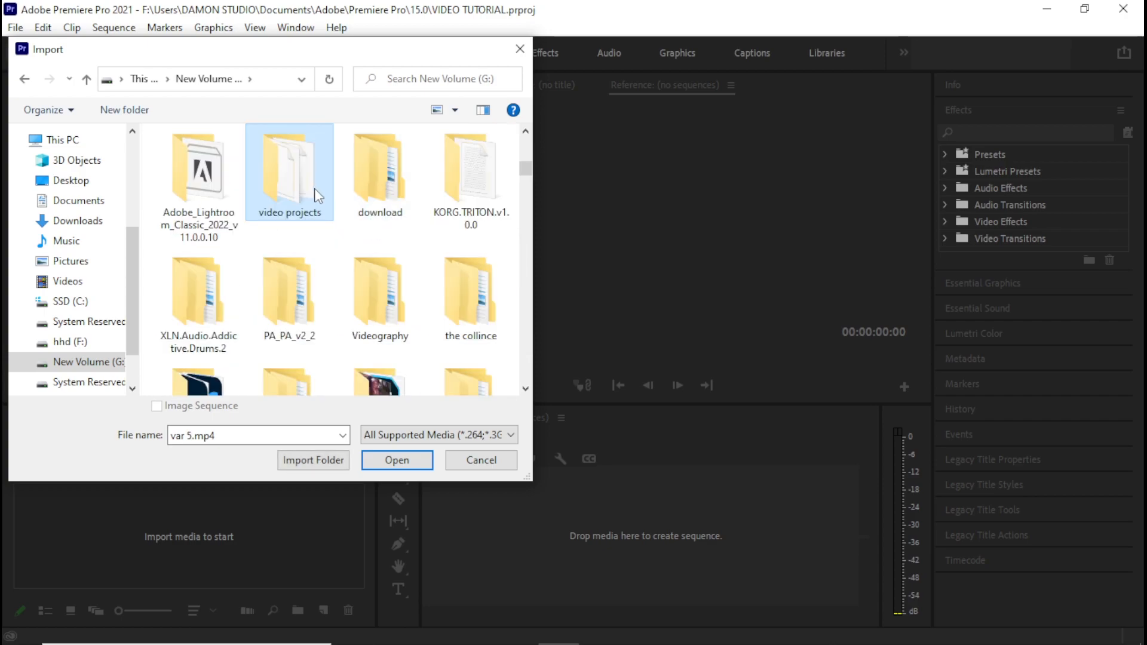
double_click(306, 185)
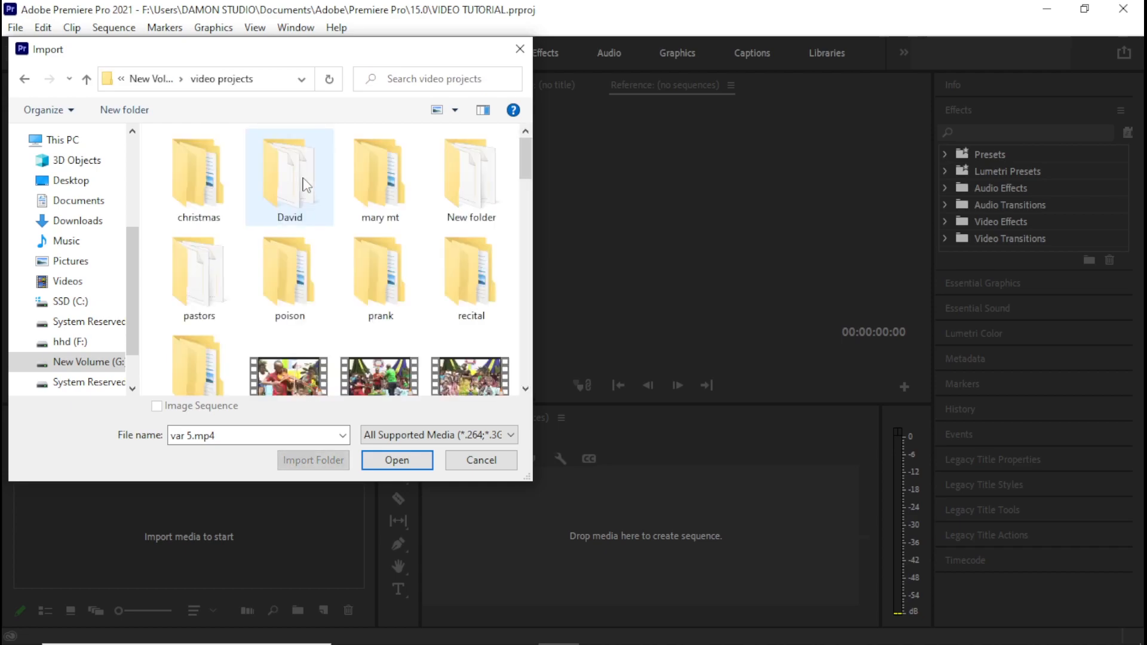
scroll(387, 280, "down", 3)
scroll(387, 285, "up", 3)
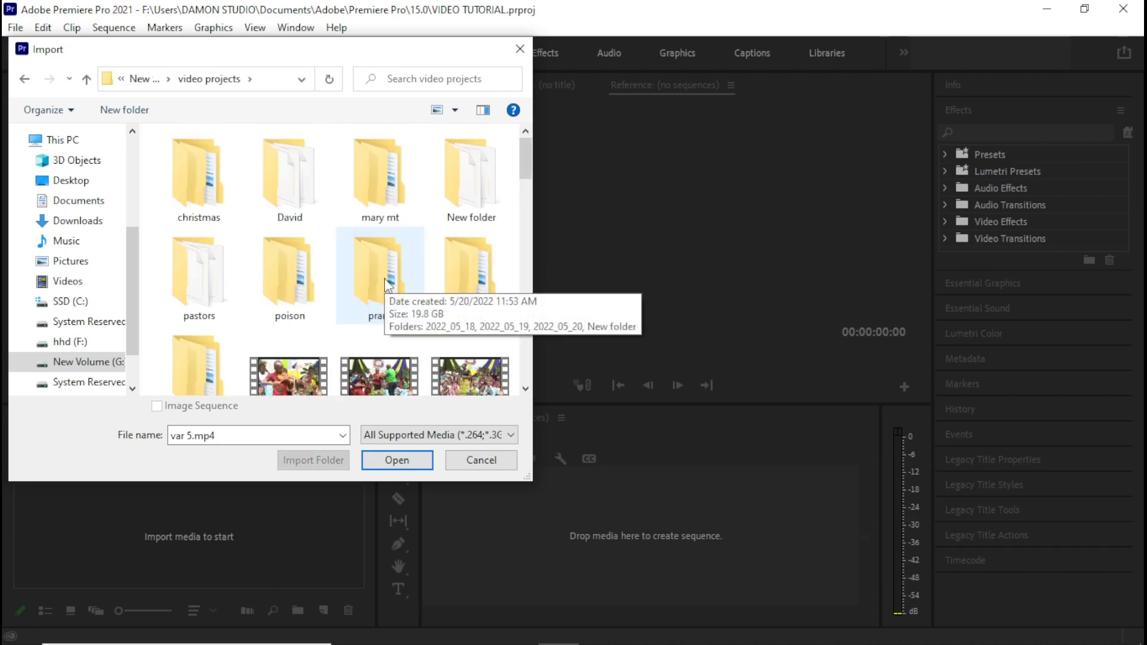
double_click(472, 164)
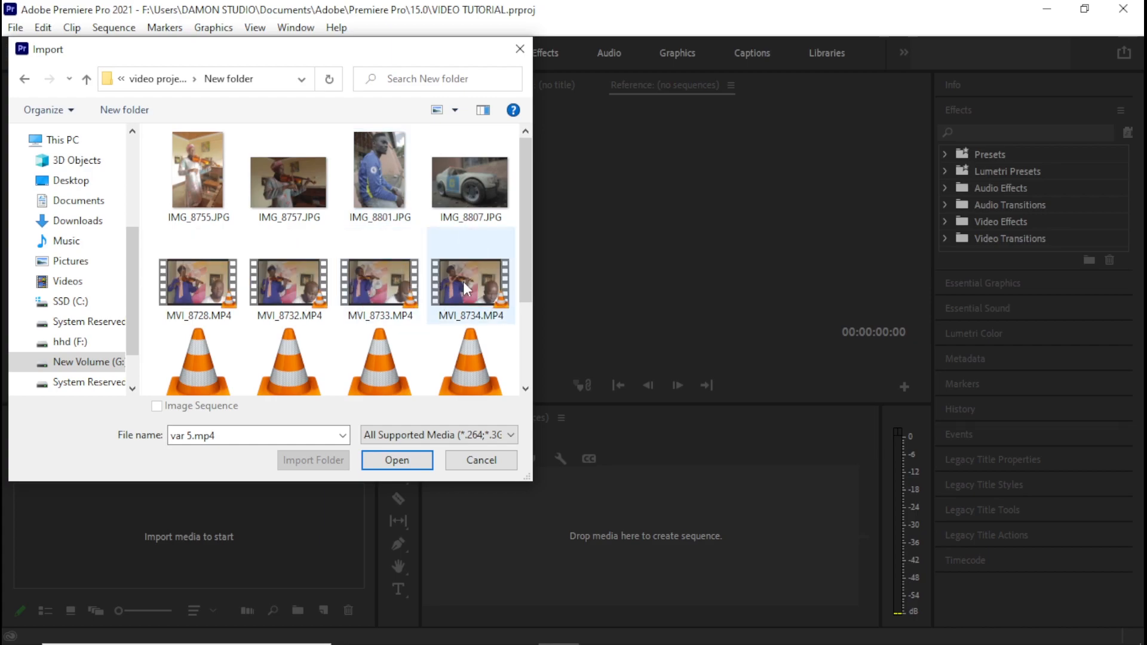
- Look through the clips in New folder and import MVI_8728.MP4 into the project
scroll(488, 288, "down", 1)
scroll(489, 288, "down", 1)
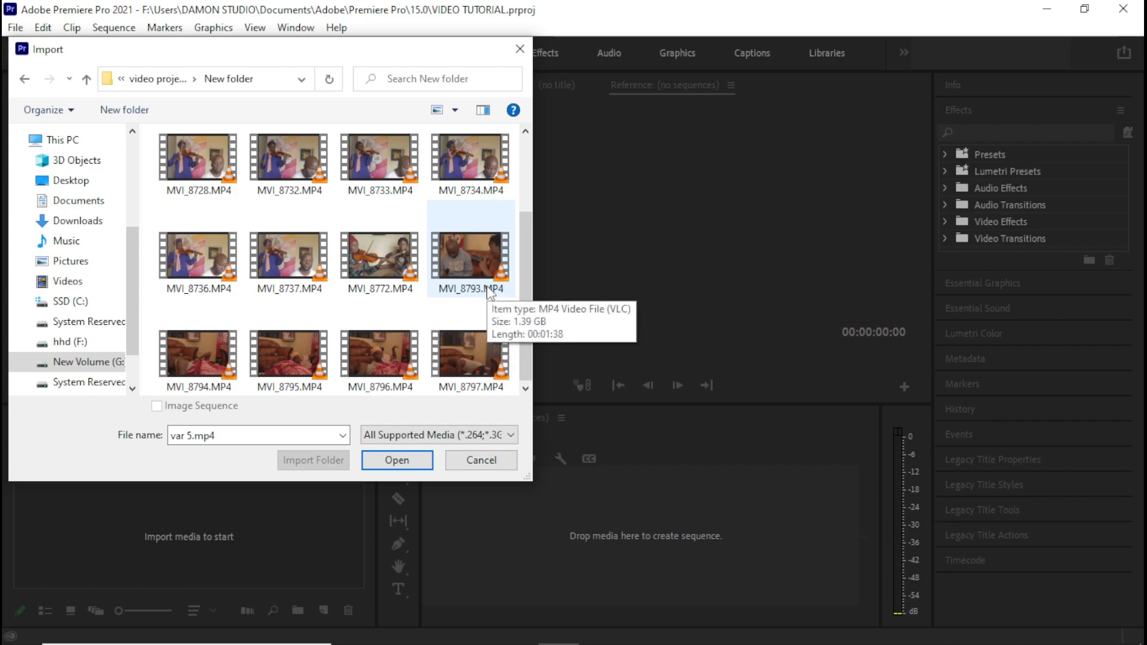
scroll(489, 289, "up", 1)
scroll(359, 209, "up", 3)
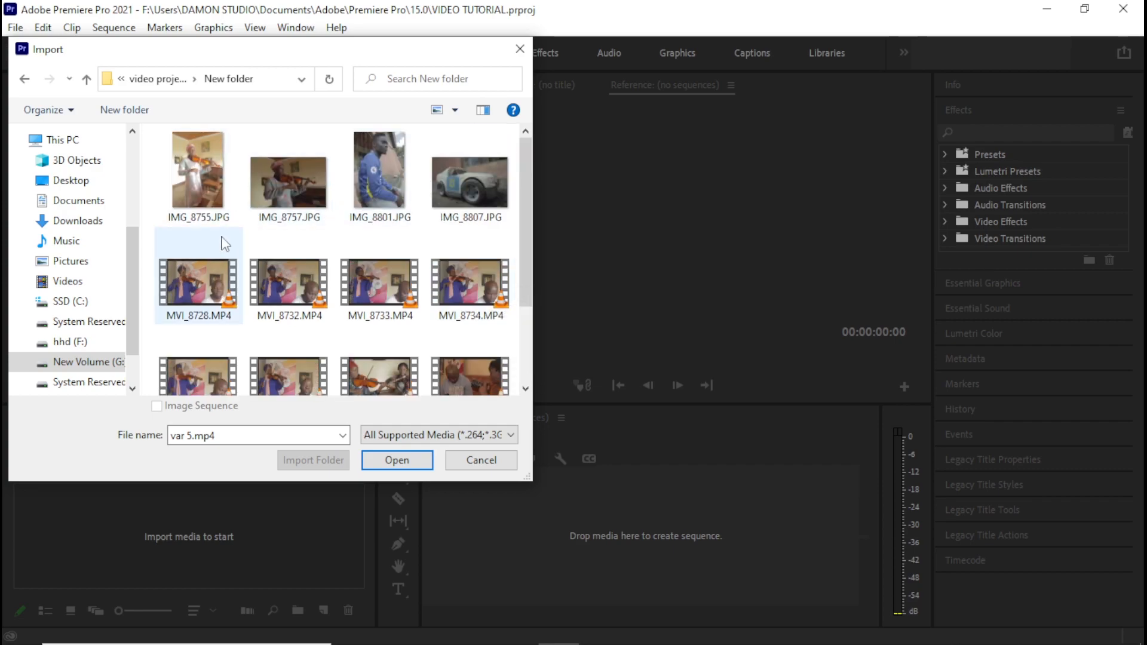
left_click(210, 303)
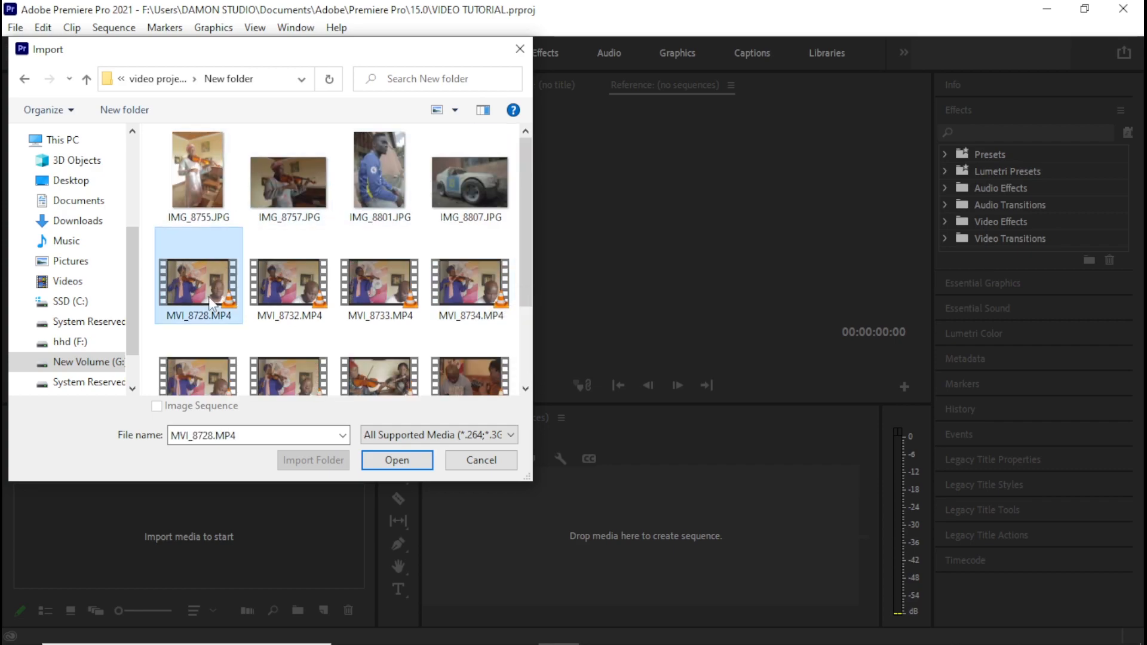
left_click(402, 467)
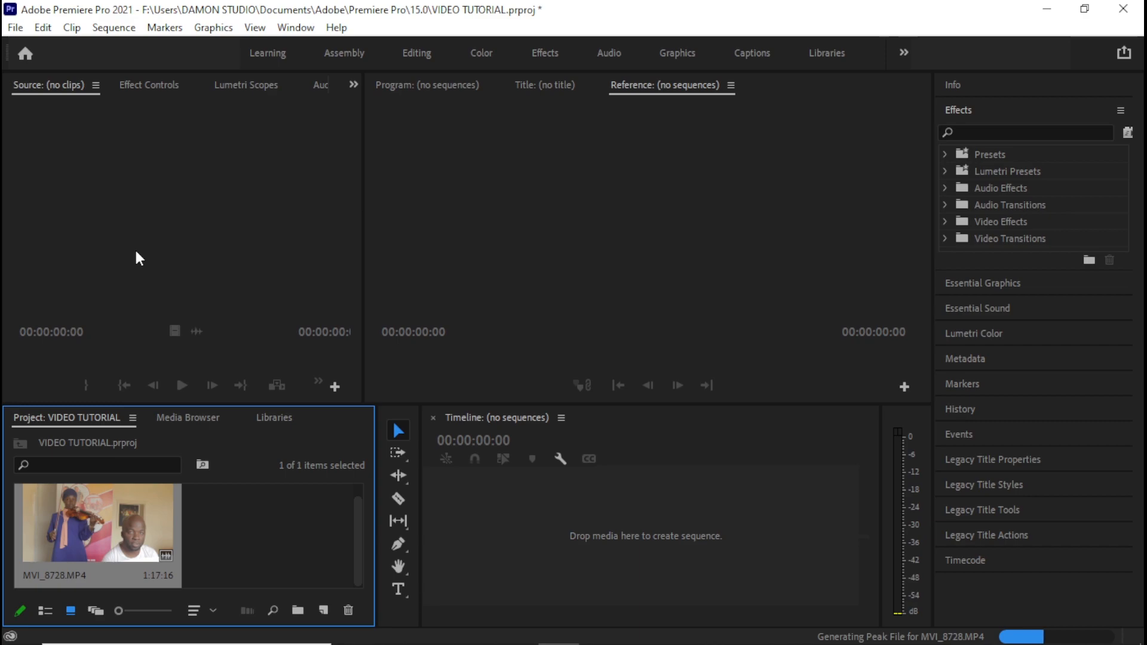
- Import MVI_8732.MP4 from the same folder and delete it from the project
key("ctrl+i")
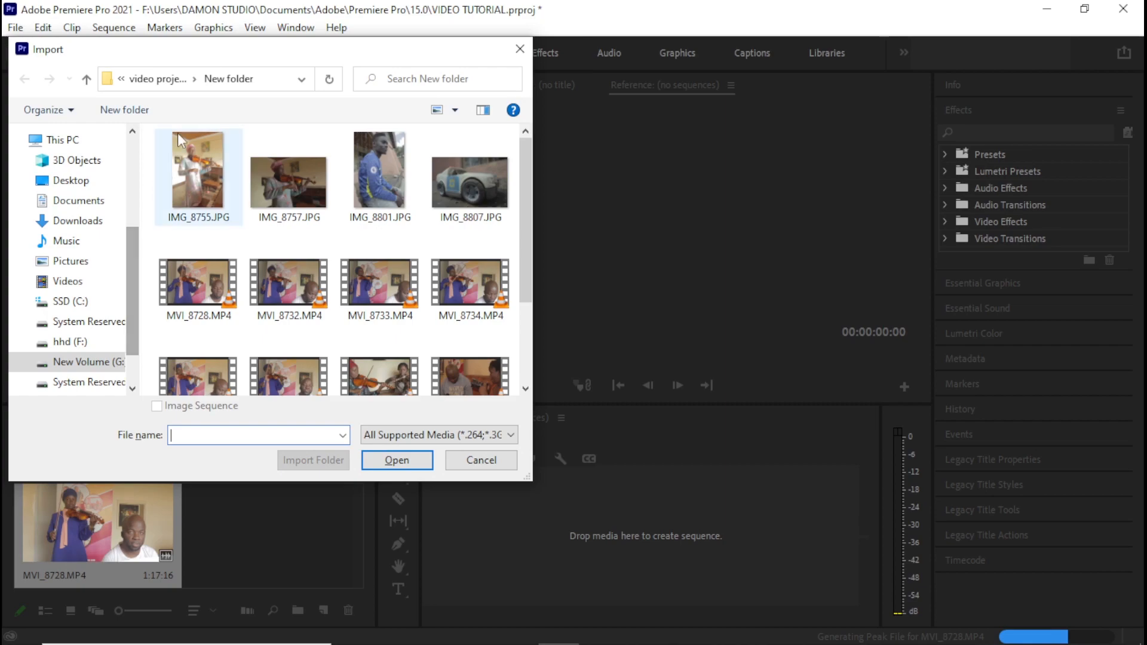
left_click(273, 271)
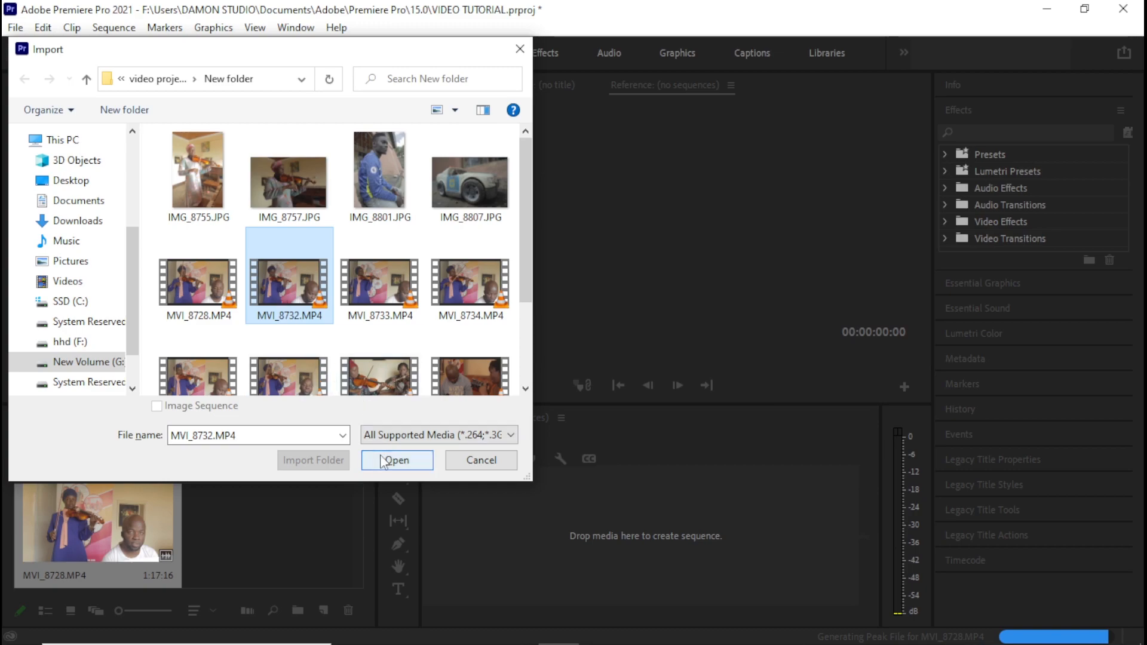
left_click(383, 458)
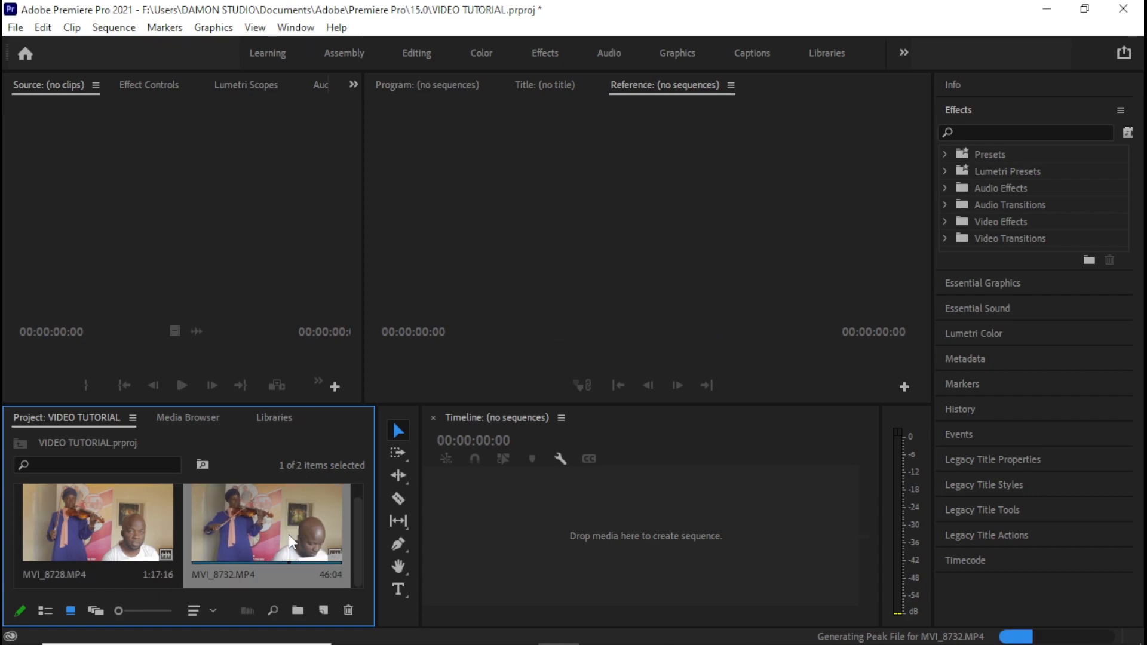
key("Delete")
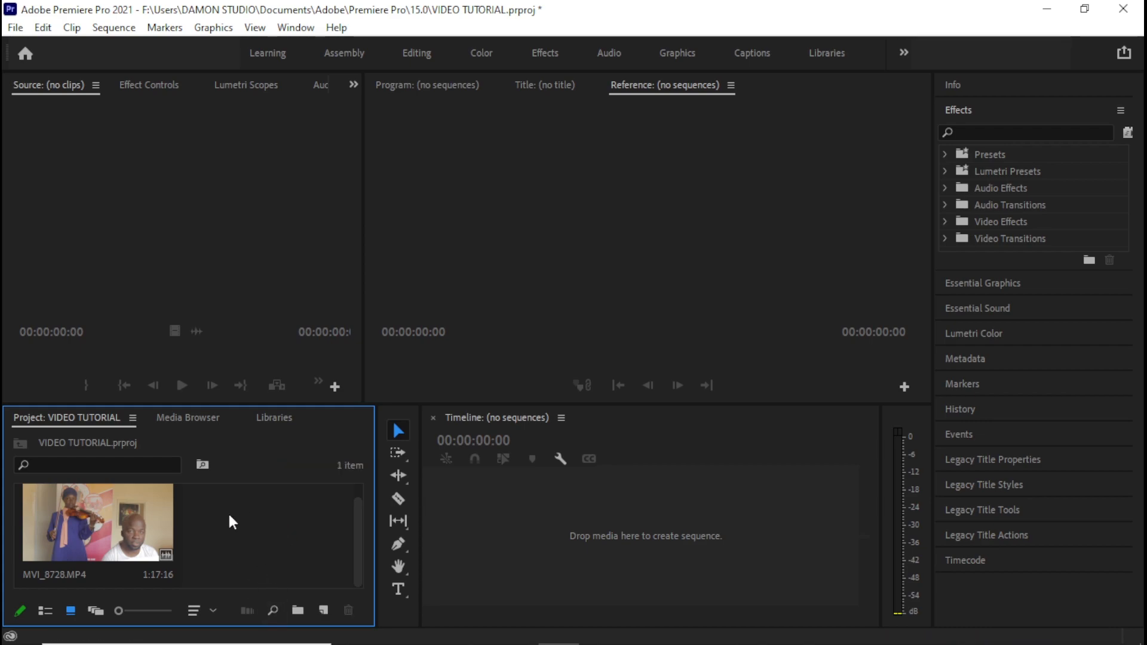
- Import the clip MVI_8732.MP4 alongside MVI_8728.MP4
double_click(214, 547)
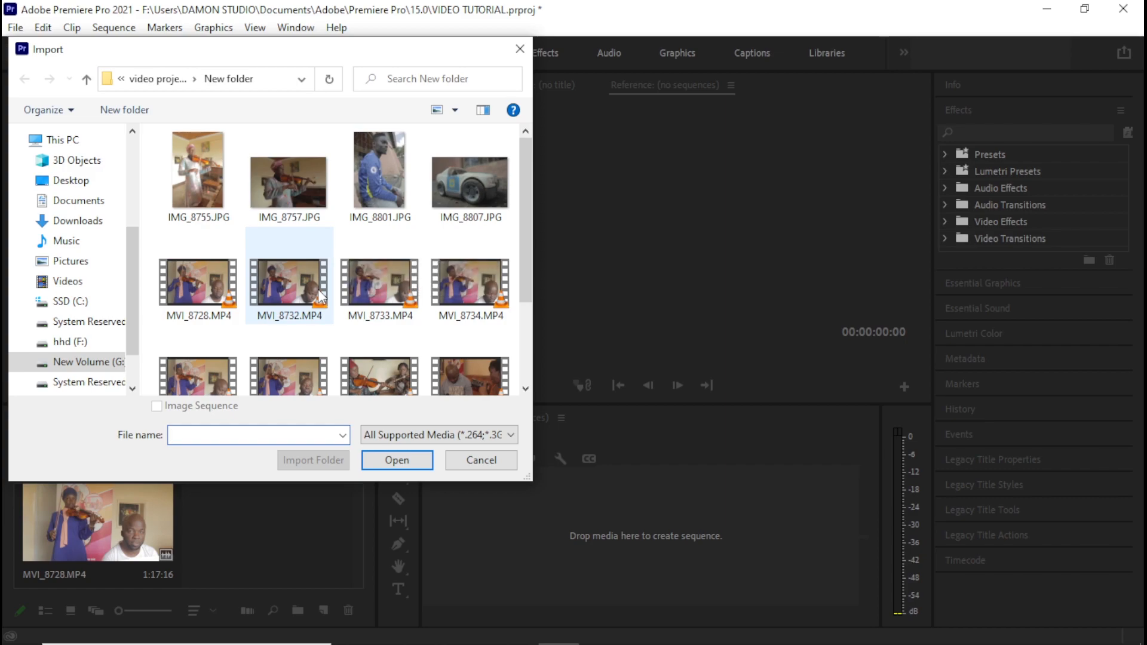
left_click(297, 294)
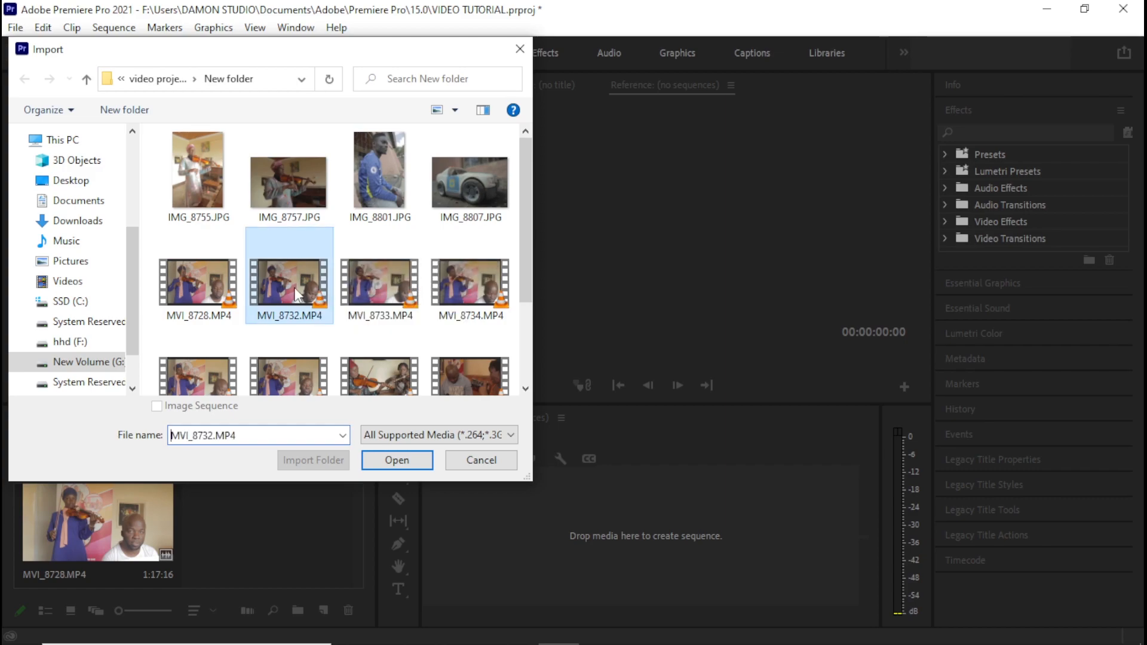
left_click(381, 461)
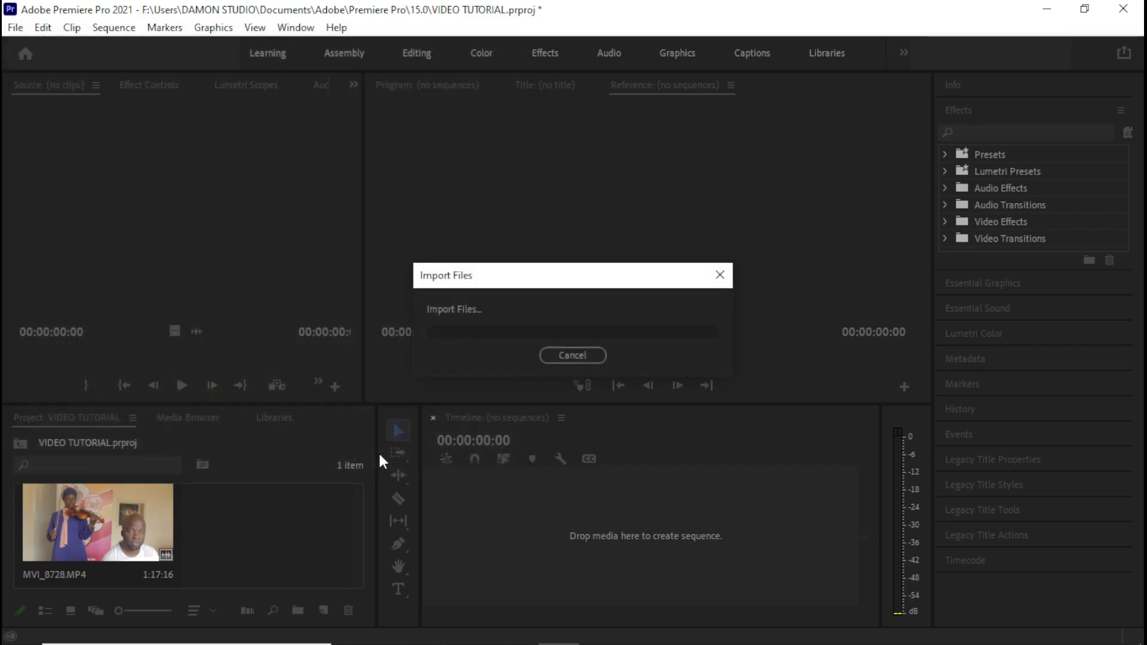
- Switch to File Explorer and open the video projects folder on the New Volume (G:) drive
mouse_move(437, 642)
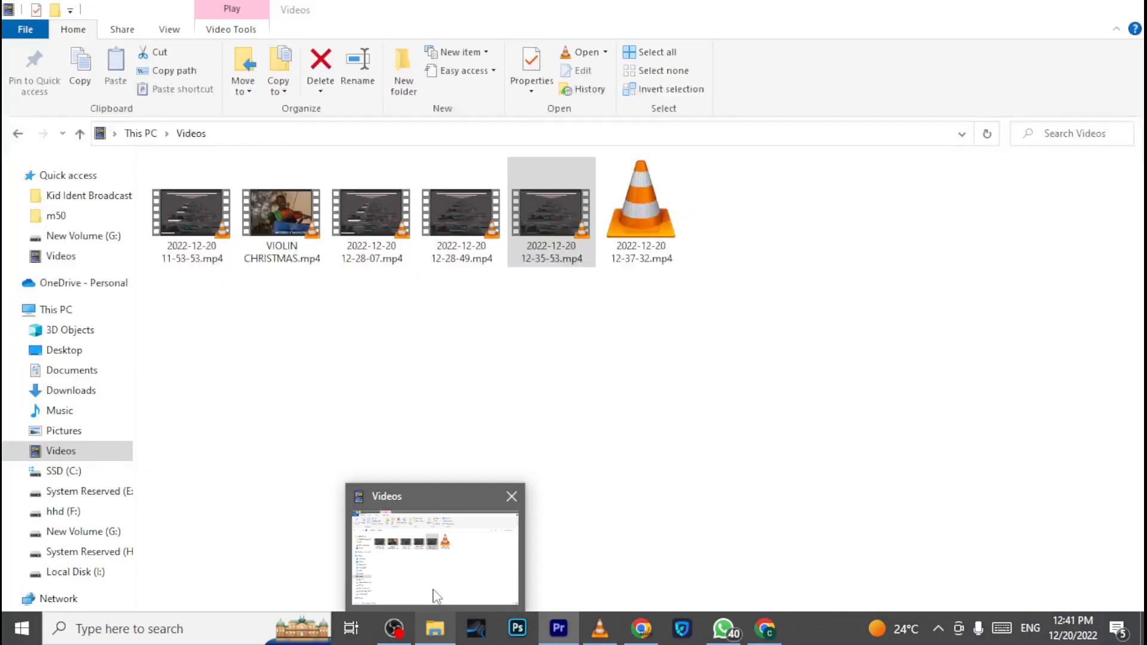
left_click(434, 587)
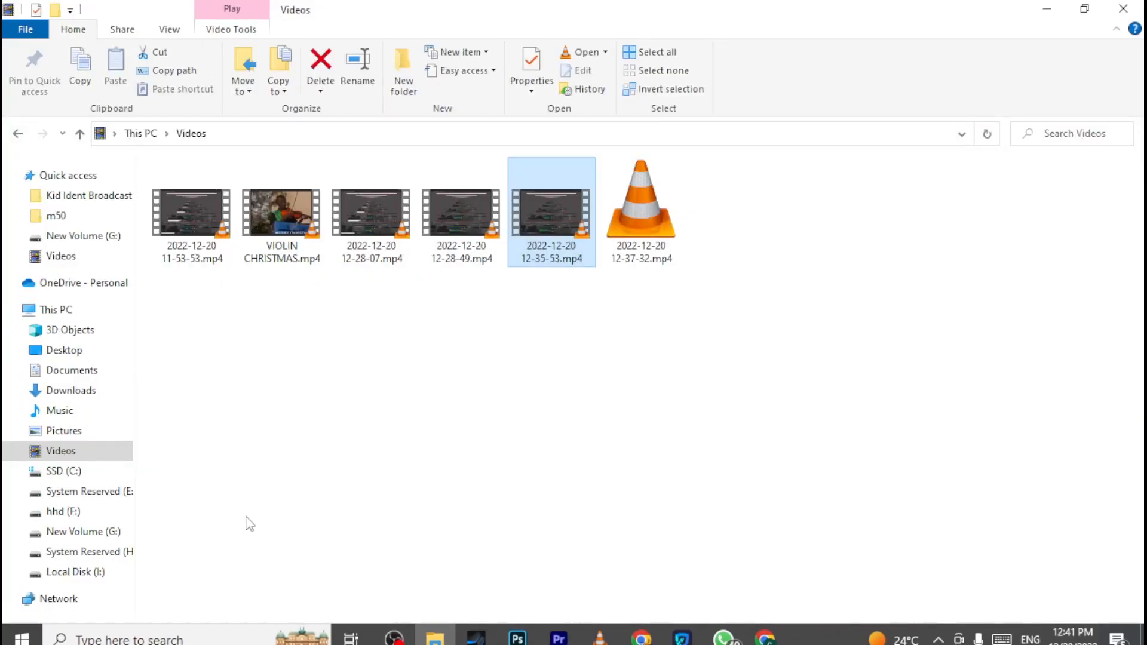
left_click(103, 533)
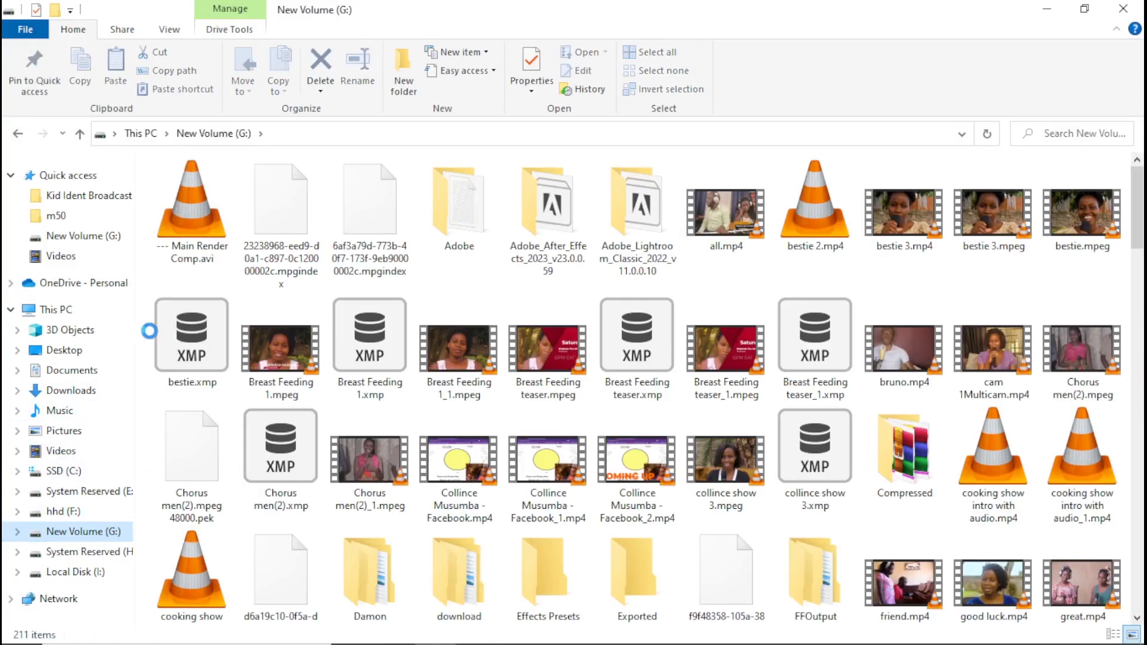
left_click(578, 213)
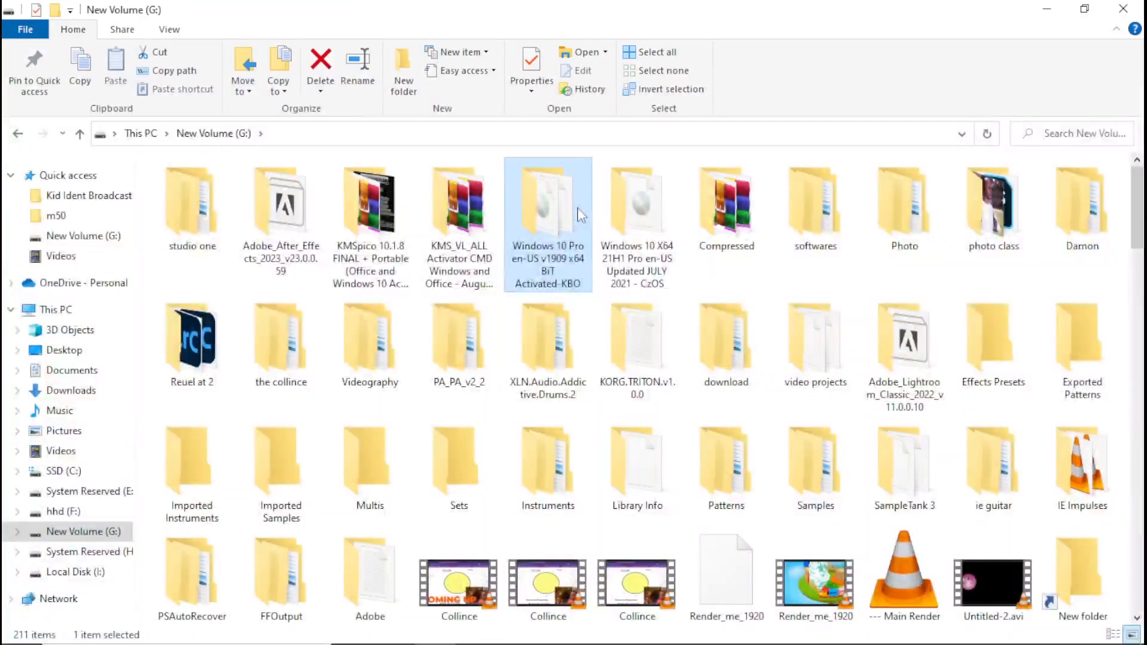
key("v")
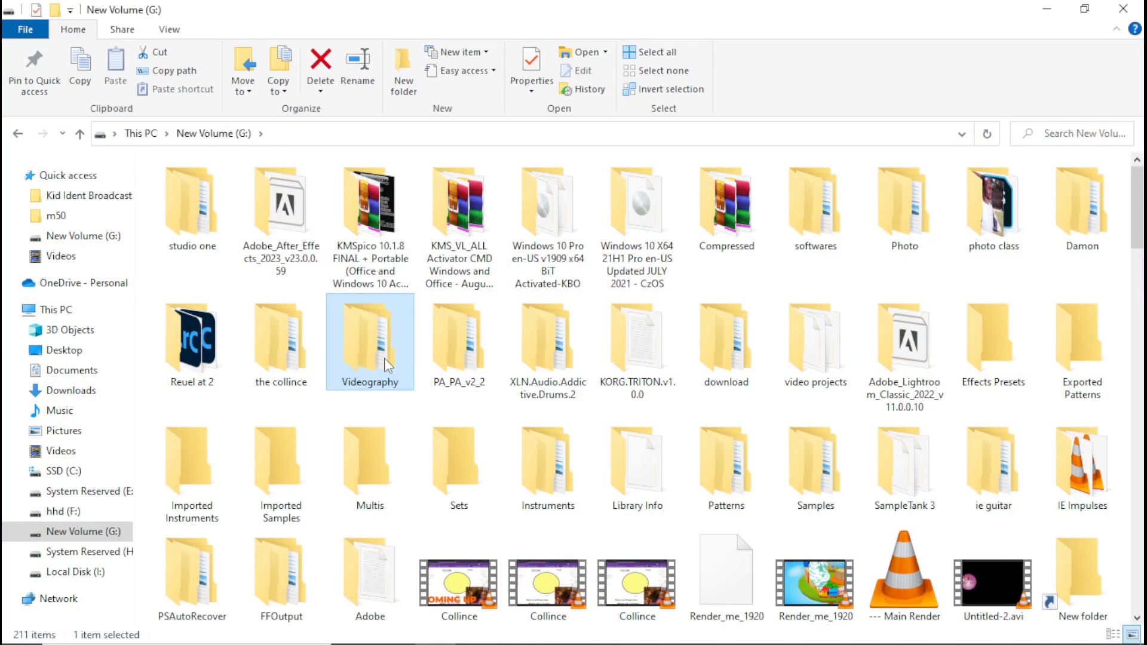
key("v")
double_click(845, 359)
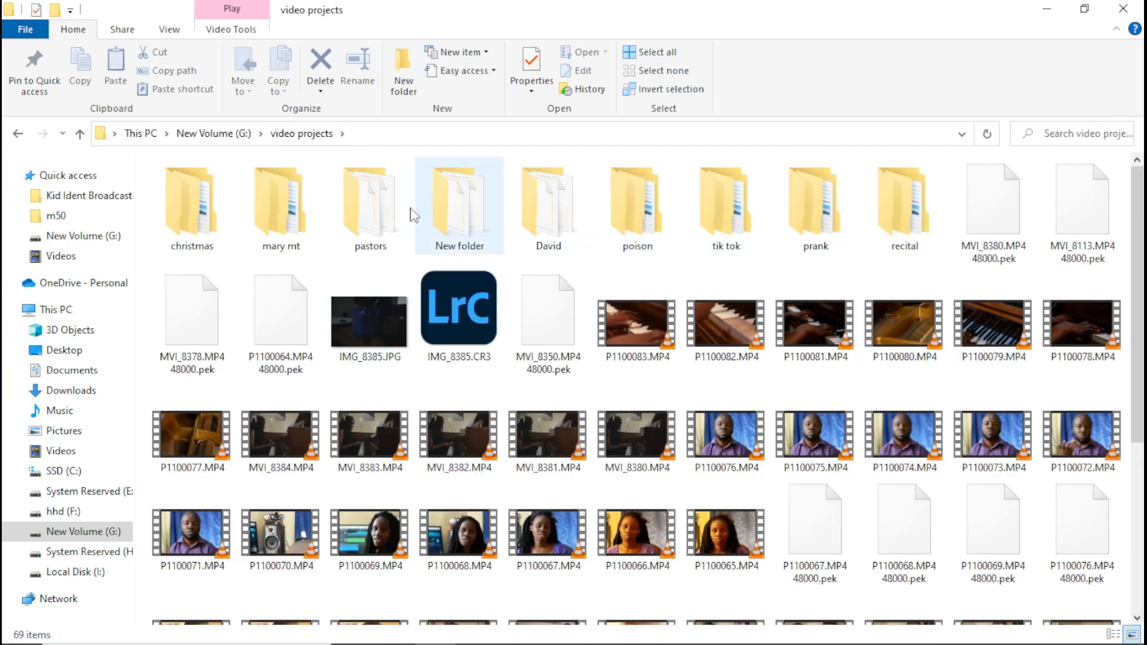
- Open the subfolder New folder and import MVI_8733.MP4 from File Explorer into the Premiere Pro project
double_click(462, 207)
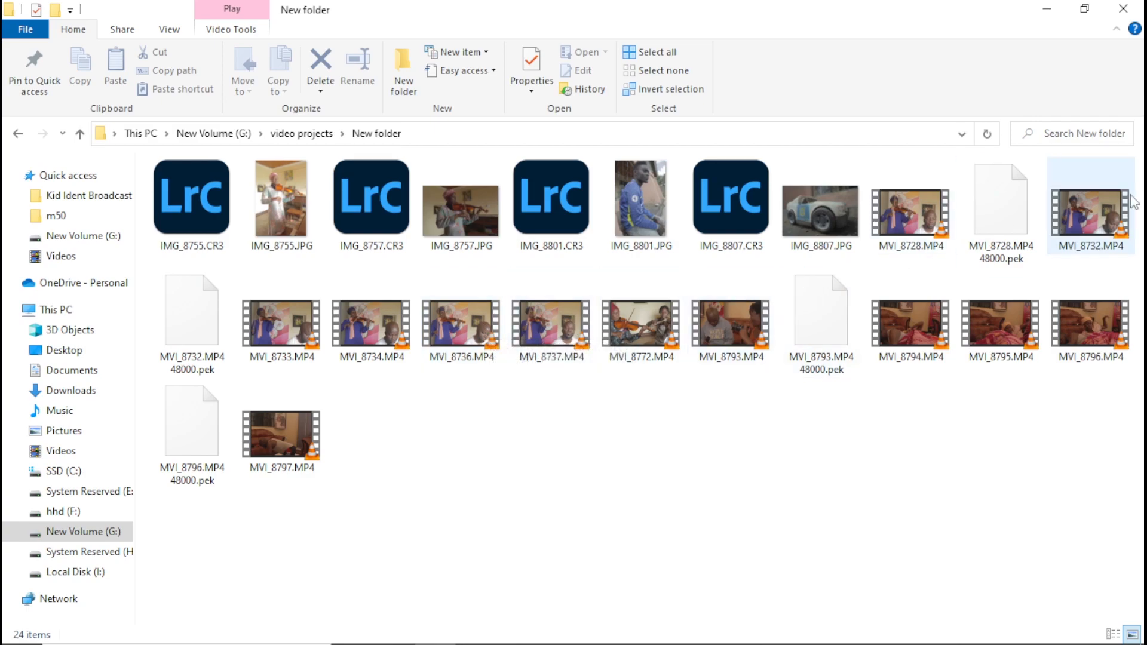
left_click(270, 323)
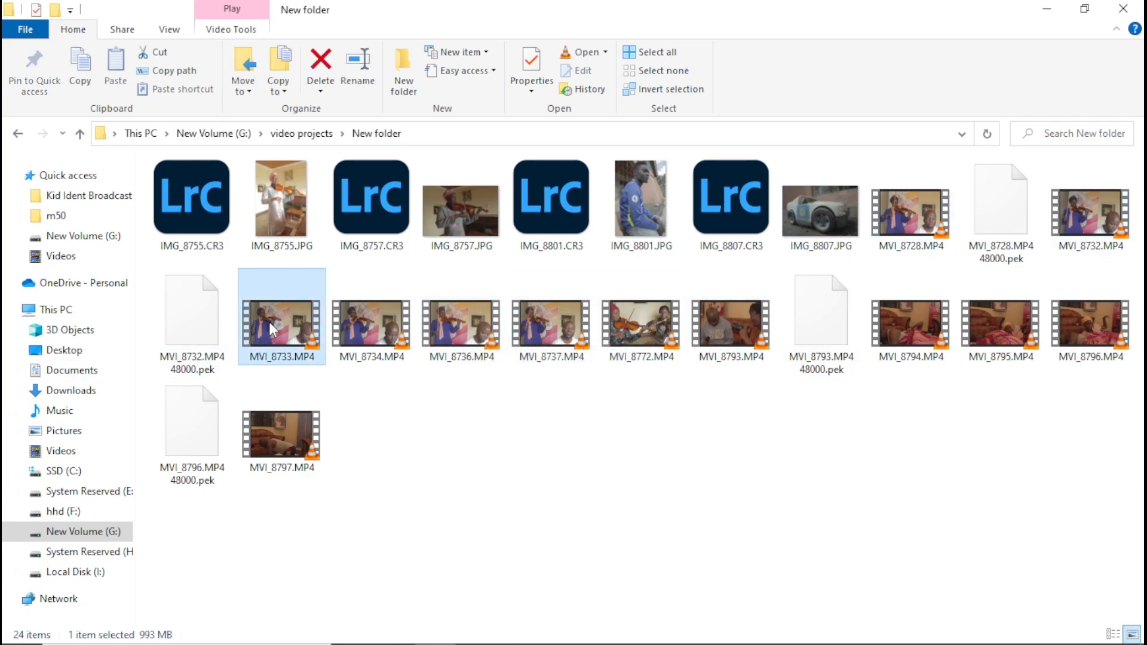
left_click_drag(269, 321, 171, 569)
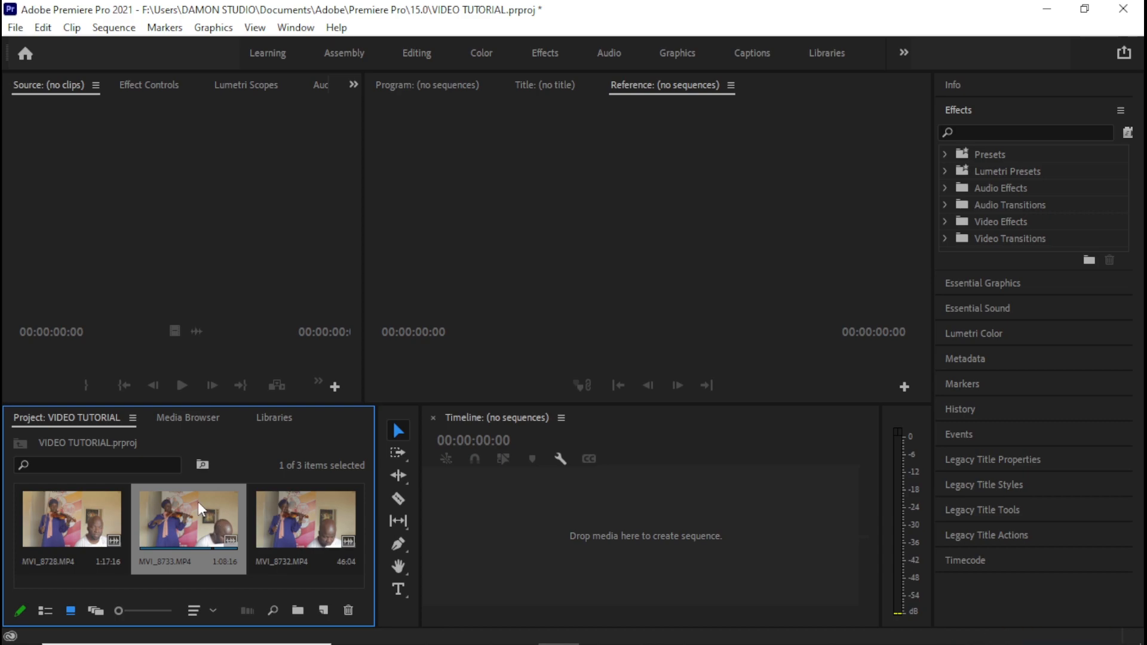
- Open MVI_8728.MP4 in the Source monitor and preview it by playing and scrubbing, returning to its start
left_click(66, 509)
double_click(66, 509)
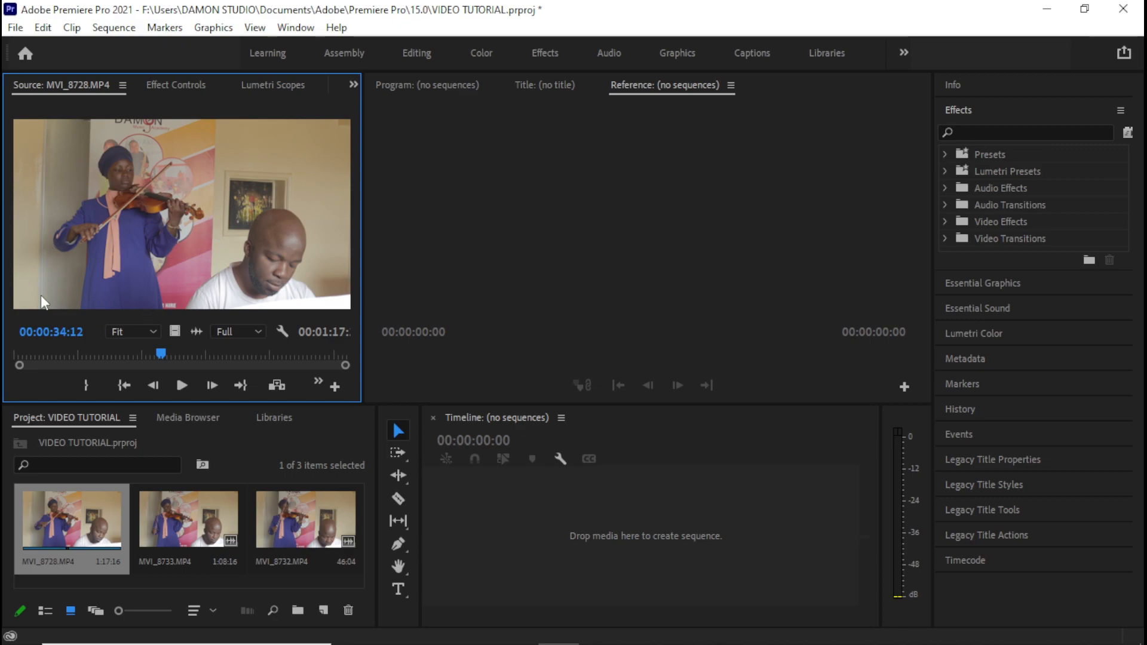
left_click_drag(34, 353, 16, 354)
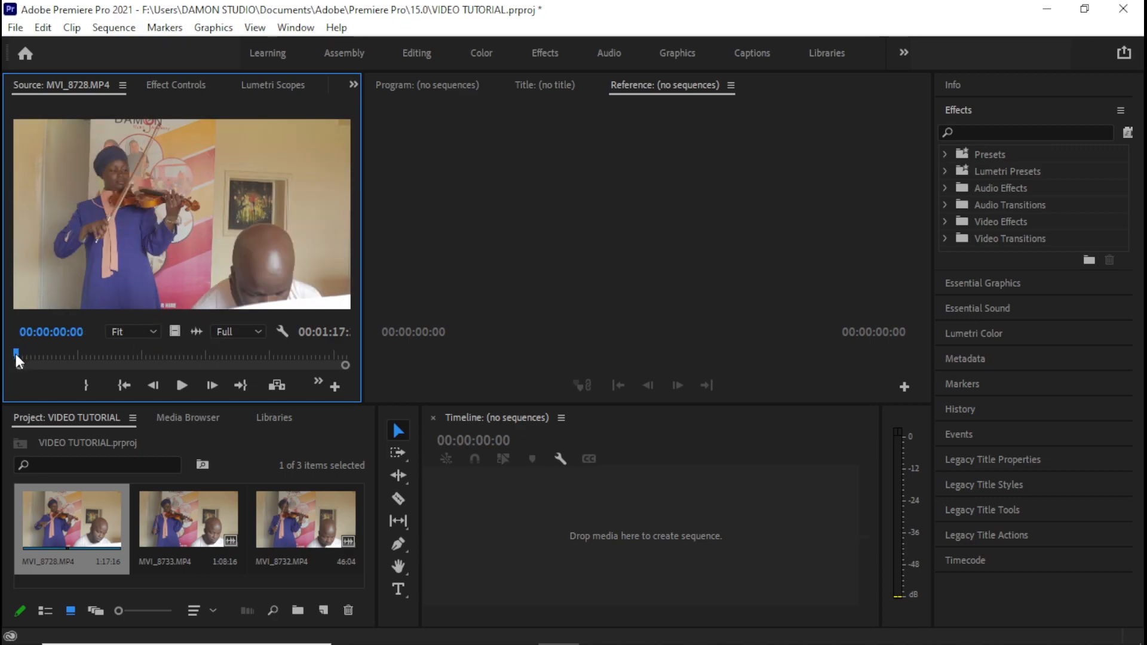
key("space")
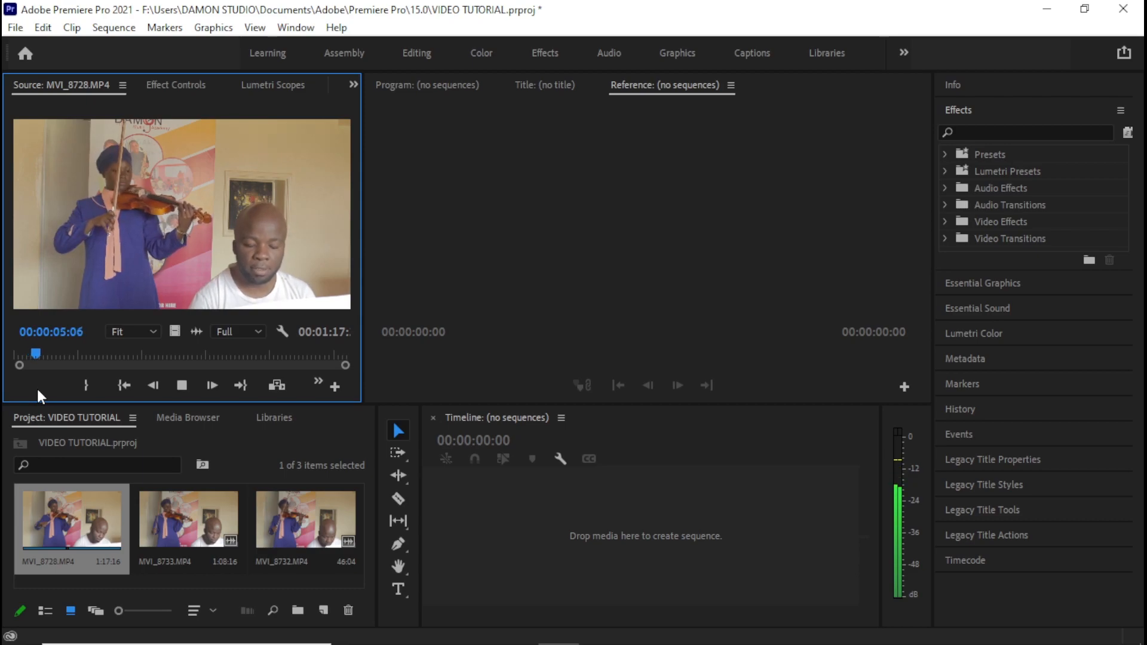
key("space")
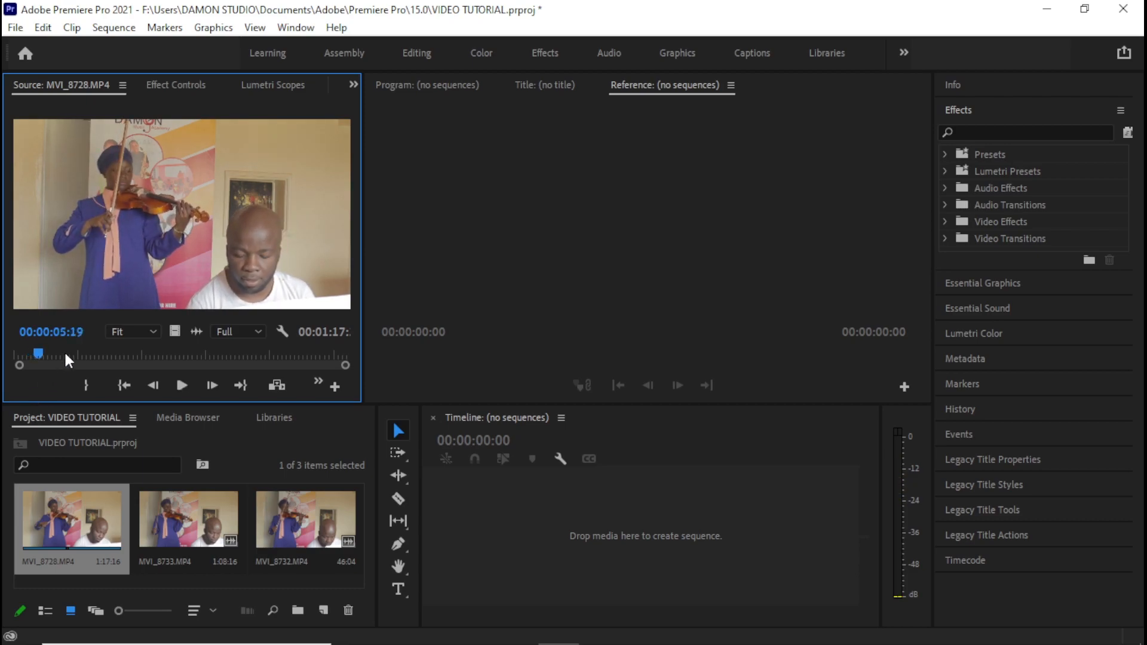
left_click_drag(64, 355, 195, 357)
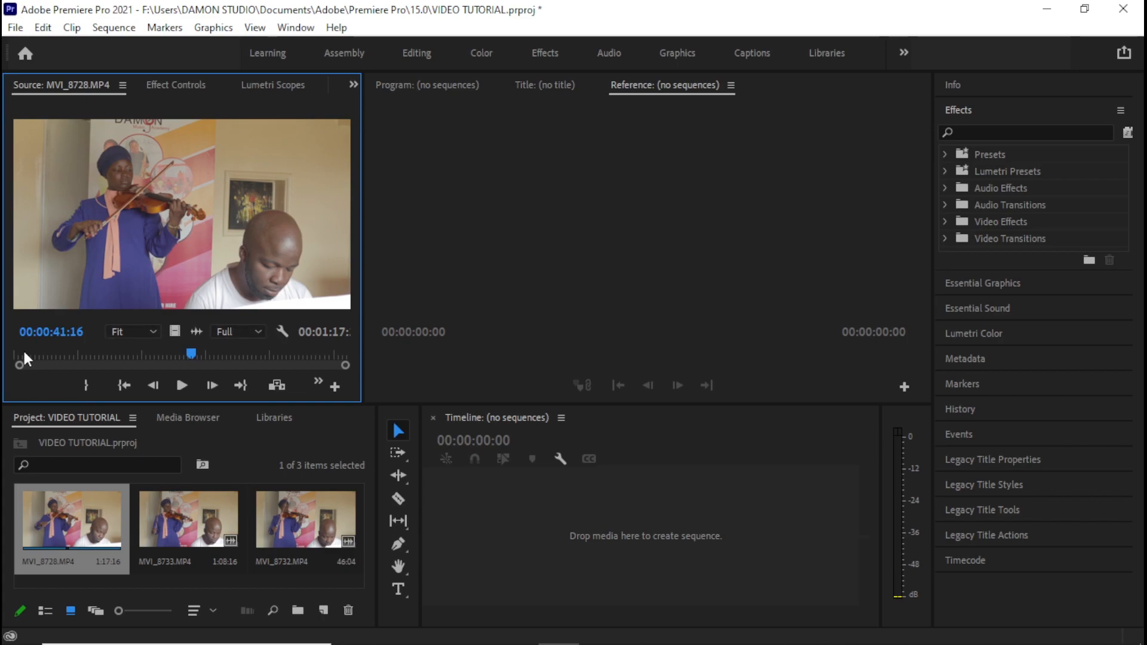
left_click_drag(24, 351, 10, 356)
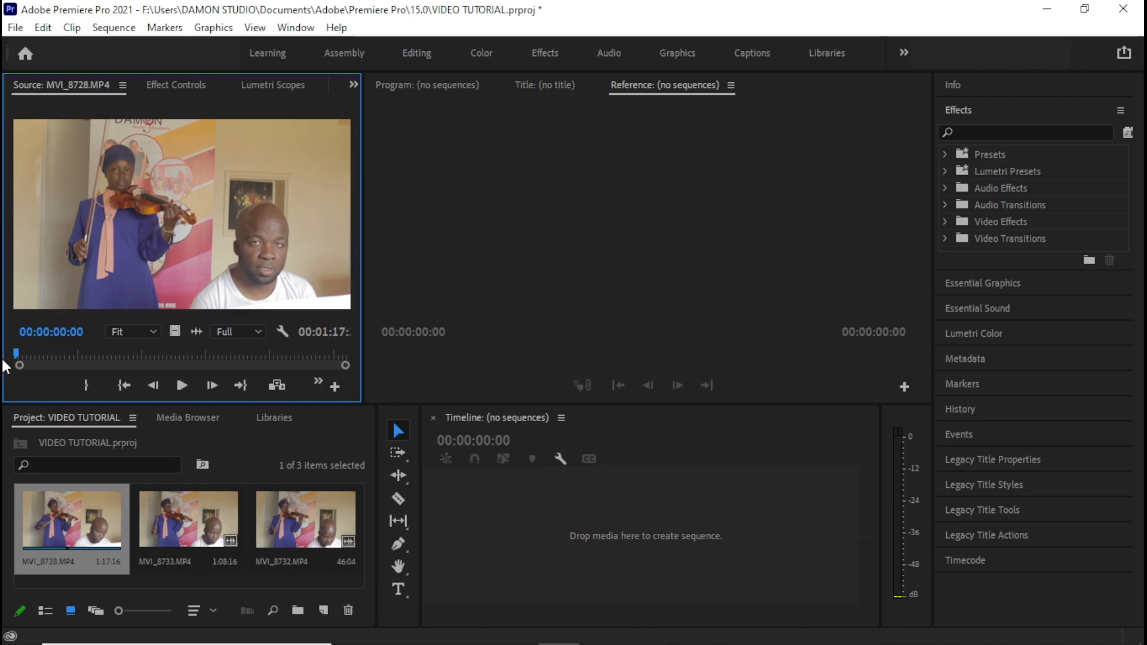
- Mark an In point at 00:00:05:03 and an Out point at 00:01:07:11 on MVI_8728.MP4
left_click(38, 353)
left_click(38, 351)
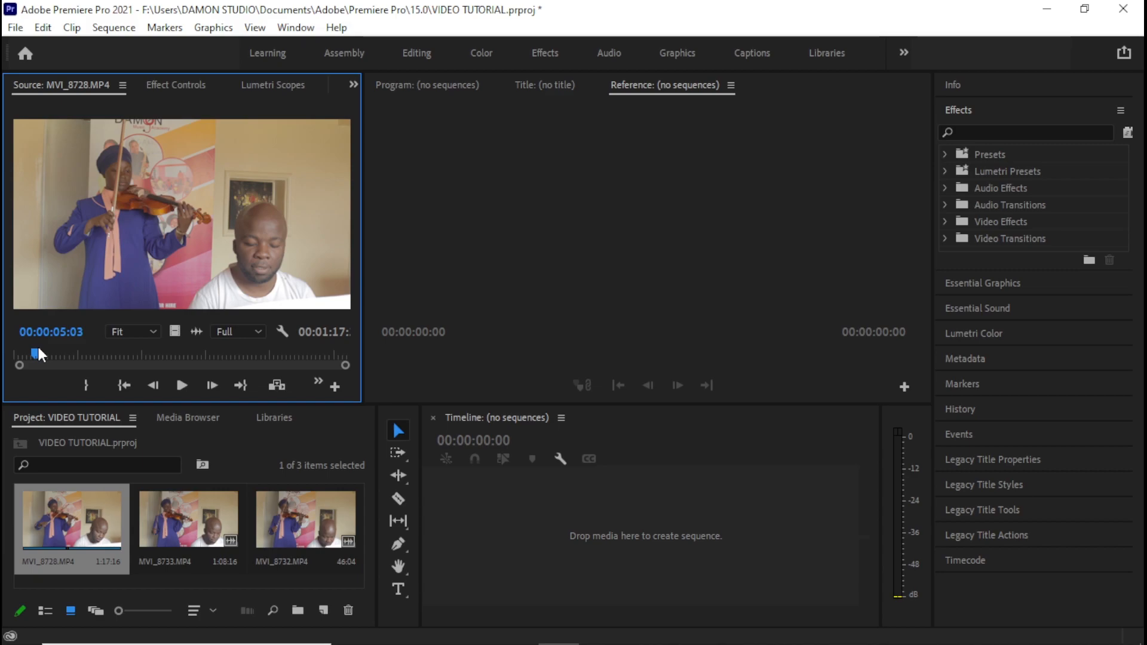
key("i")
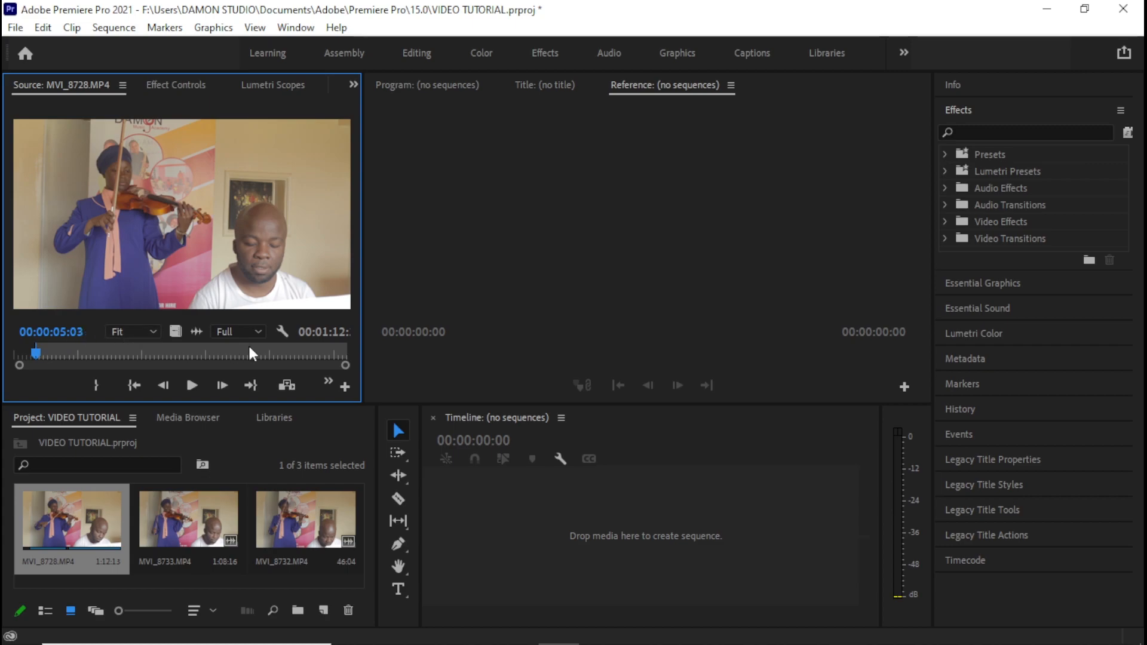
left_click(304, 353)
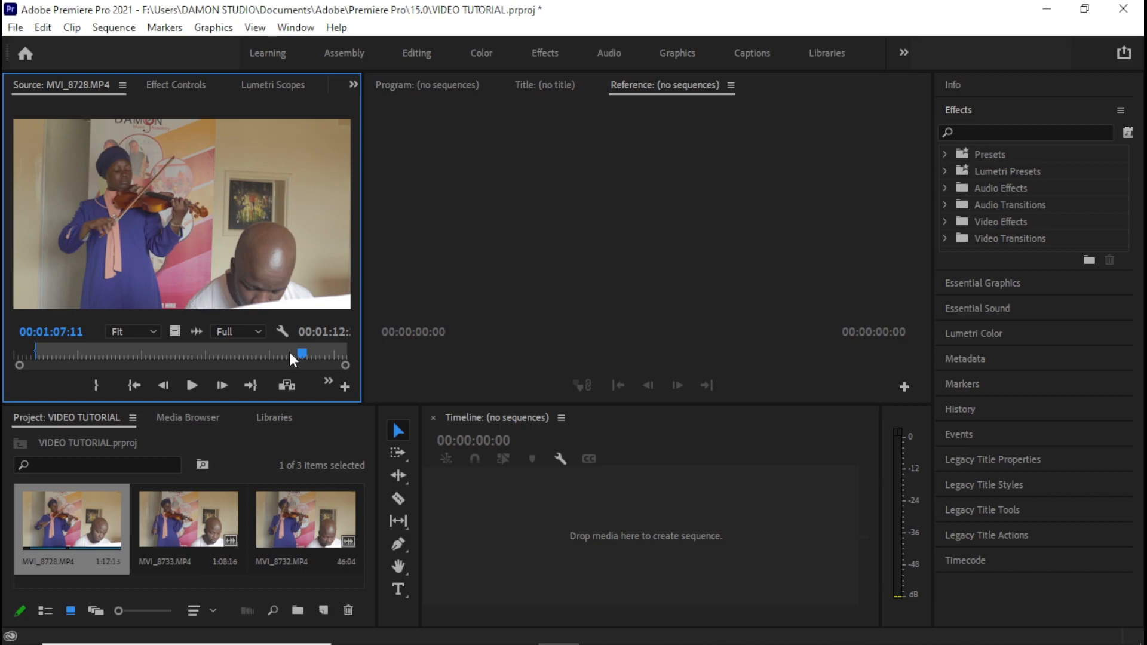
key("o")
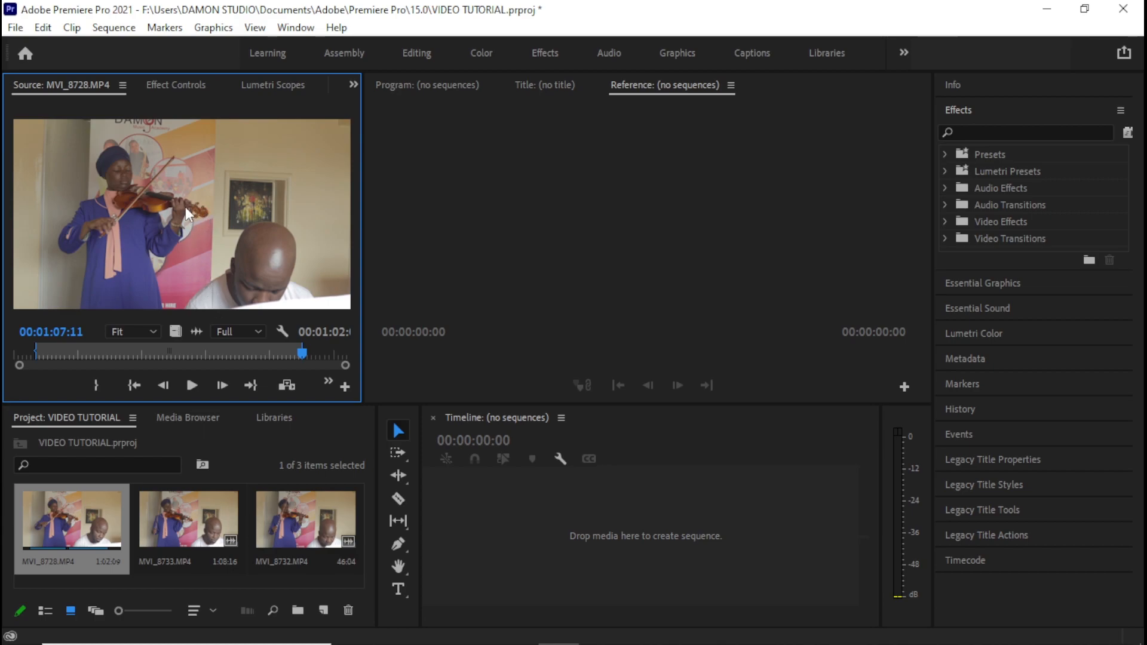
- Create a sequence from the marked section of MVI_8728.MP4 and delete the clip from its timeline
left_click_drag(186, 207, 586, 561)
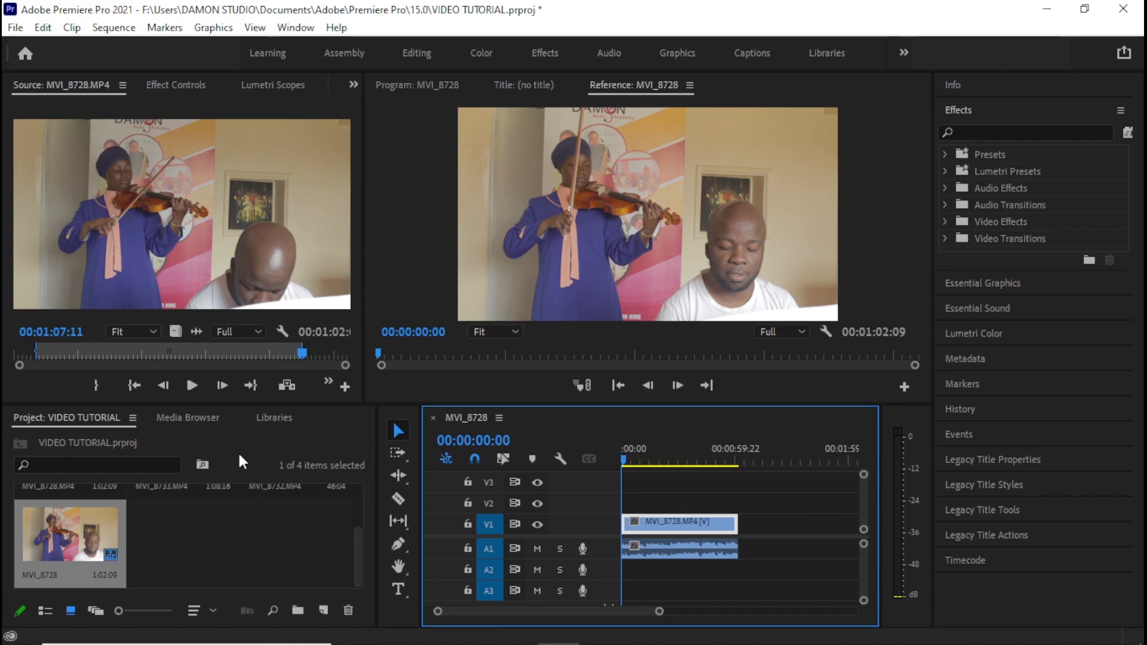
key("Delete")
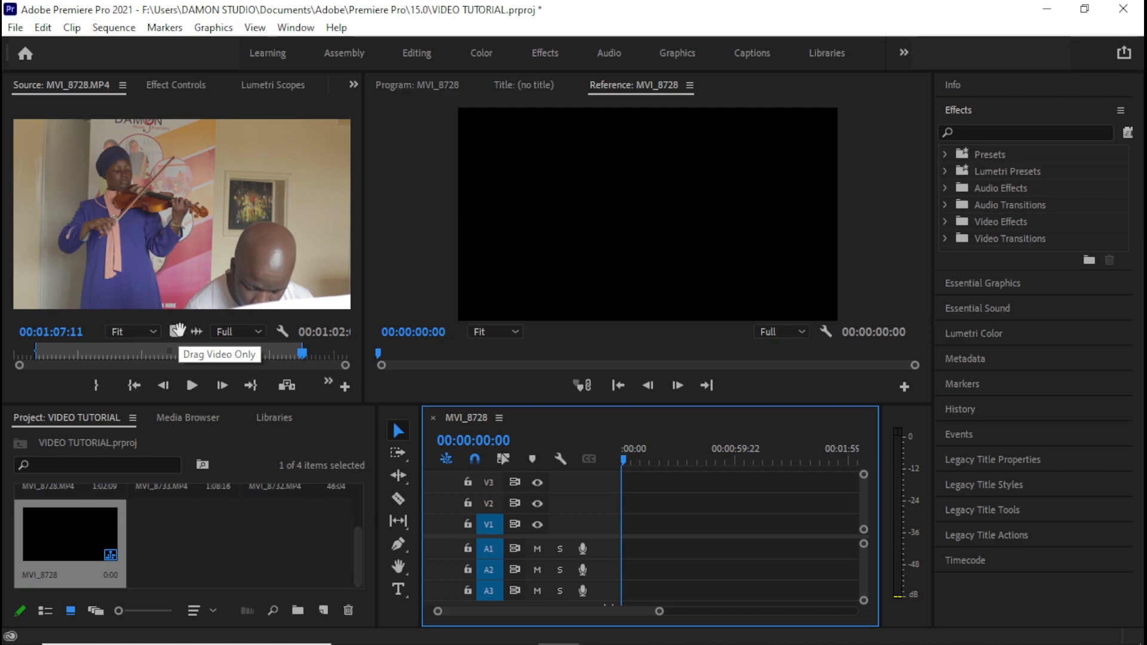
- Place only the video of the marked MVI_8728.MP4 section on V1, play it briefly and delete it
left_click_drag(177, 330, 177, 331)
left_click_drag(177, 331, 615, 527)
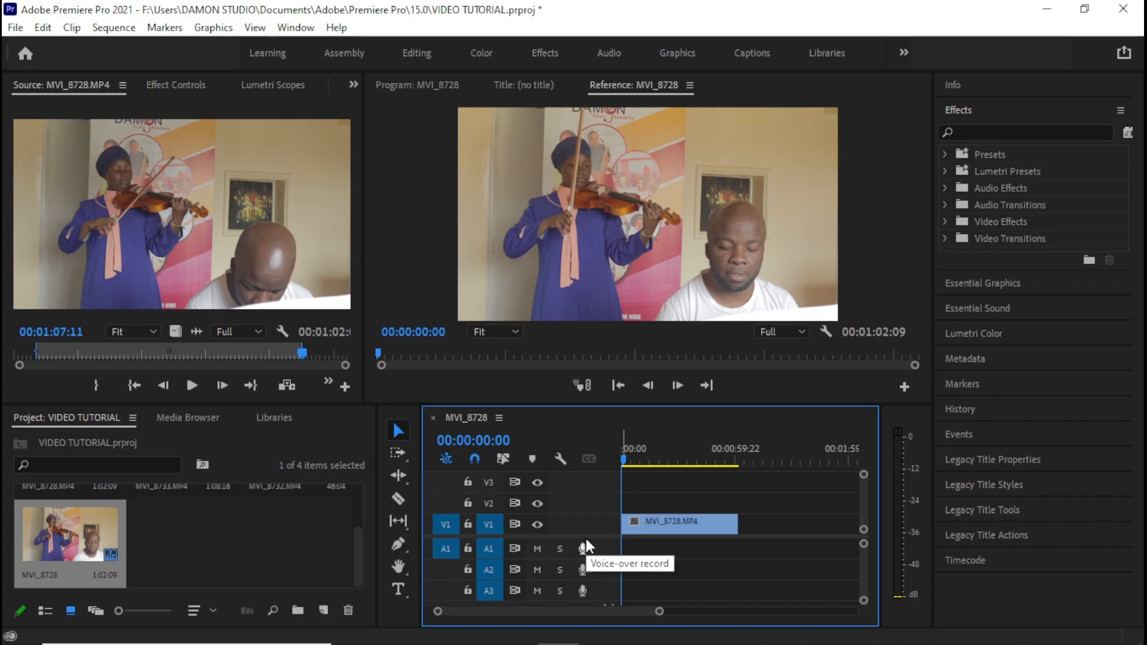
key("space")
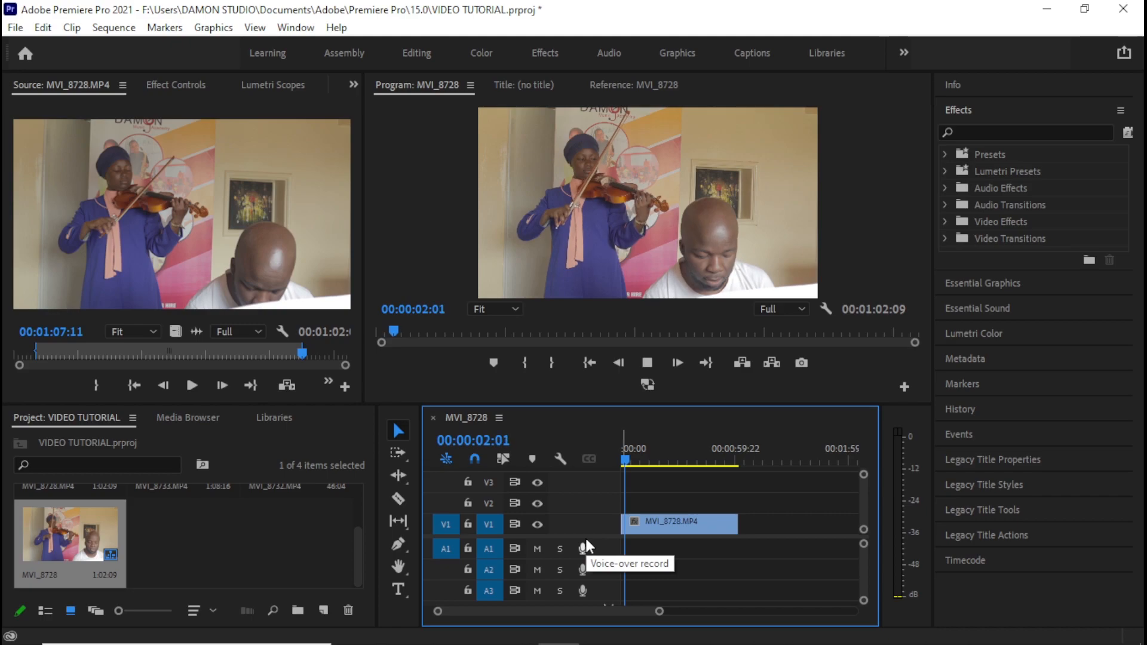
key("space")
key("Delete")
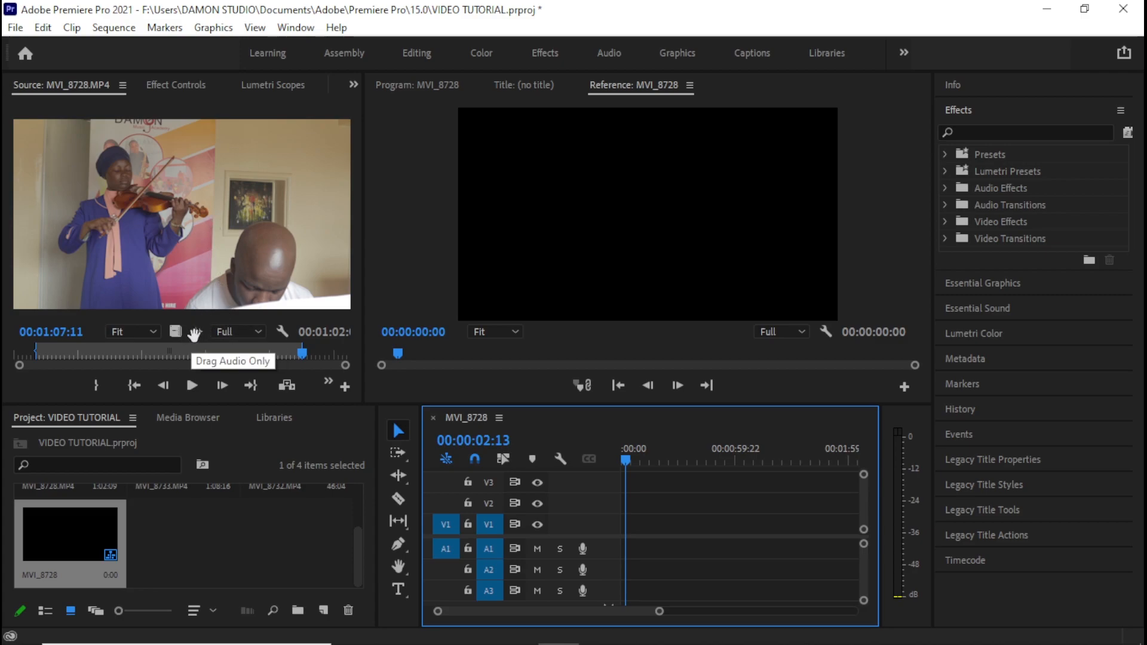
- Place only the audio of the marked MVI_8728.MP4 section on A1, play it briefly and delete it
left_click_drag(194, 334, 619, 554)
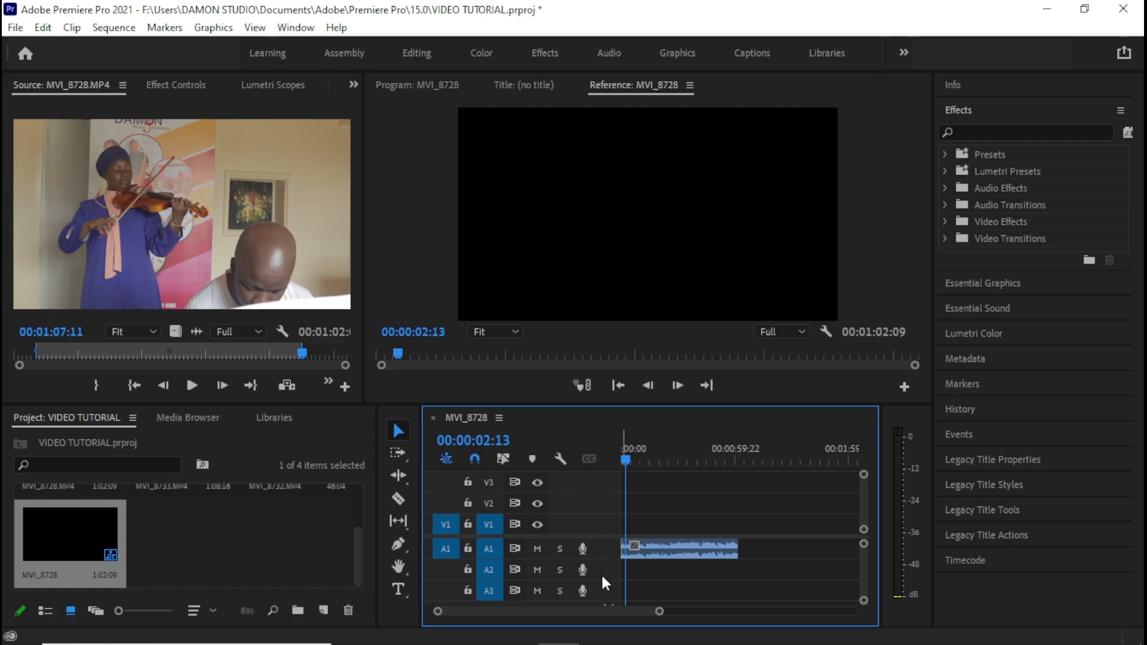
key("space")
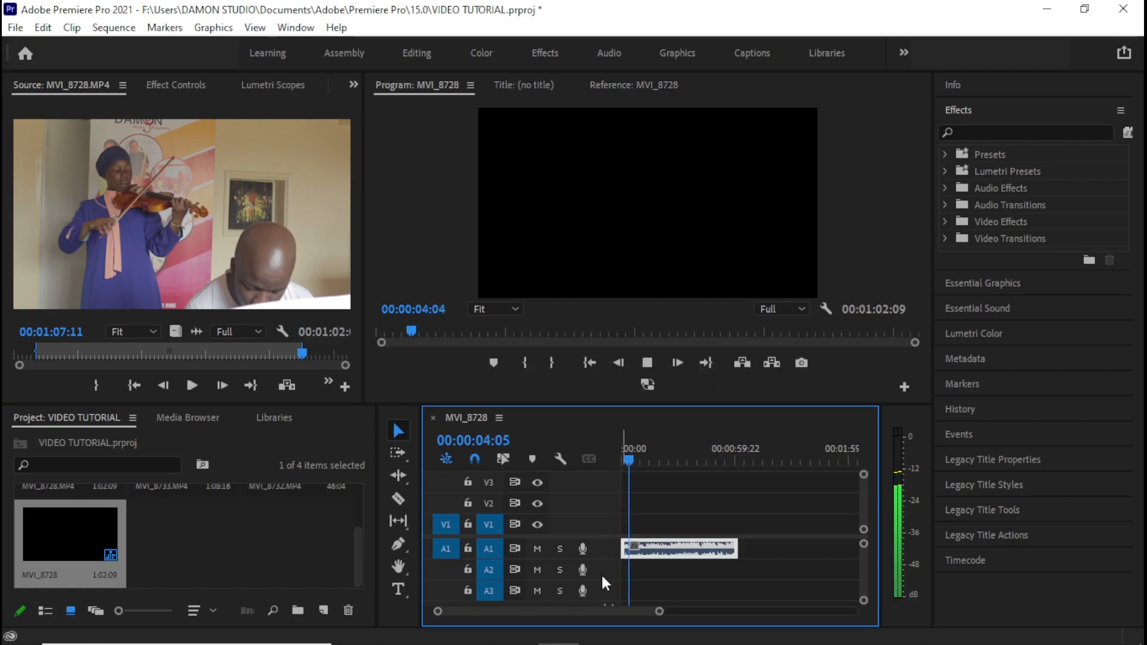
key("space")
key("Delete")
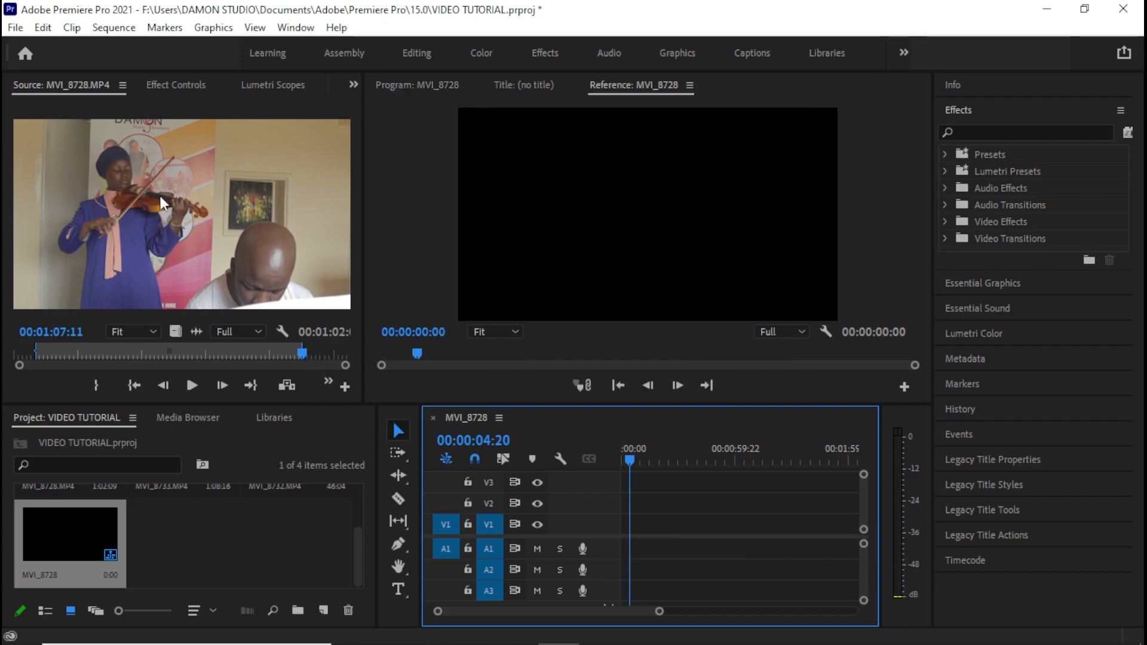
- Place the marked section with both video and audio on V1 and A1, and return the playhead to the sequence start
left_click(174, 205)
left_click_drag(177, 205, 609, 555)
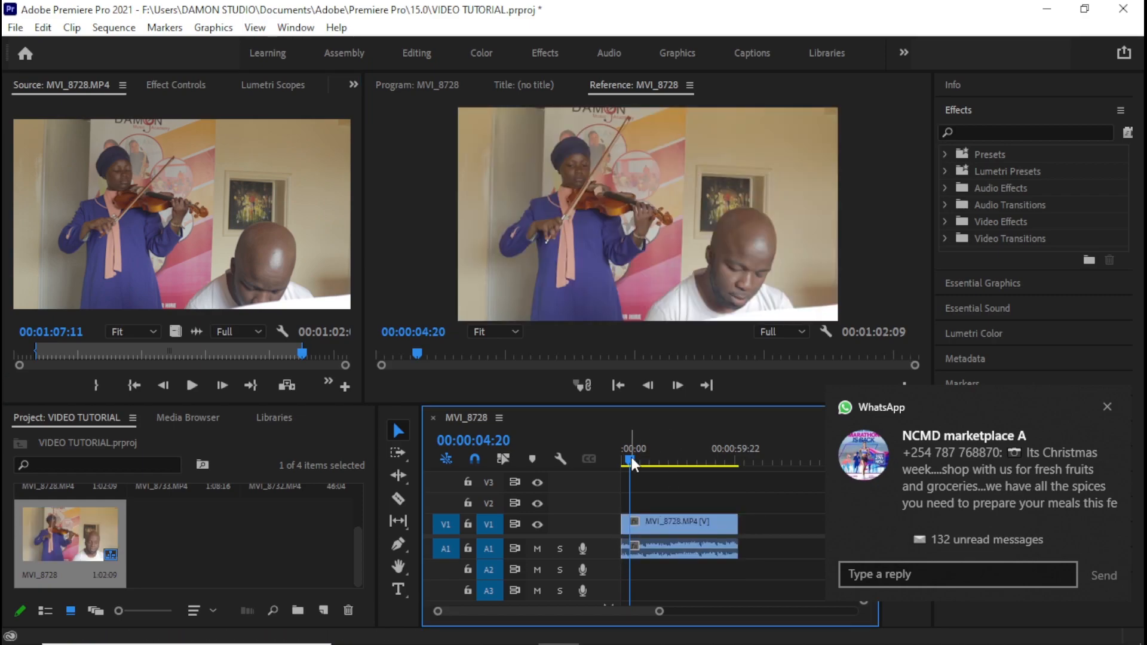
left_click_drag(631, 456, 603, 454)
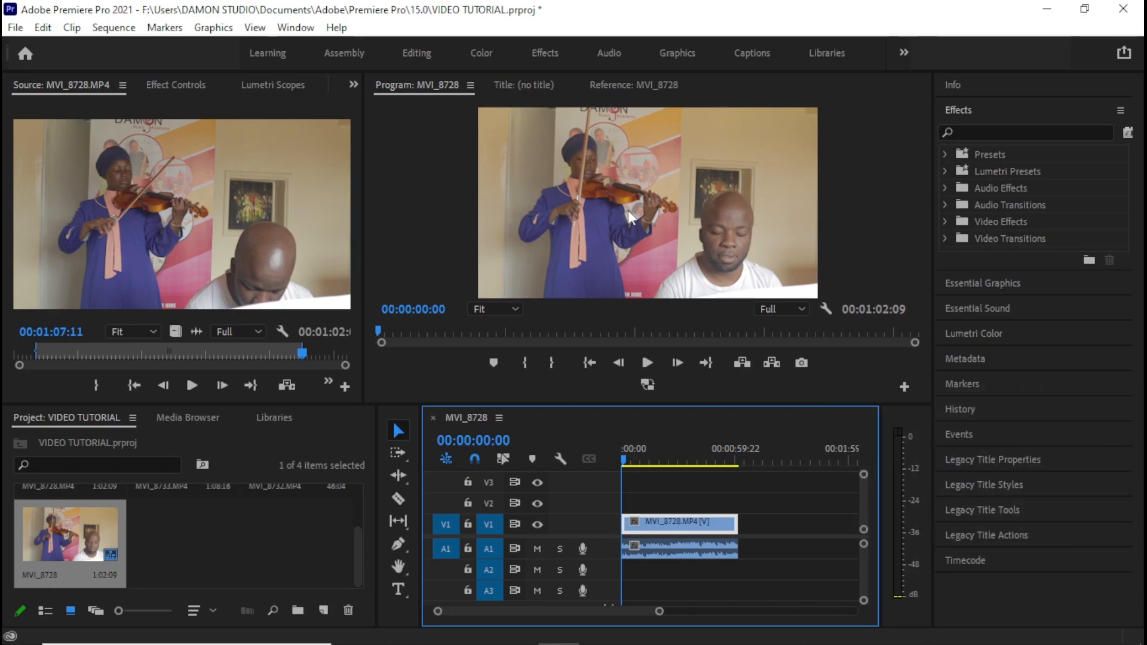
- Save the project and play the opening seconds of the sequence
key("ctrl+s")
key("space")
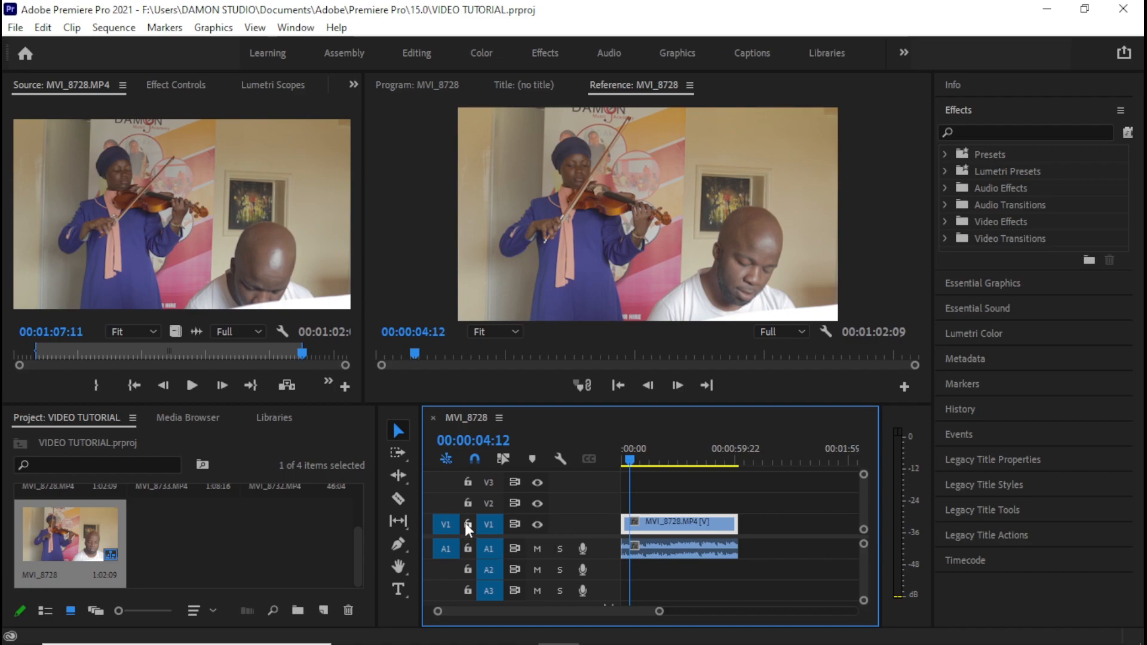
- Lock video track V1 and test the lock by trying to move its clip and selecting the audio on A1
left_click(468, 524)
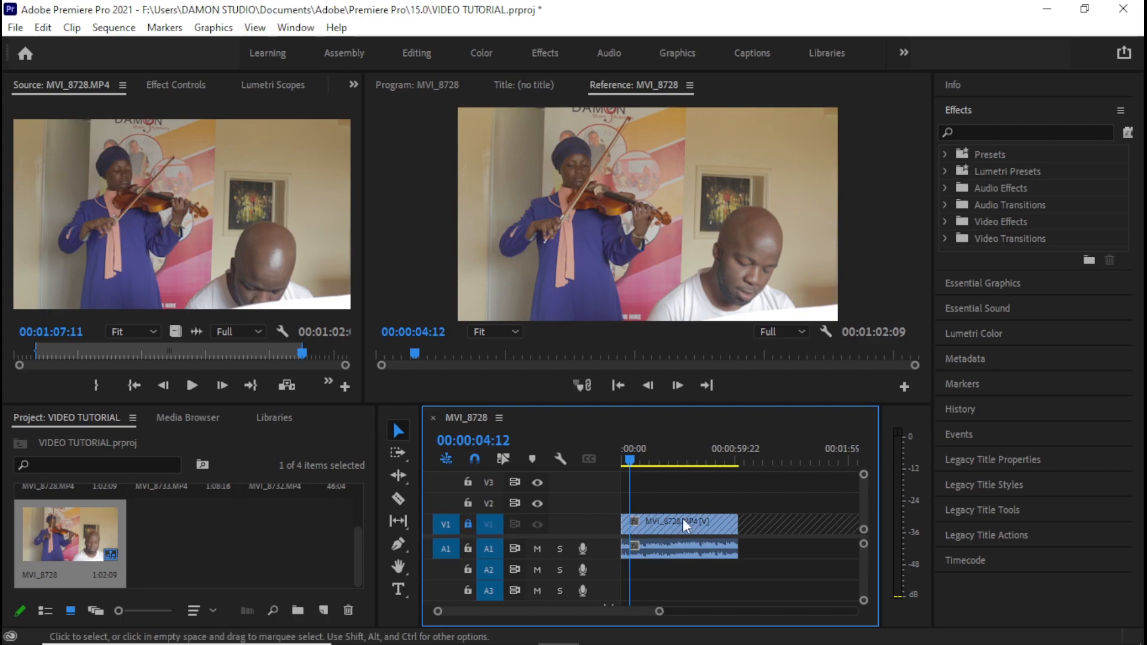
left_click_drag(647, 517, 915, 447)
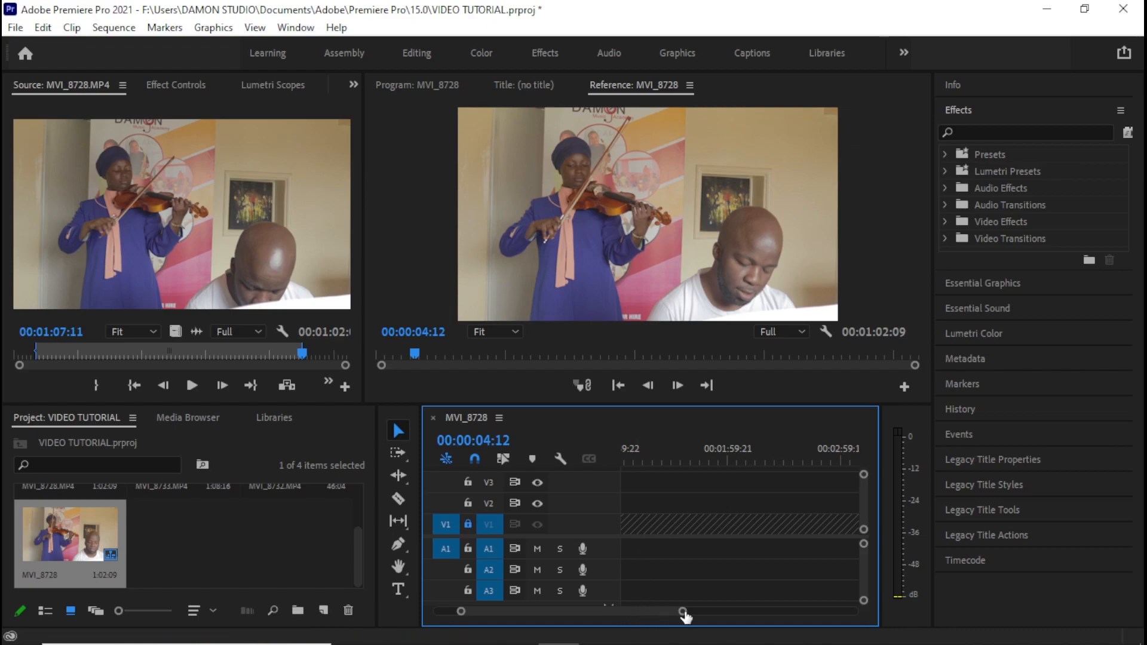
left_click_drag(682, 614, 776, 597)
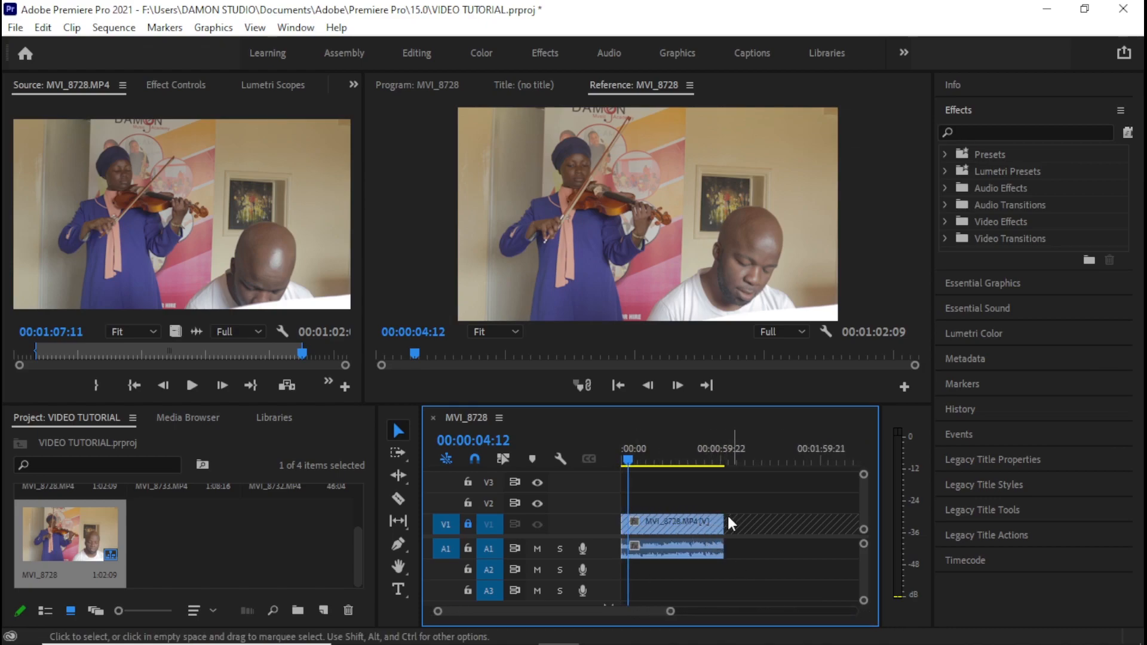
left_click_drag(668, 521, 700, 512)
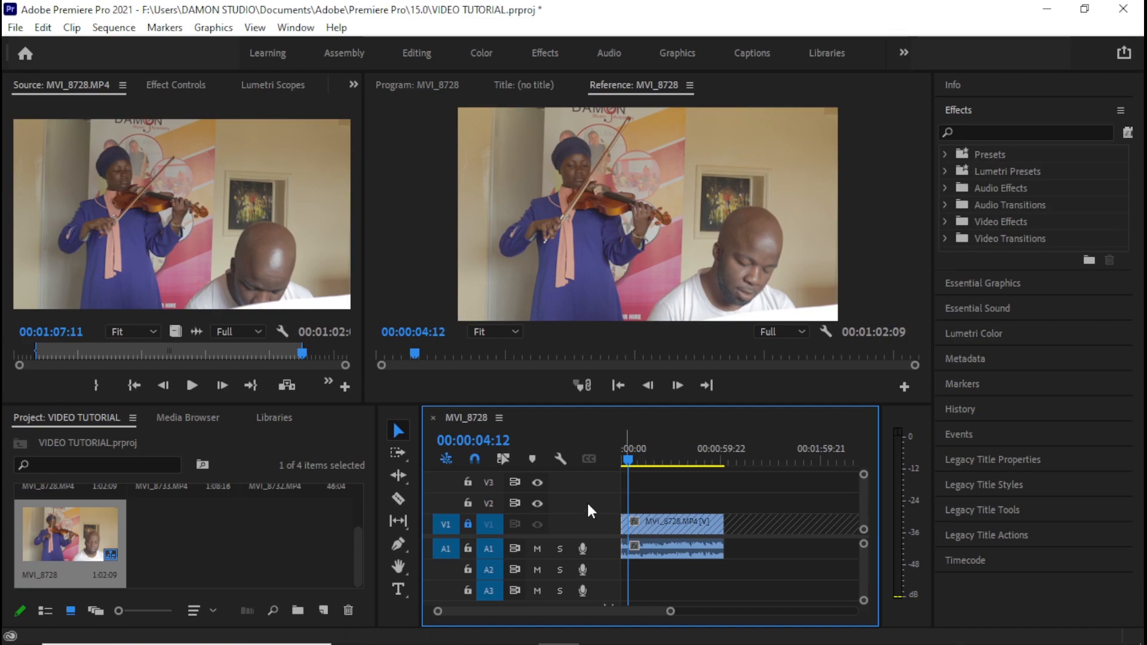
left_click(658, 546)
mouse_move(658, 546)
left_mouse_down()
mouse_move(761, 551)
mouse_move(661, 547)
left_mouse_up()
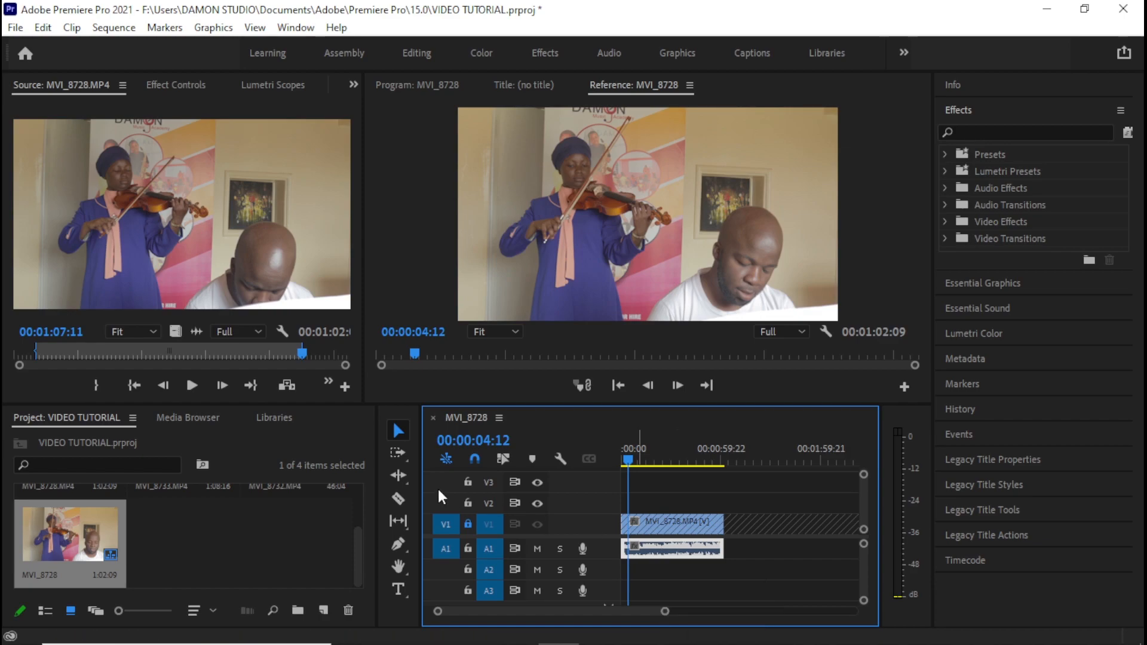
- Unlock video track V1, hide its output and play the sequence for a few seconds
left_click(468, 523)
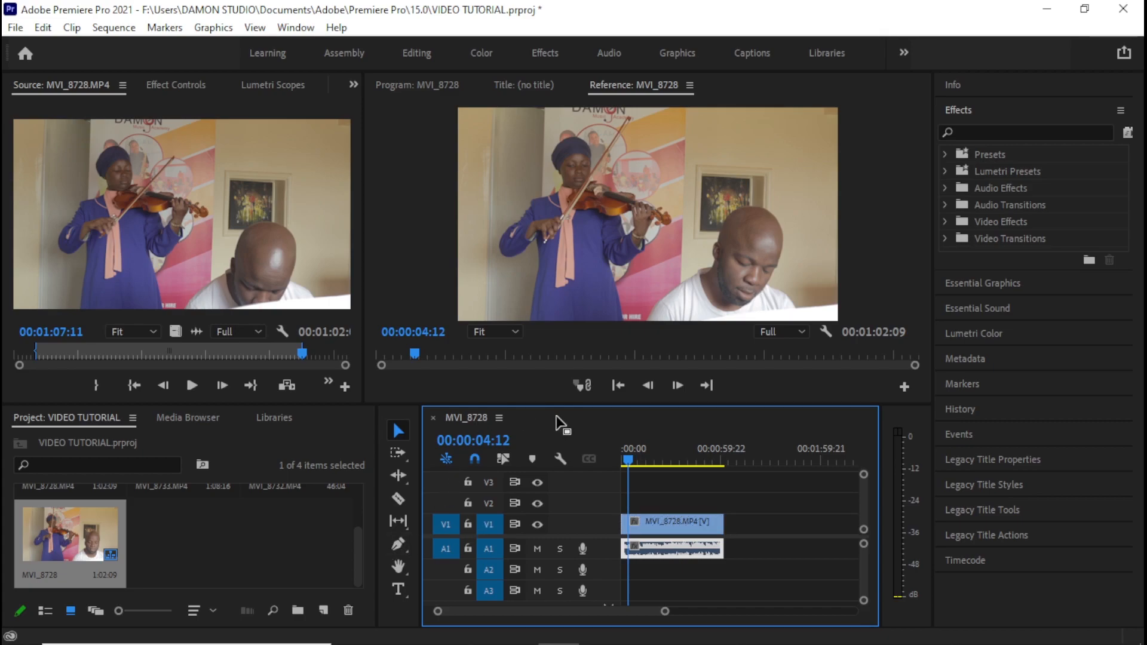
left_click(536, 525)
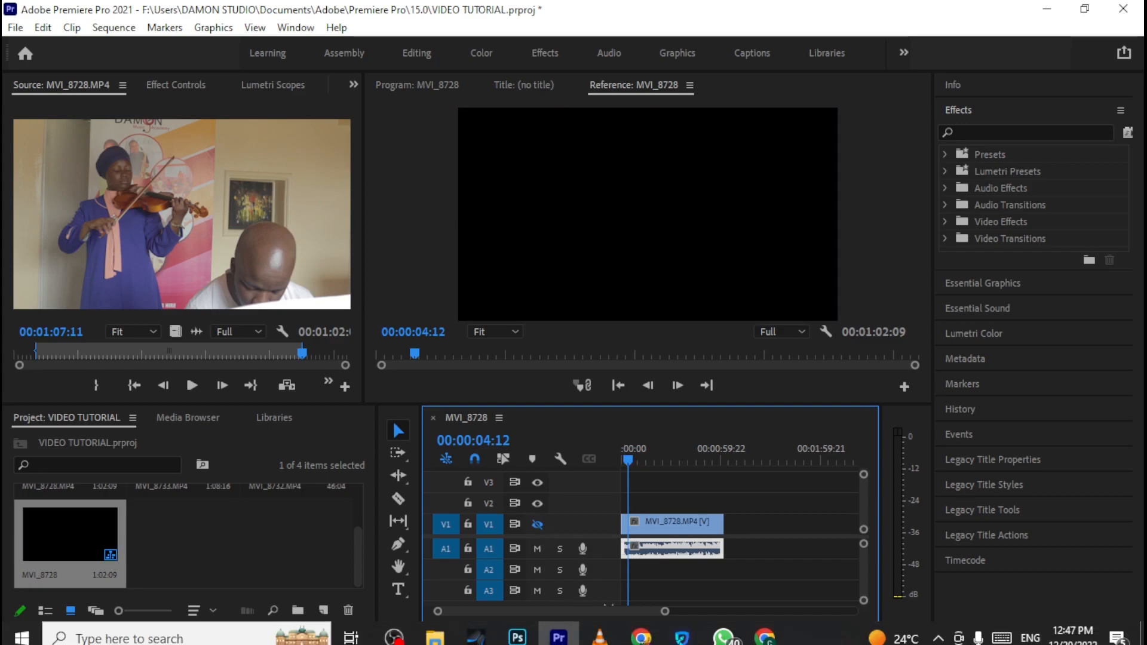
left_click(537, 524)
left_click(537, 524)
key("space")
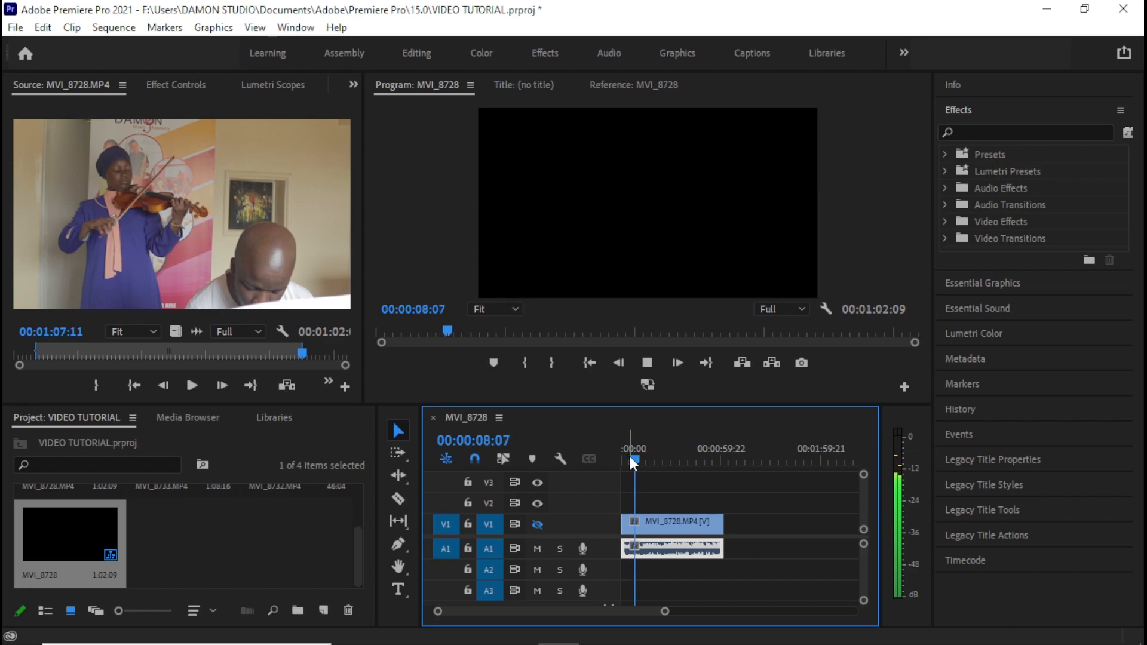
key("space")
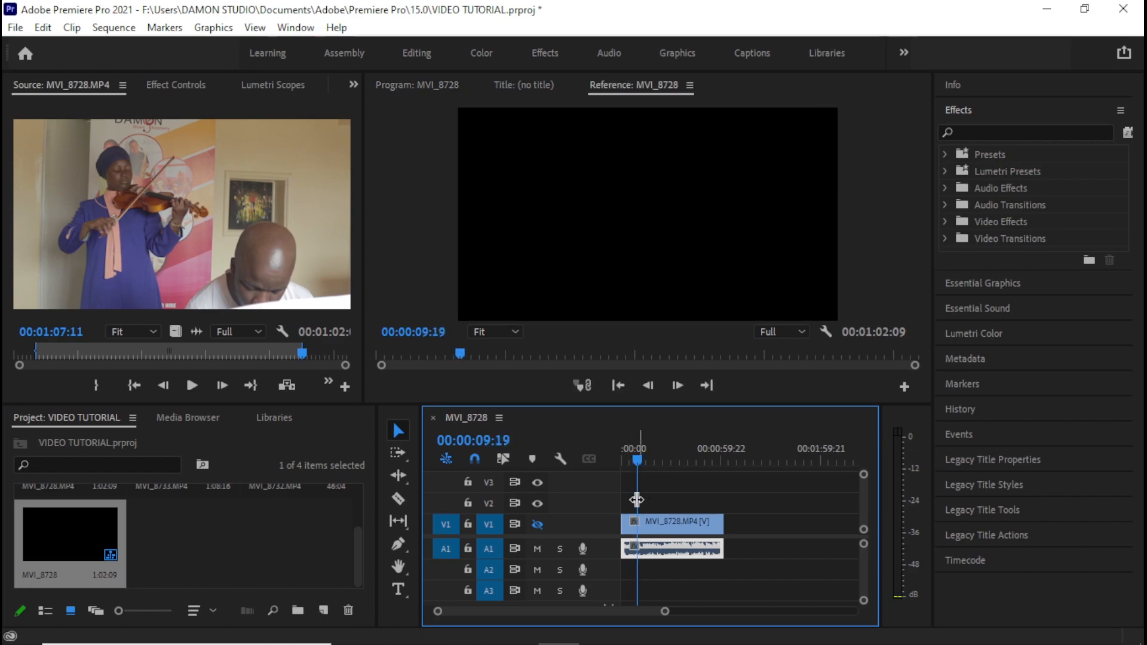
- Turn the output of video track V1 back on and play the sequence briefly
left_click(538, 524)
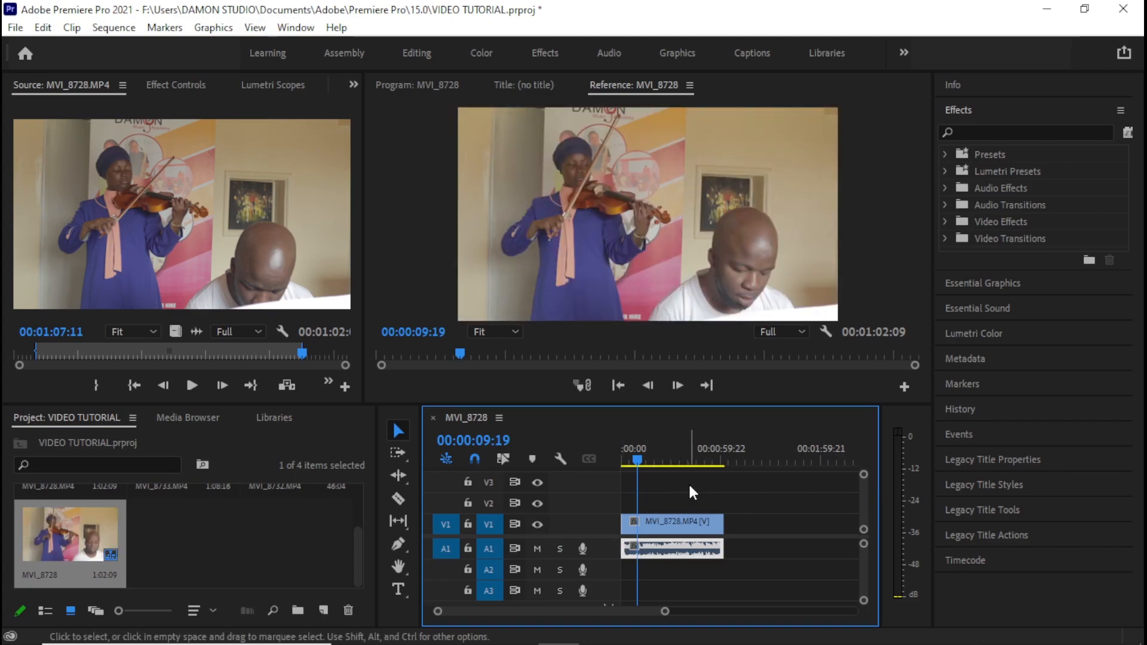
key("space")
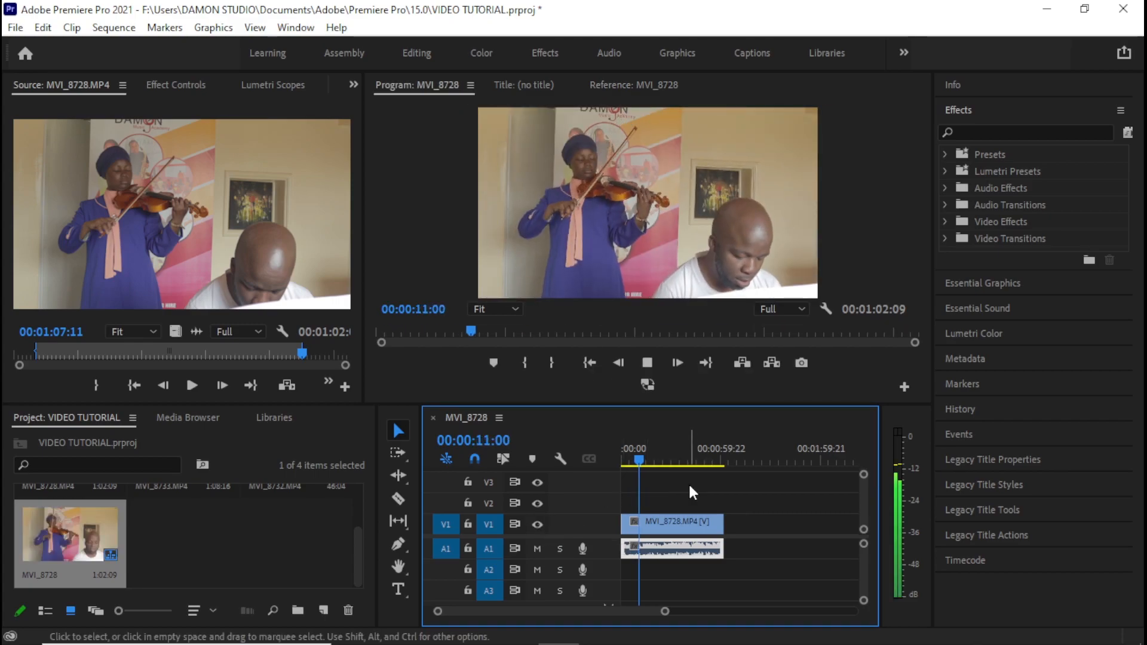
key("space")
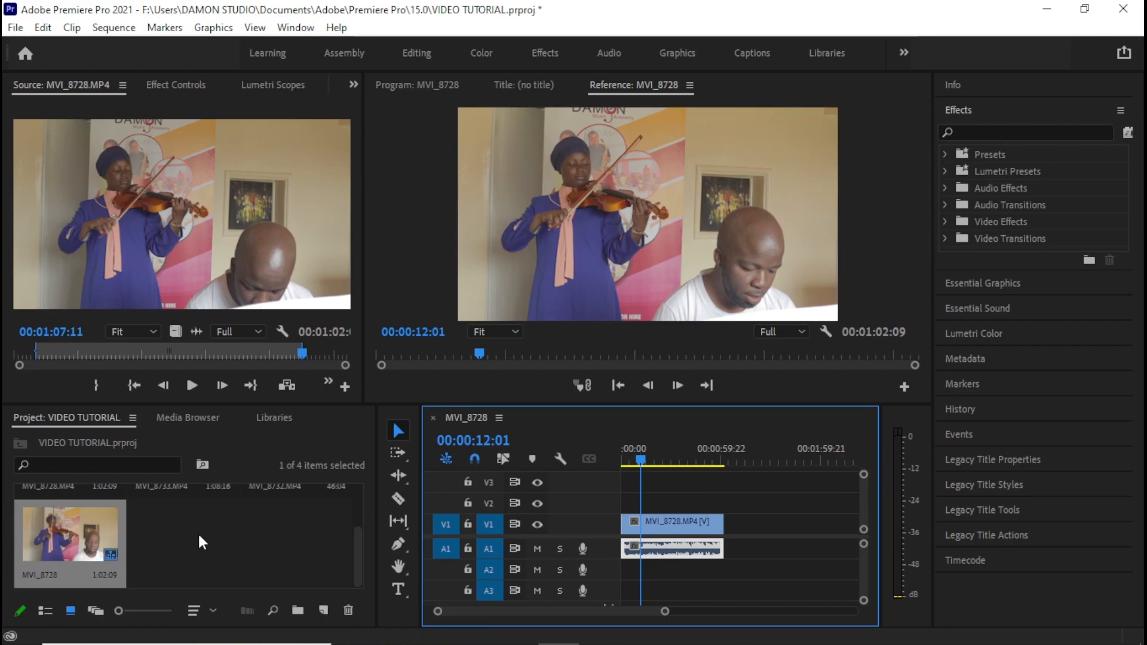
- Place only the video of the marked MVI_8728.MP4 section on V2 at the playhead and play it briefly
scroll(361, 492, "up", 2)
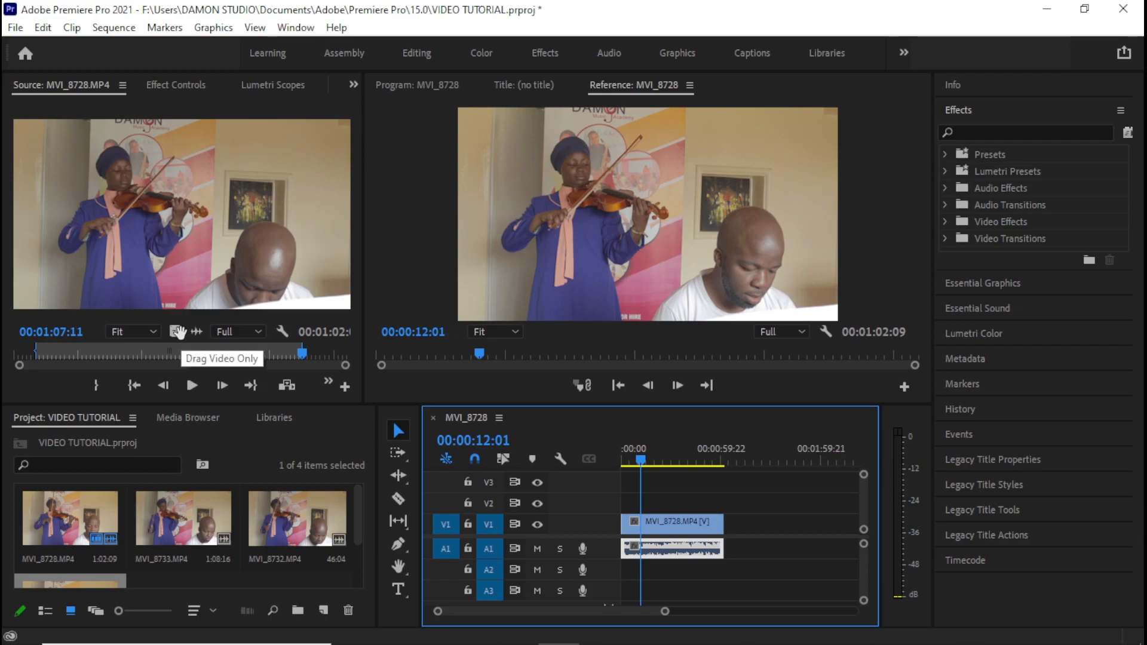
left_click_drag(178, 332, 679, 506)
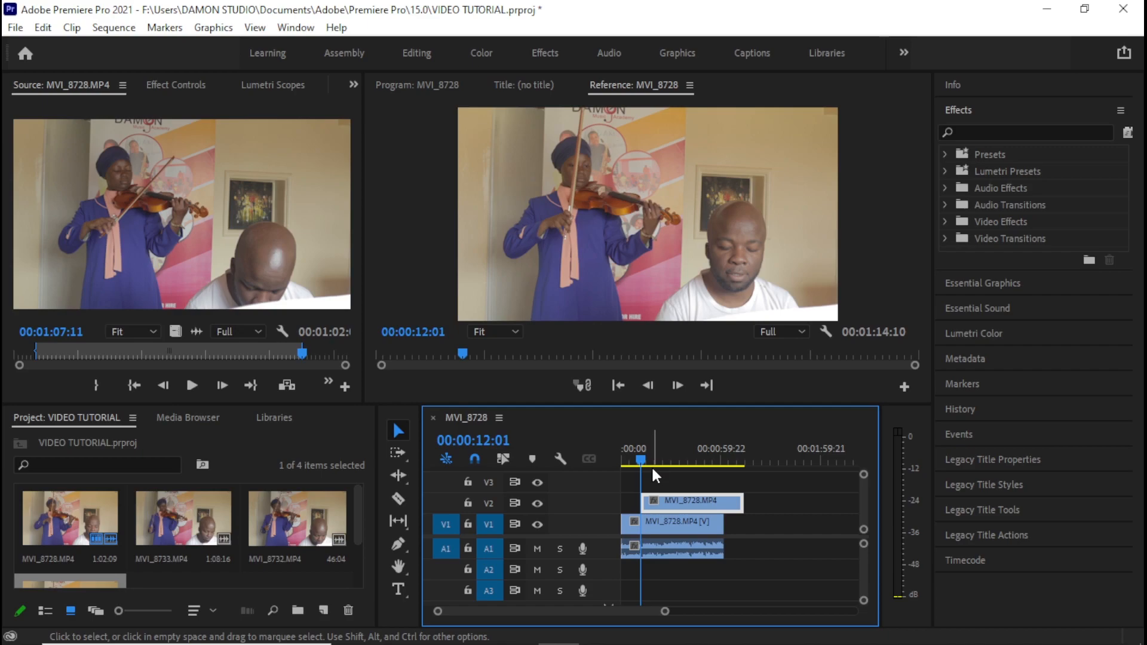
key("space")
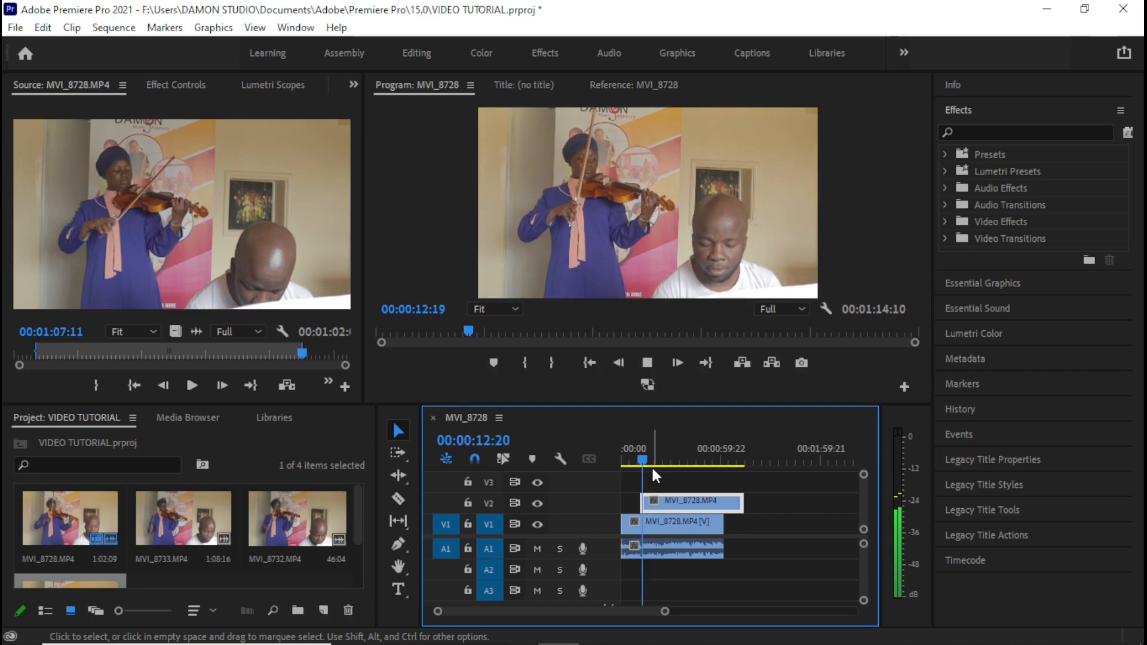
key("space")
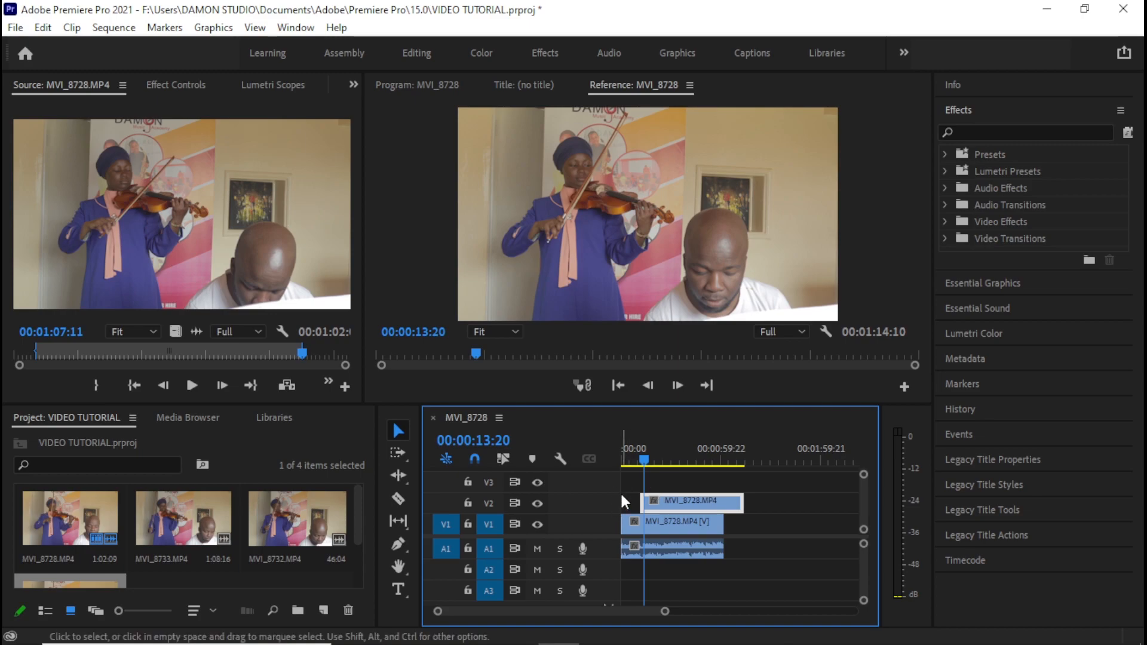
- Toggle the output of video track V2, delete its MVI_8728.MP4 clip and leave the track's output on
left_click(536, 503)
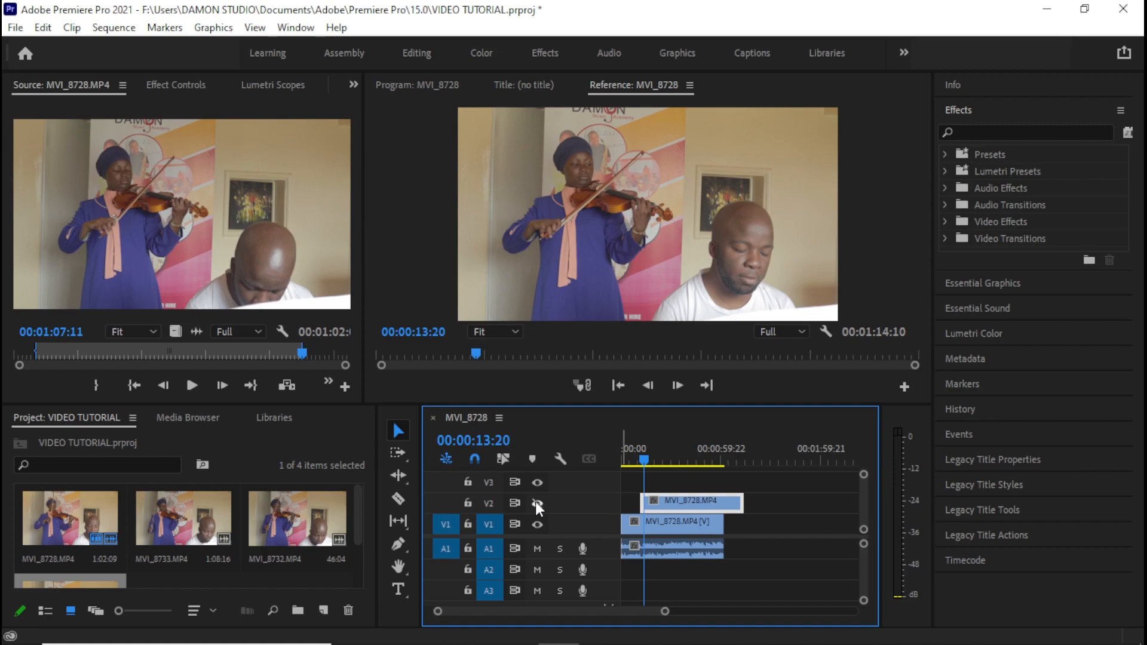
left_click(537, 504)
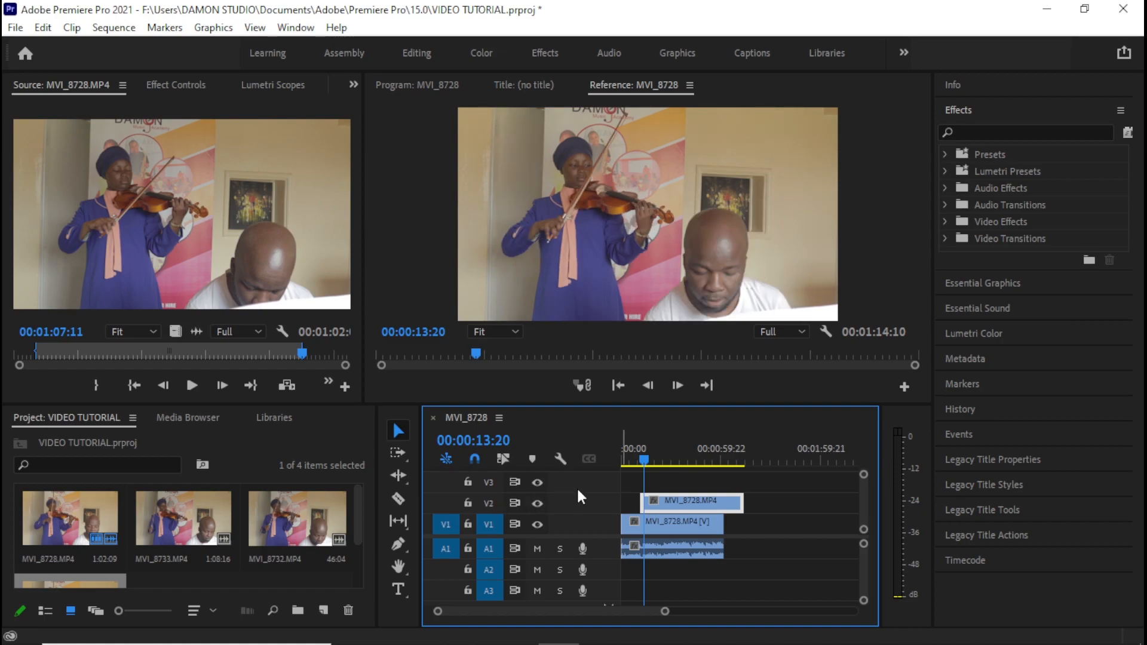
key("ctrl+z")
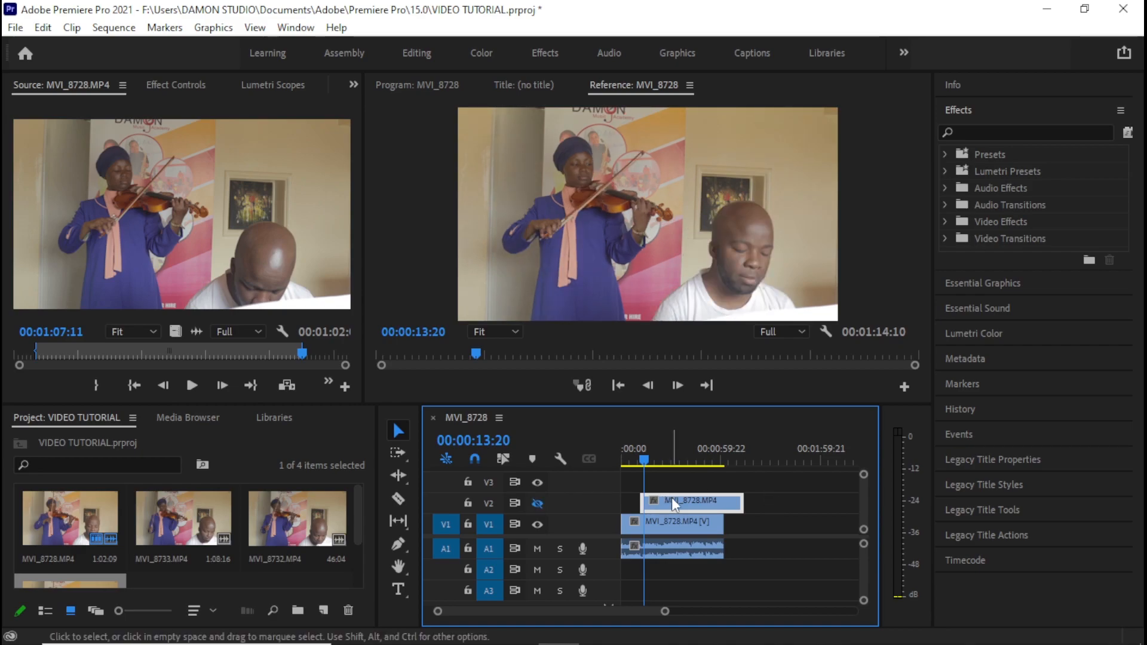
key("Delete")
left_click(537, 503)
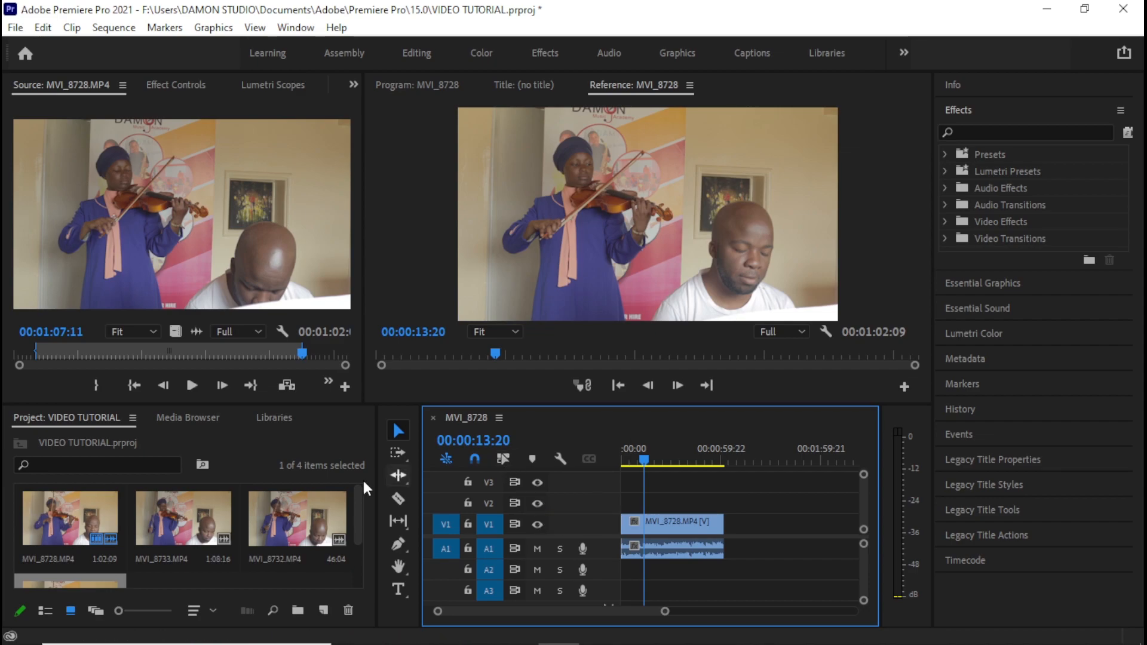
- Import MVI_8772.MP4 into the project from the New folder directory under video projects on drive G
scroll(316, 502, "down", 2)
scroll(317, 504, "up", 2)
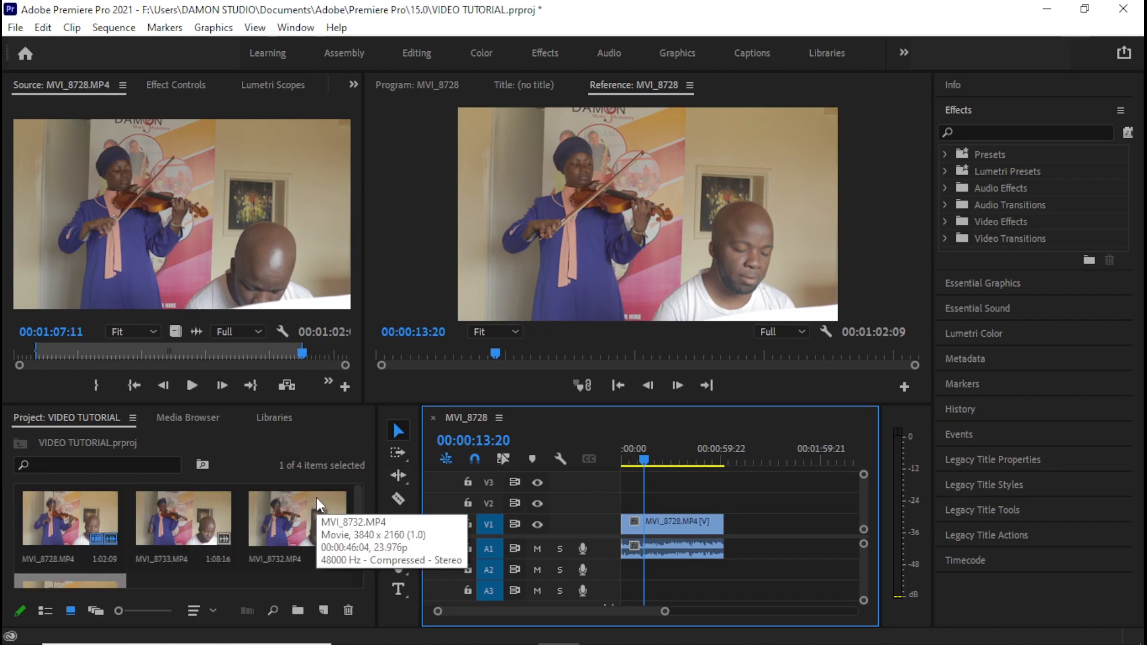
left_click(401, 639)
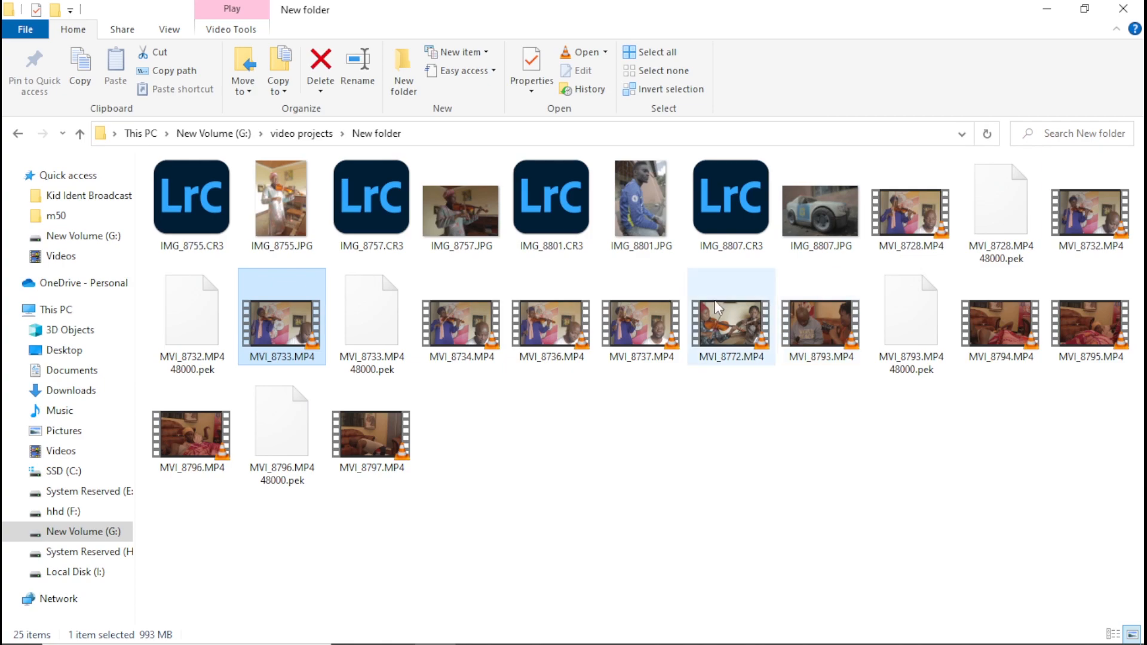
left_click_drag(728, 322, 225, 555)
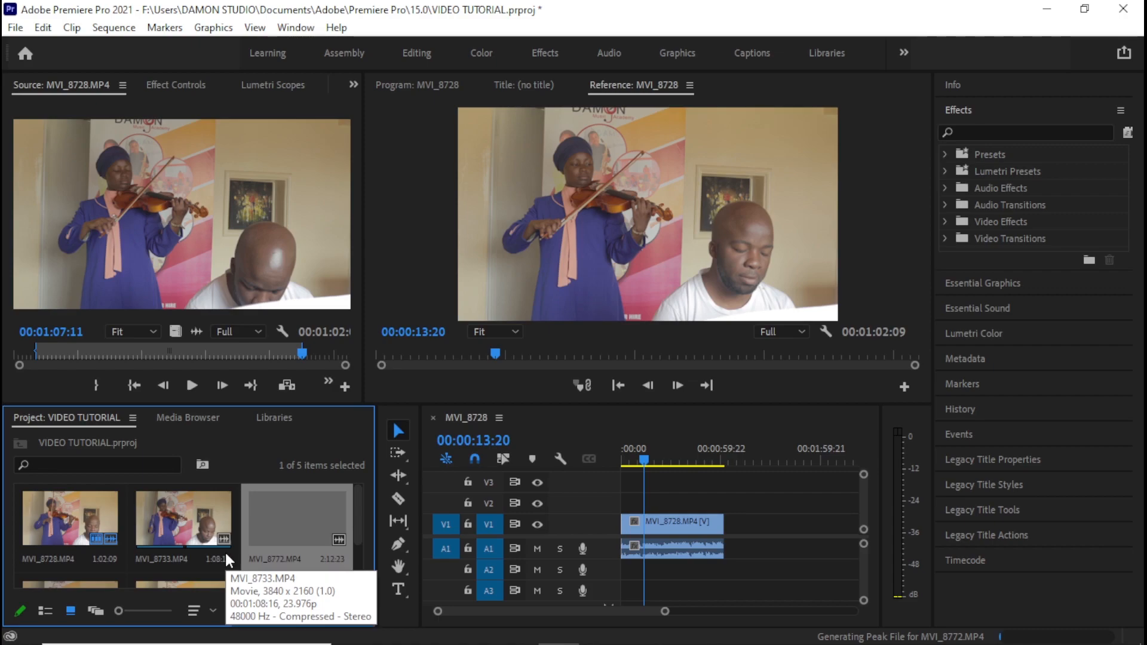
scroll(236, 543, "up", 2)
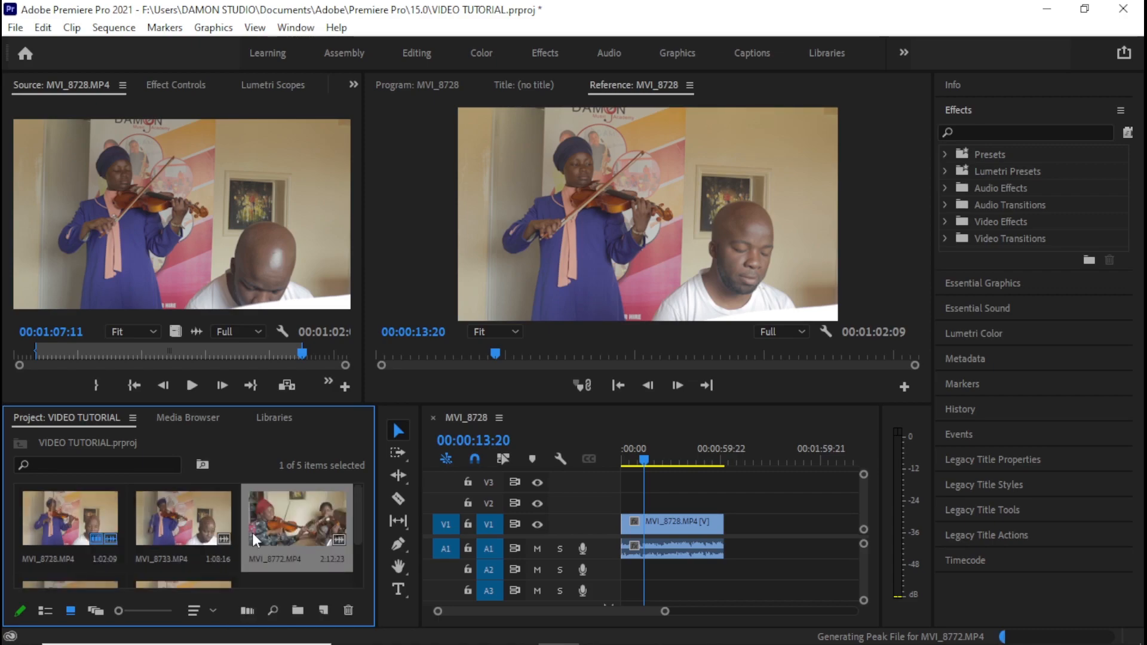
- Place only the video of MVI_8772.MP4 on V2 at the sequence start and return the playhead there
double_click(292, 504)
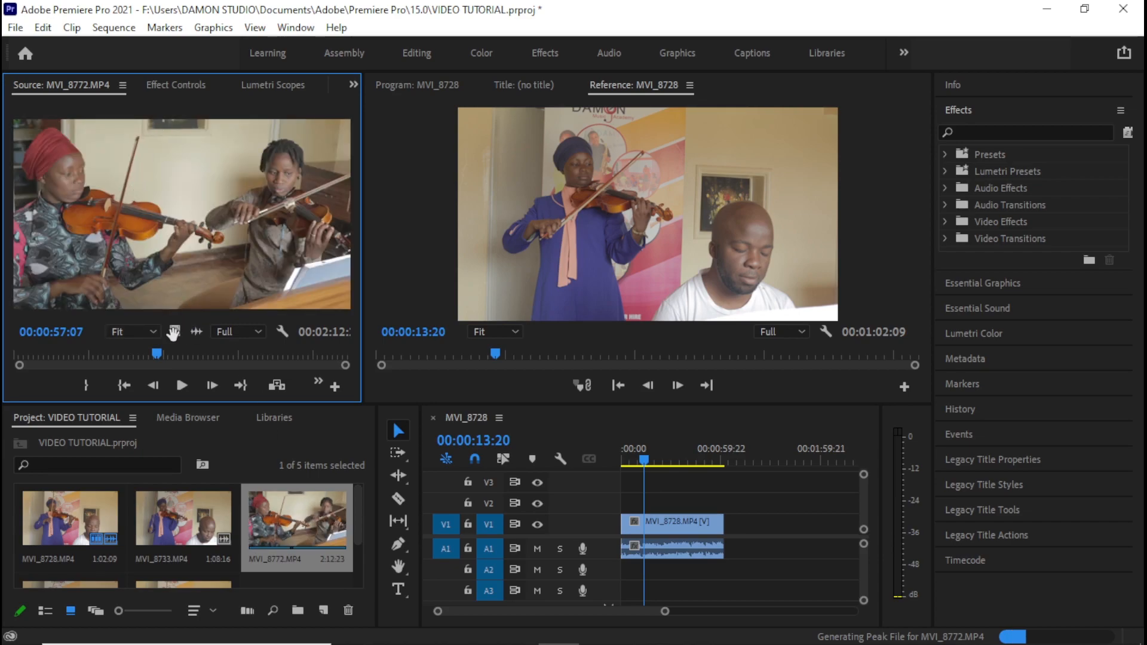
left_click_drag(333, 305, 626, 510)
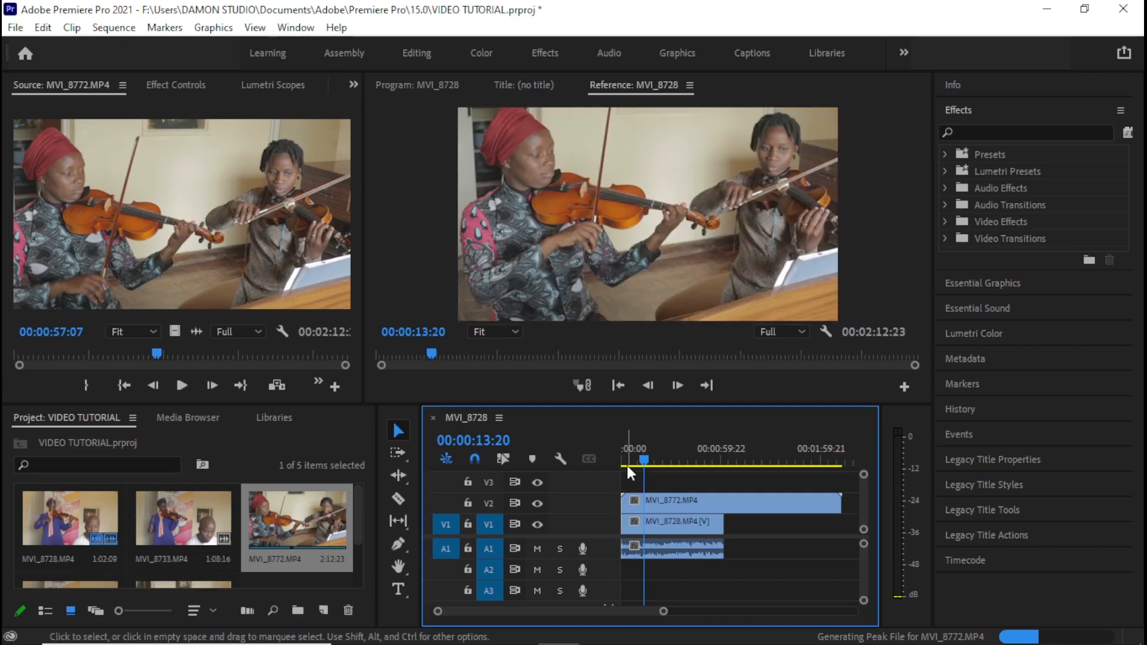
key("Home")
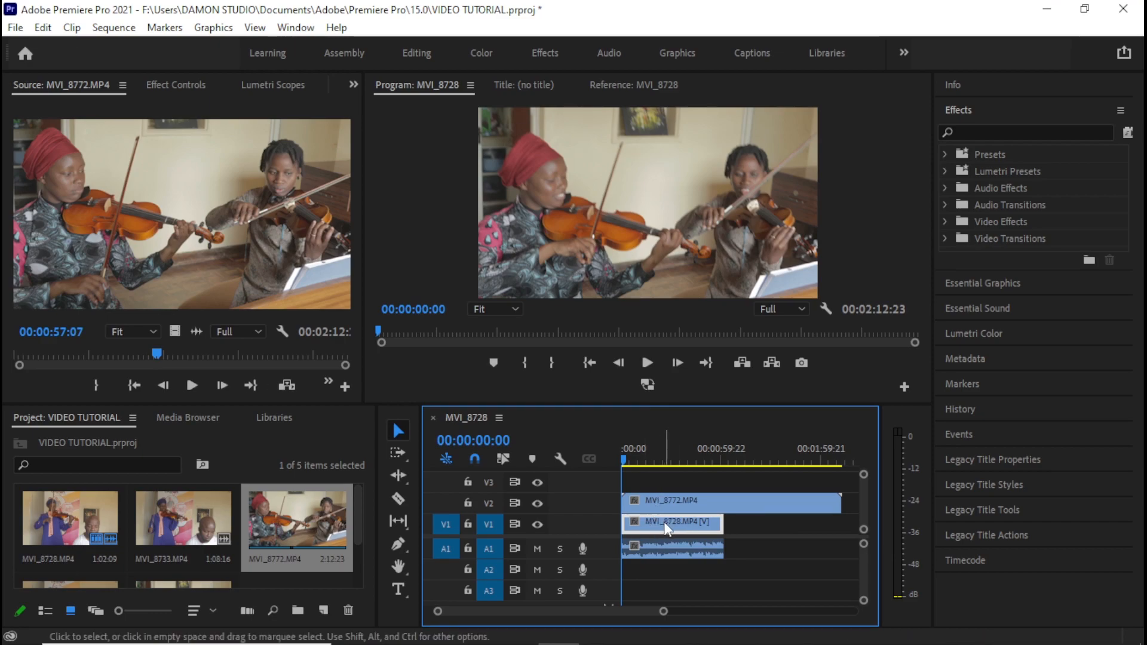
- Hide the outputs of video tracks V2 and V1, and turn both back on
left_click(538, 503)
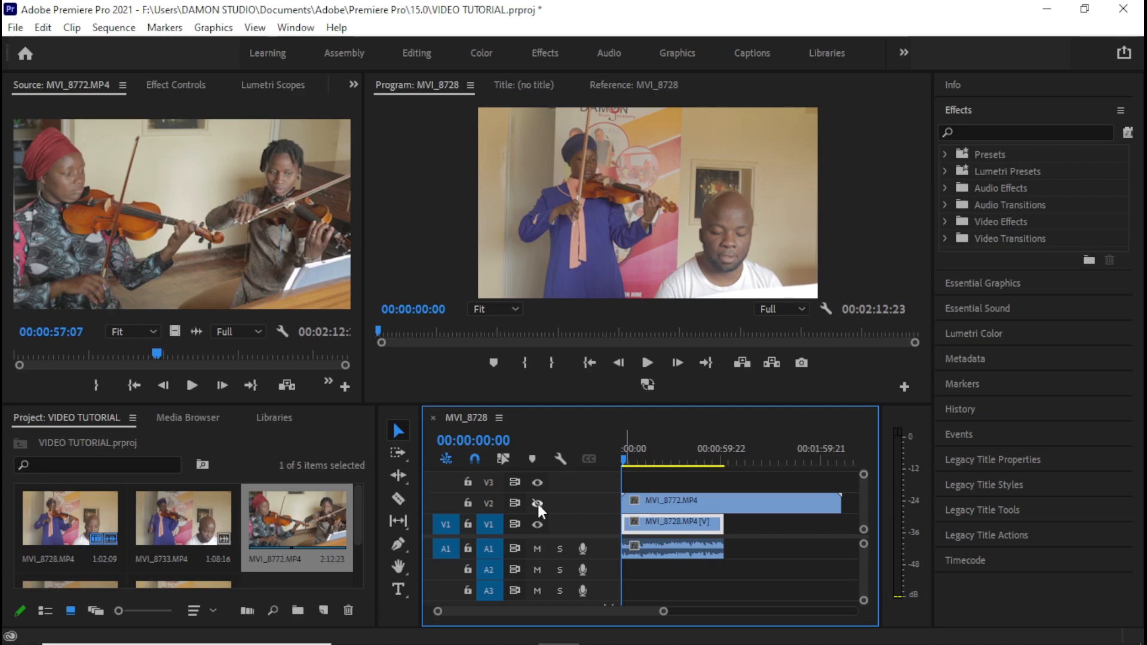
left_click(536, 525)
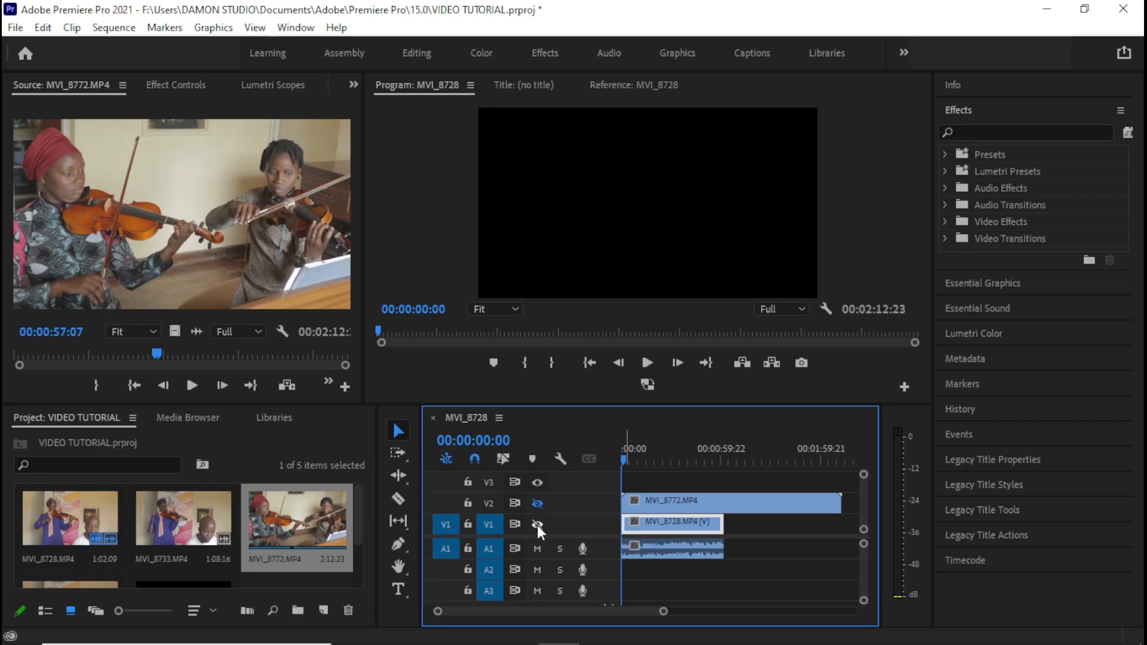
left_click(536, 525)
left_click(533, 502)
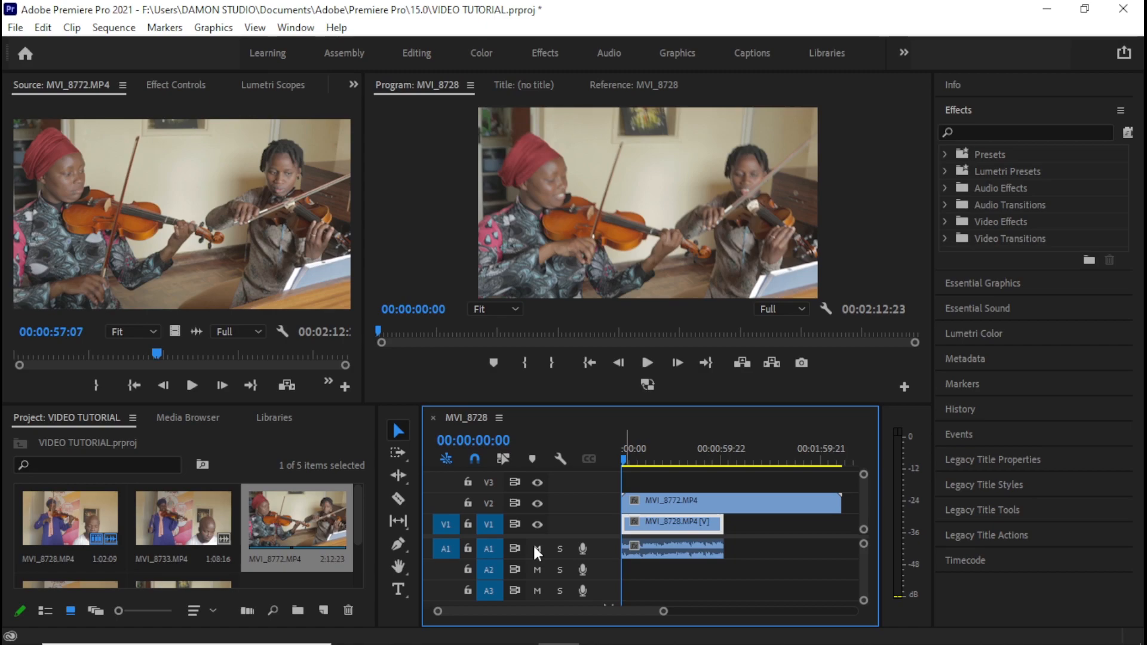
- Play the sequence, muting and unmuting audio track A1 during playback
key("space")
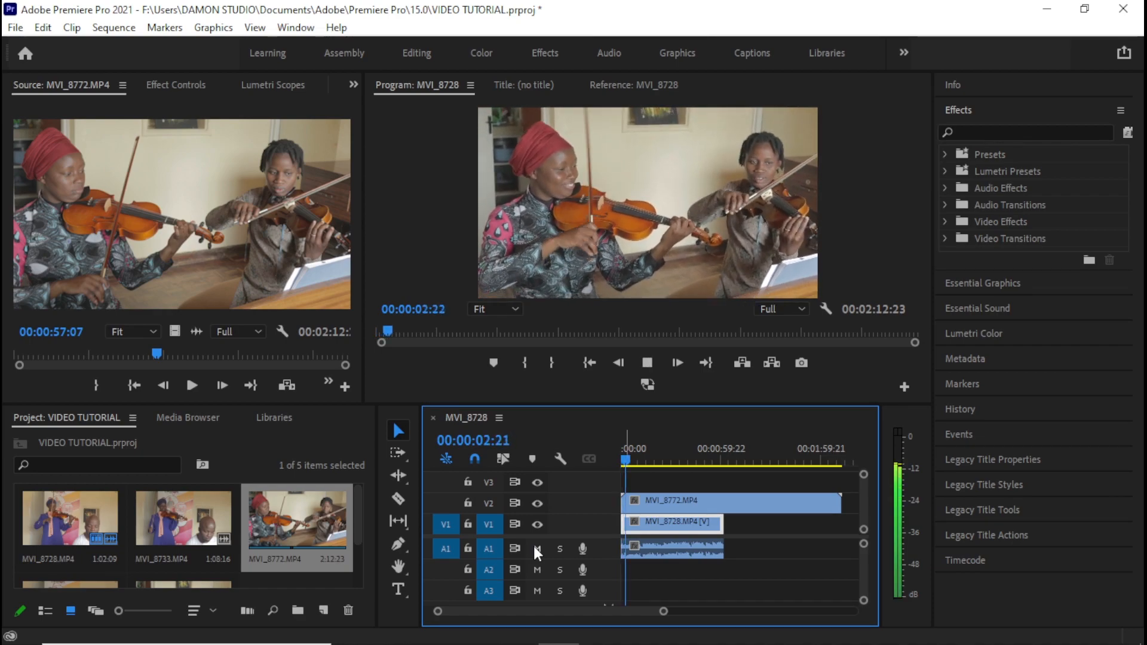
left_click(536, 548)
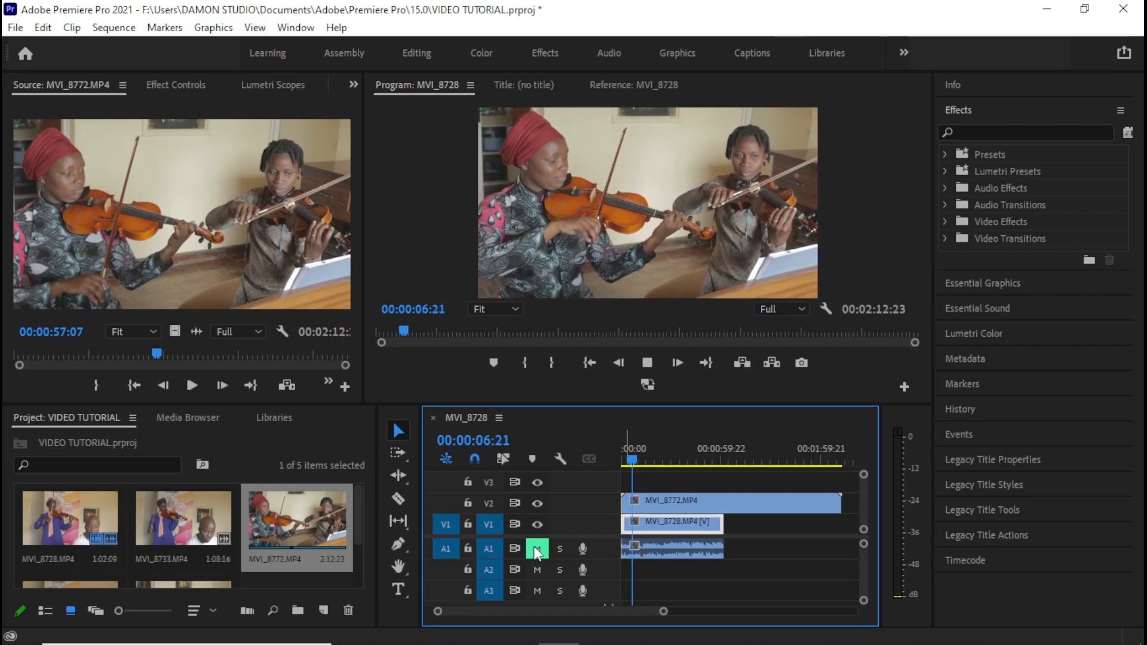
left_click(537, 548)
key("space")
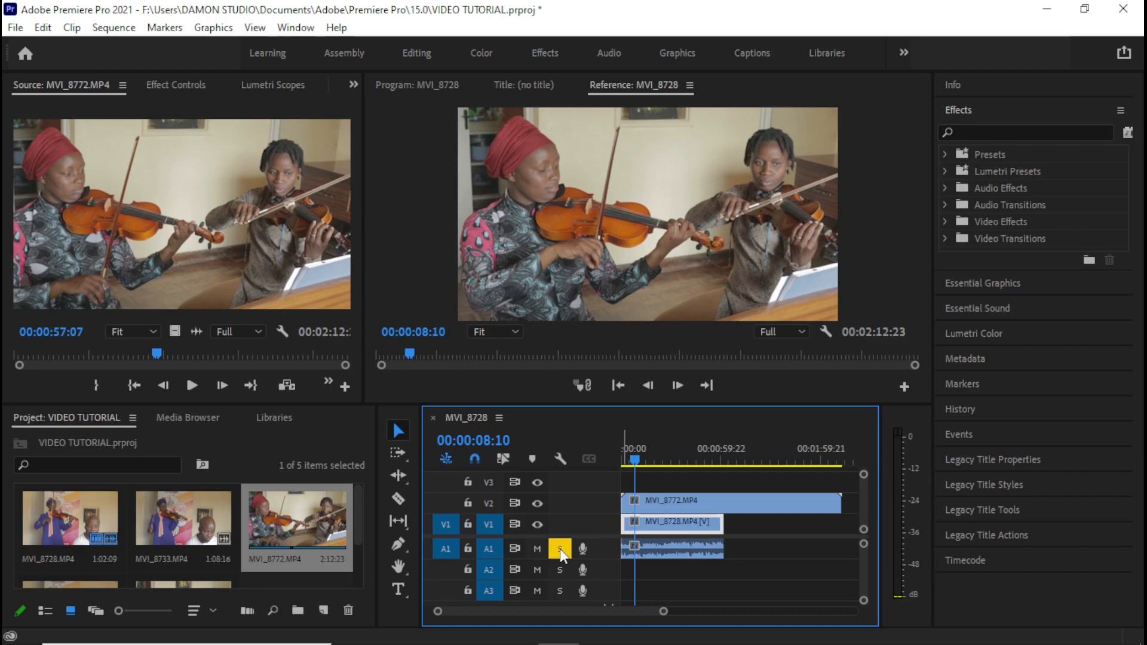
- Save the project and switch off solo on audio track A1
key("ctrl+s")
left_click(561, 550)
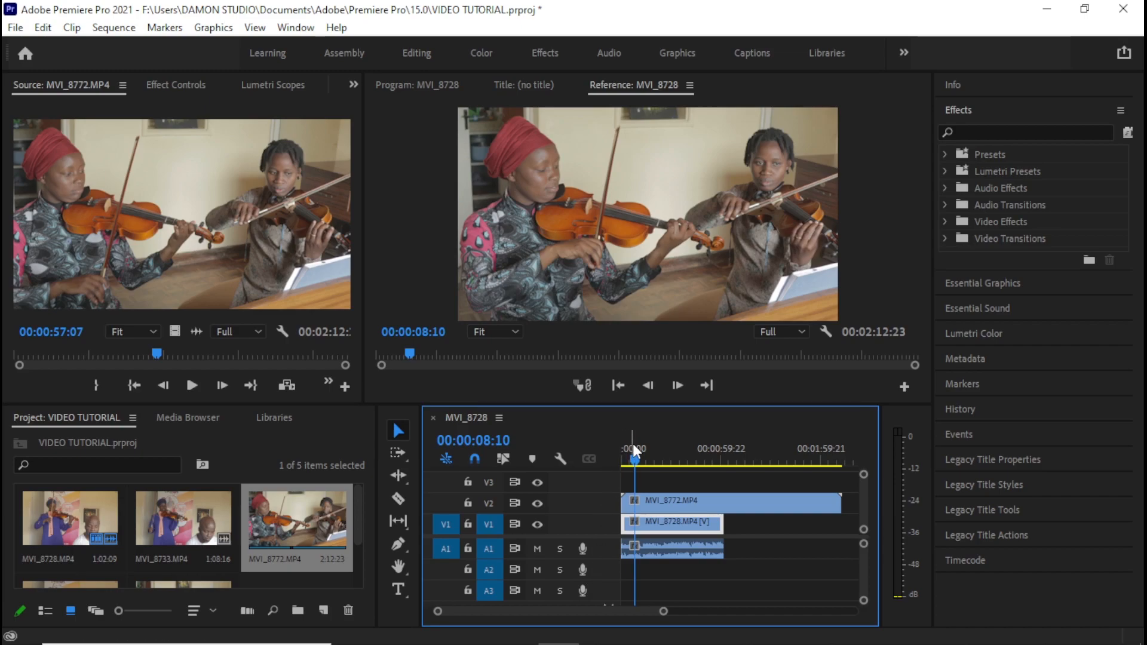
- Record a voice-over about 14 seconds long on audio track A2 from the sequence start
left_click_drag(634, 449, 603, 446)
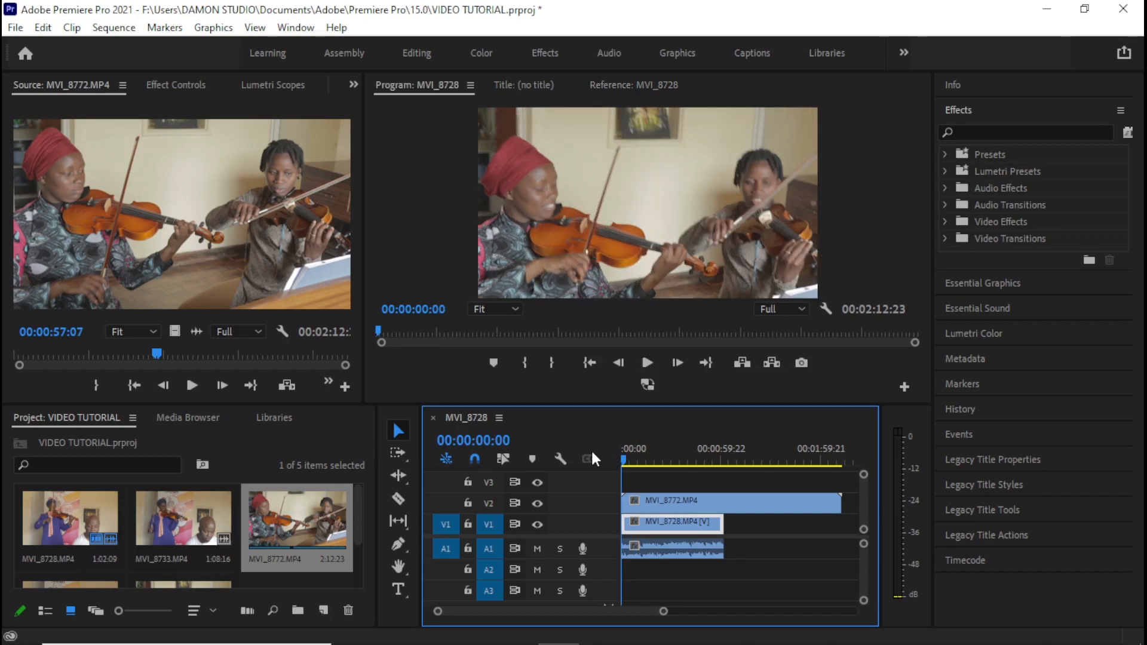
left_click(583, 568)
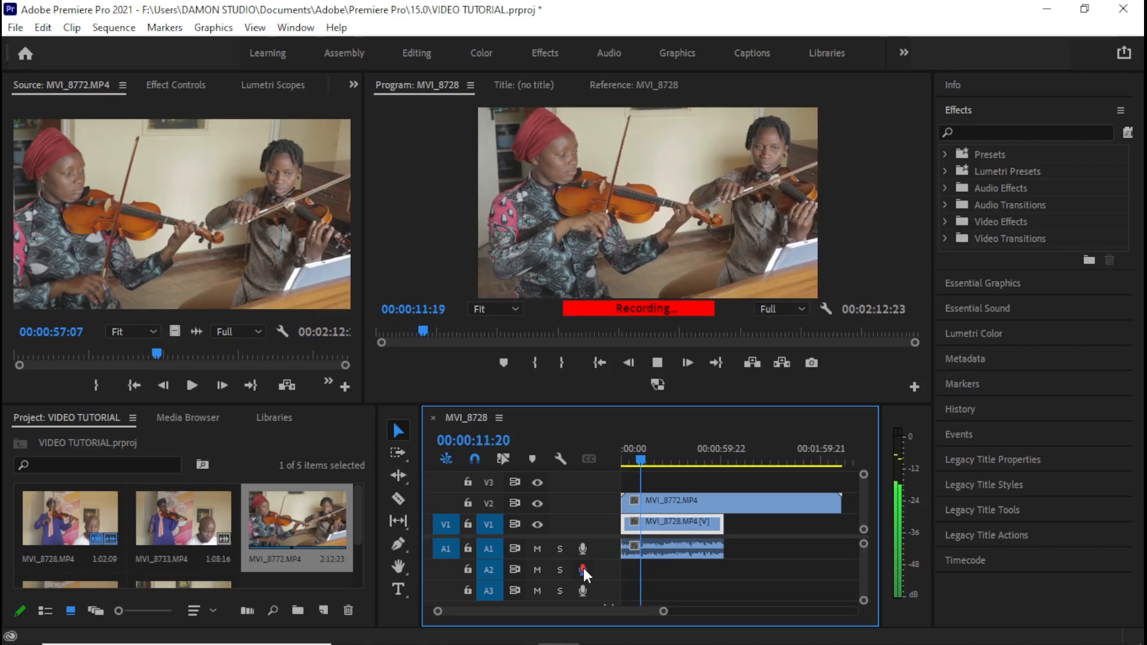
left_click(583, 568)
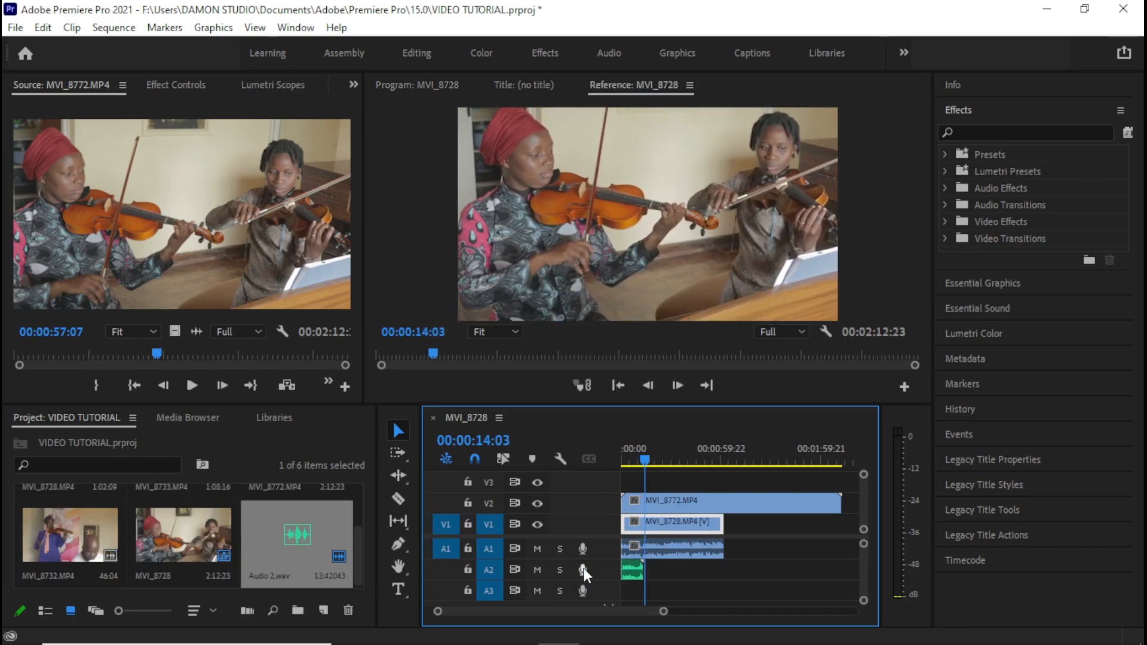
- Play back the first six seconds of the sequence to hear the recorded voice-over on A2
left_click(627, 464)
left_click_drag(627, 457, 583, 454)
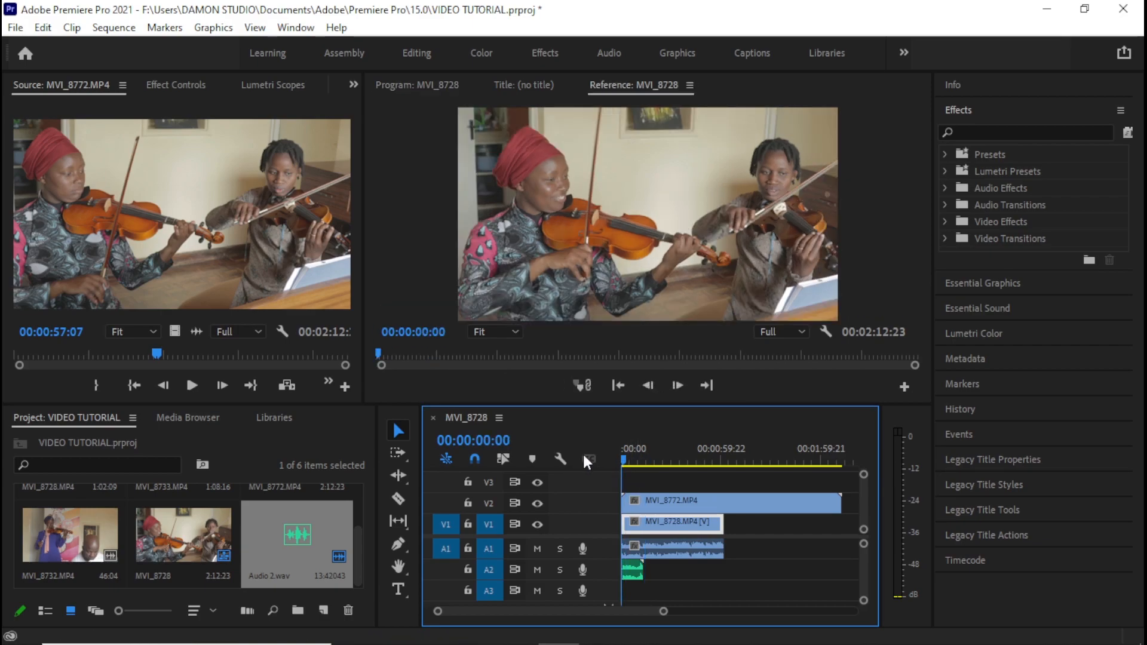
key("space")
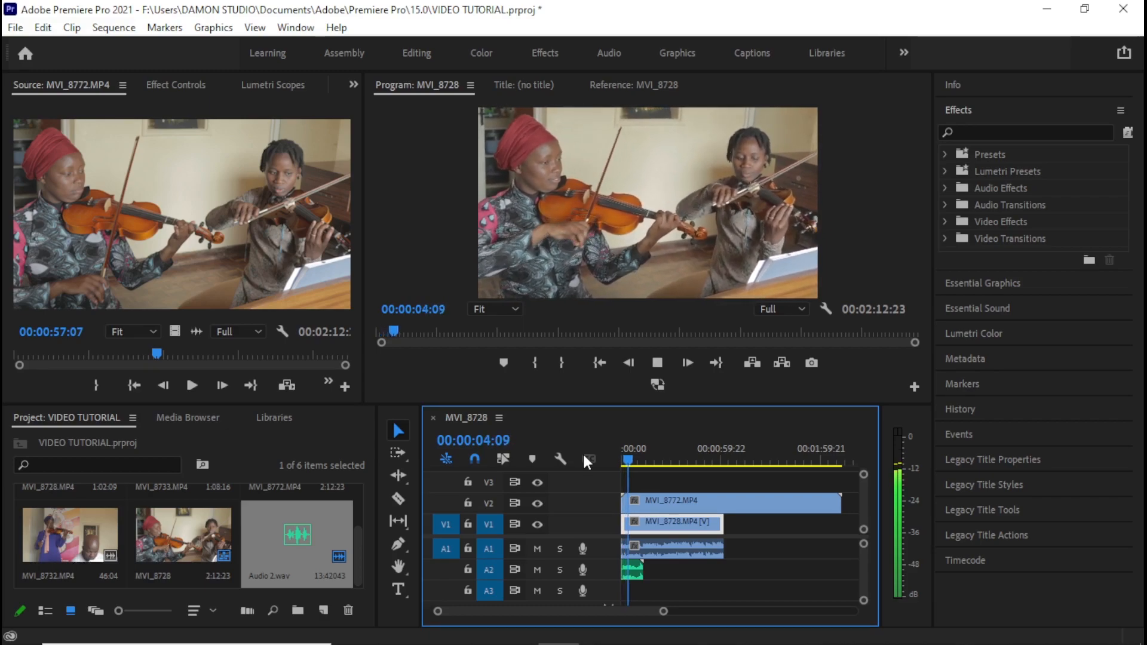
key("space")
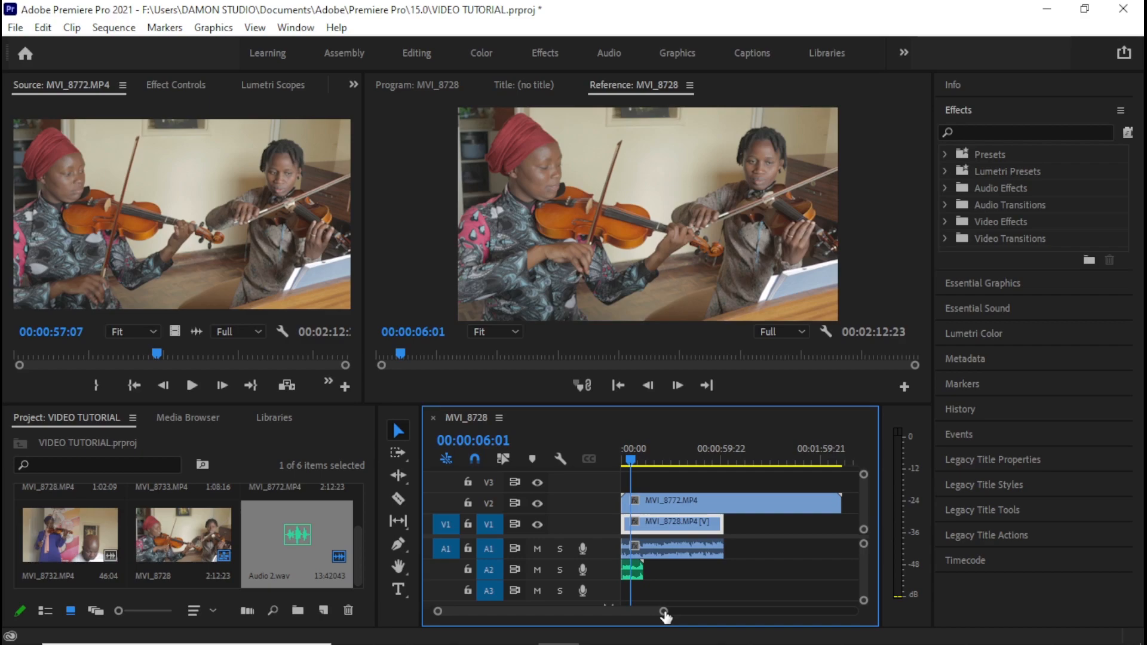
- Zoom the sequence timeline out and back in, and briefly play the sequence around the six-second mark
left_click_drag(663, 613, 842, 618)
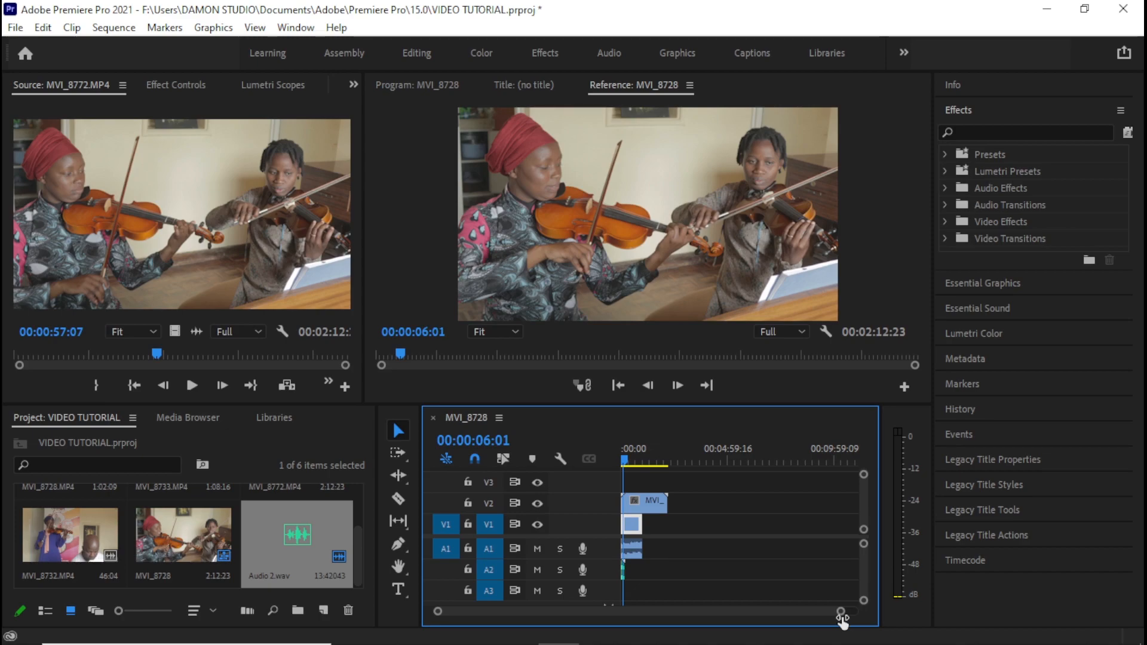
left_click_drag(842, 618, 690, 608)
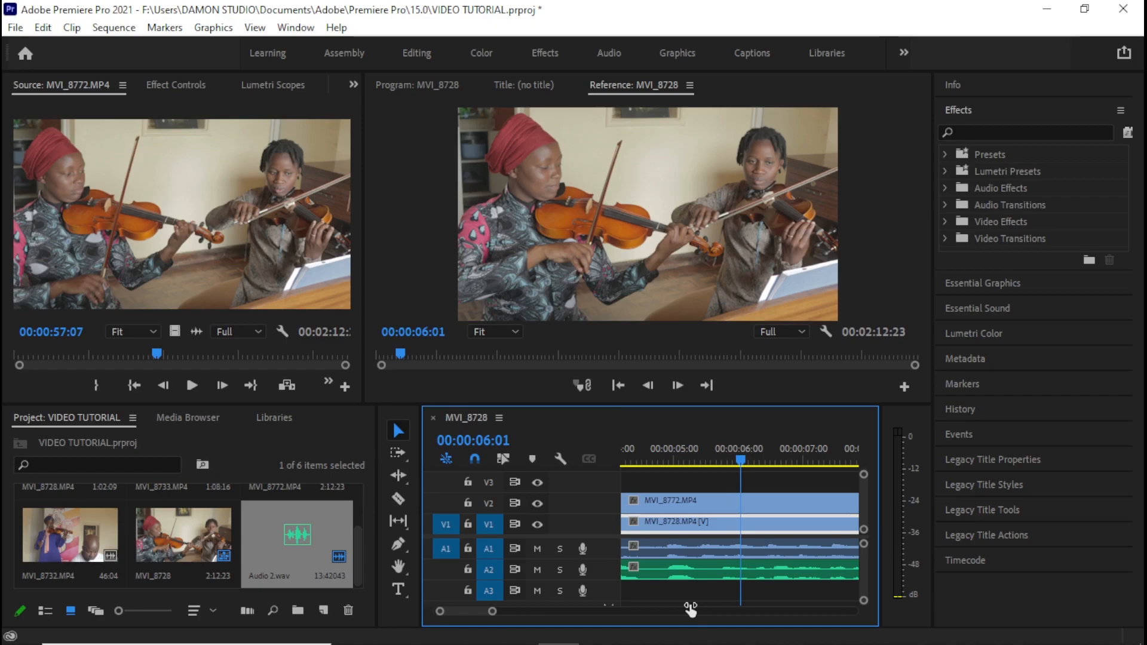
left_click(661, 448)
key("space")
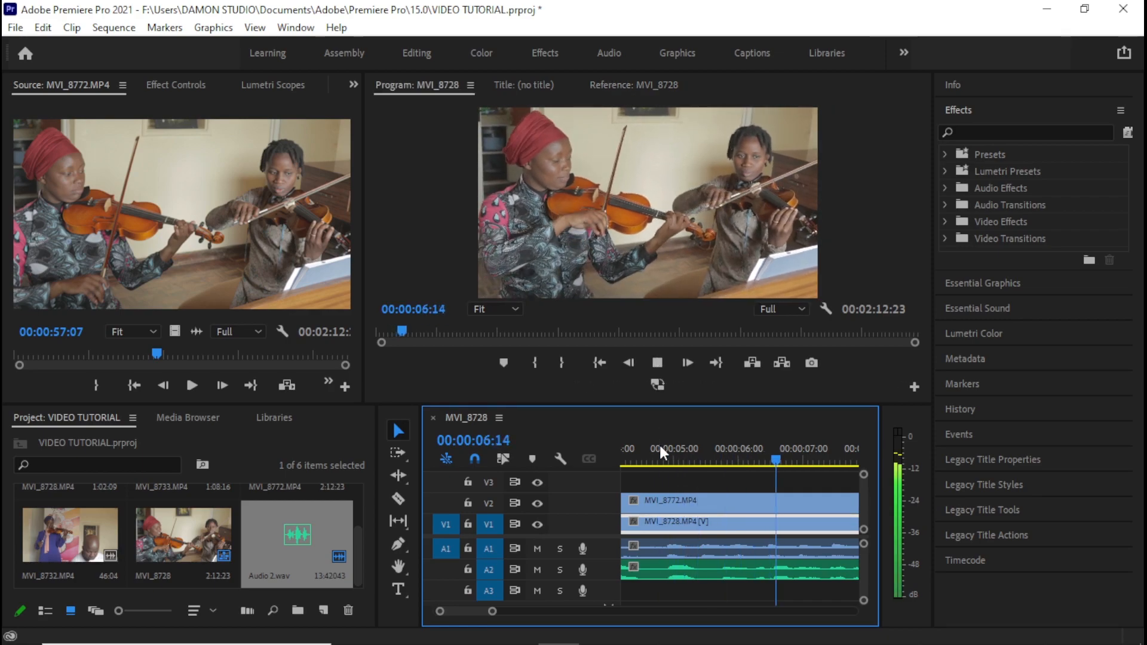
key("space")
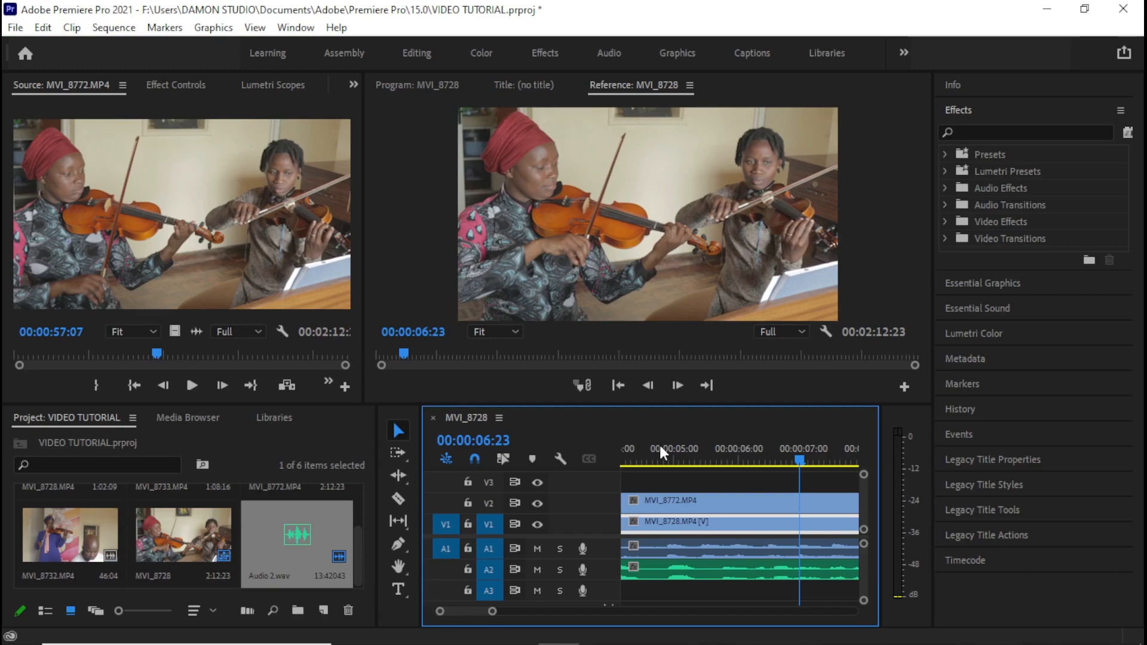
- Fit the whole A2 voice-over clip in the timeline, play briefly up to 00:00:05:13, and return the playhead to 00:00:04:13
left_click_drag(492, 612, 538, 611)
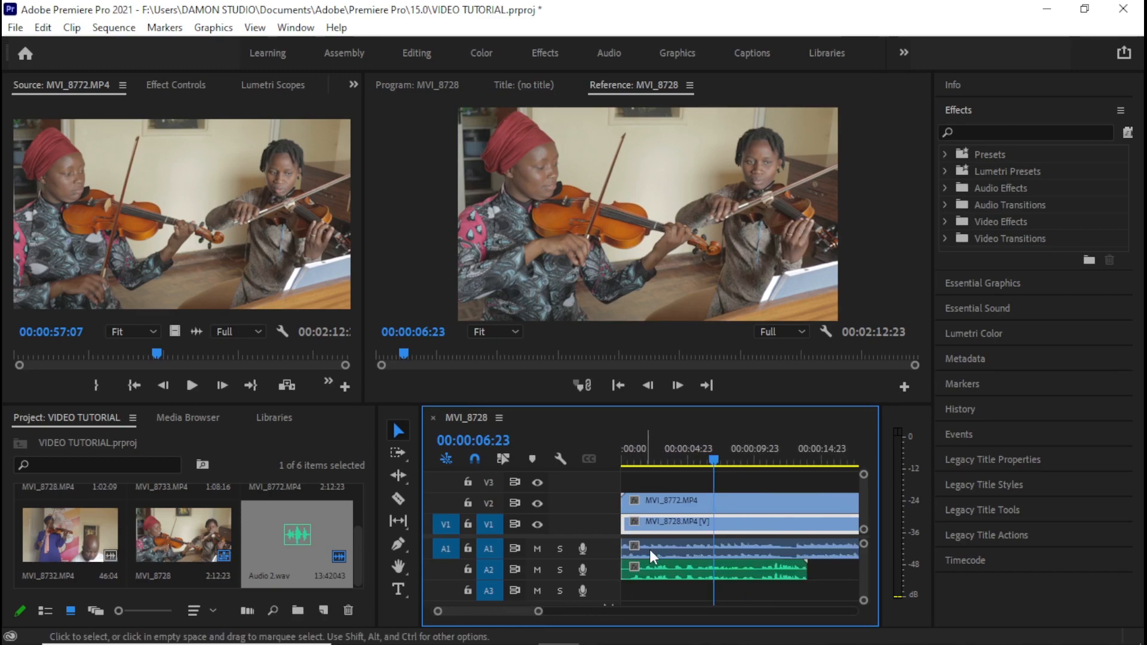
left_click(668, 449)
key("space")
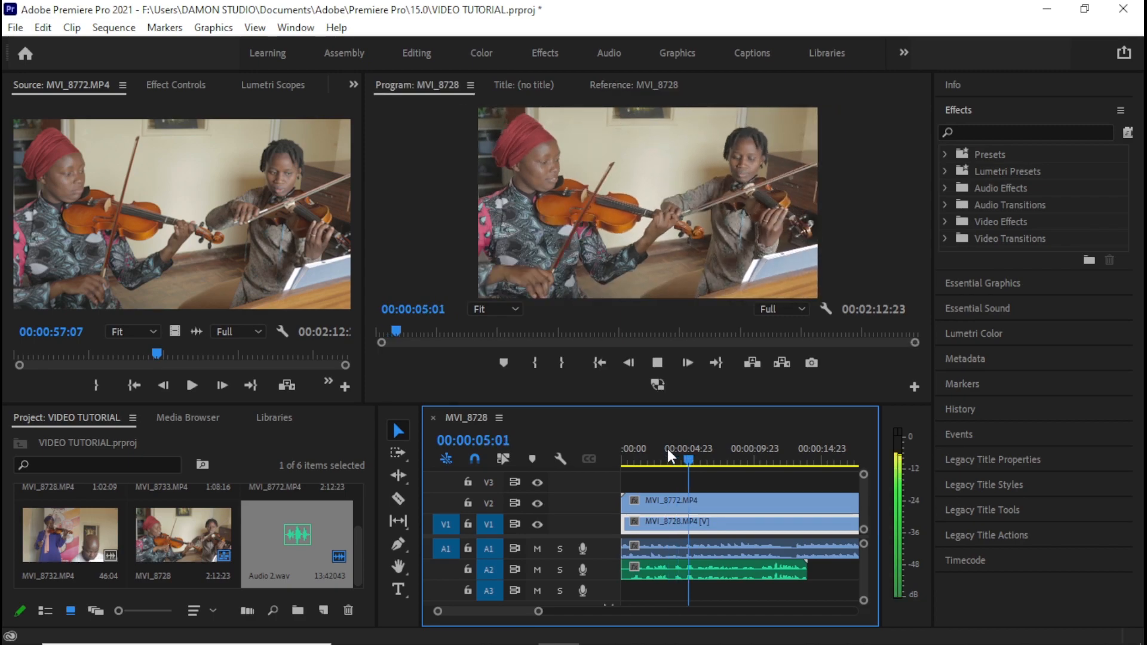
left_click(693, 455)
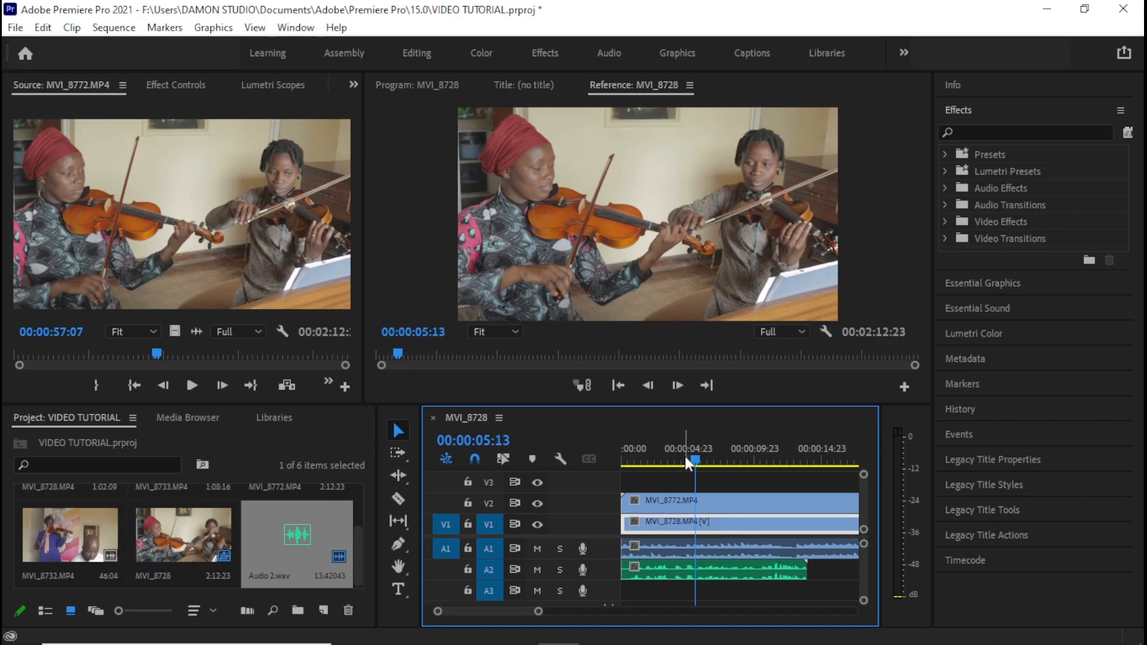
left_click(683, 455)
mouse_move(529, 642)
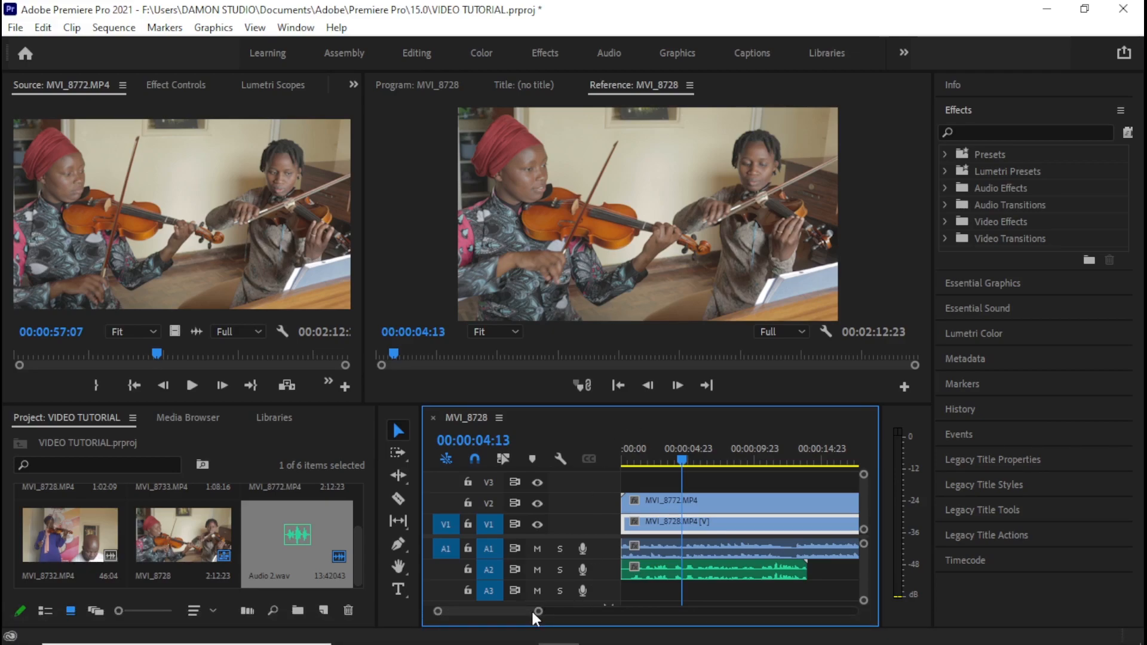
- Play the sequence briefly from 00:00:04:13, return the playhead to 00:00:04:16 and adjust the timeline zoom to show the full voice-over
left_click_drag(532, 611, 509, 609)
key("space")
key("space")
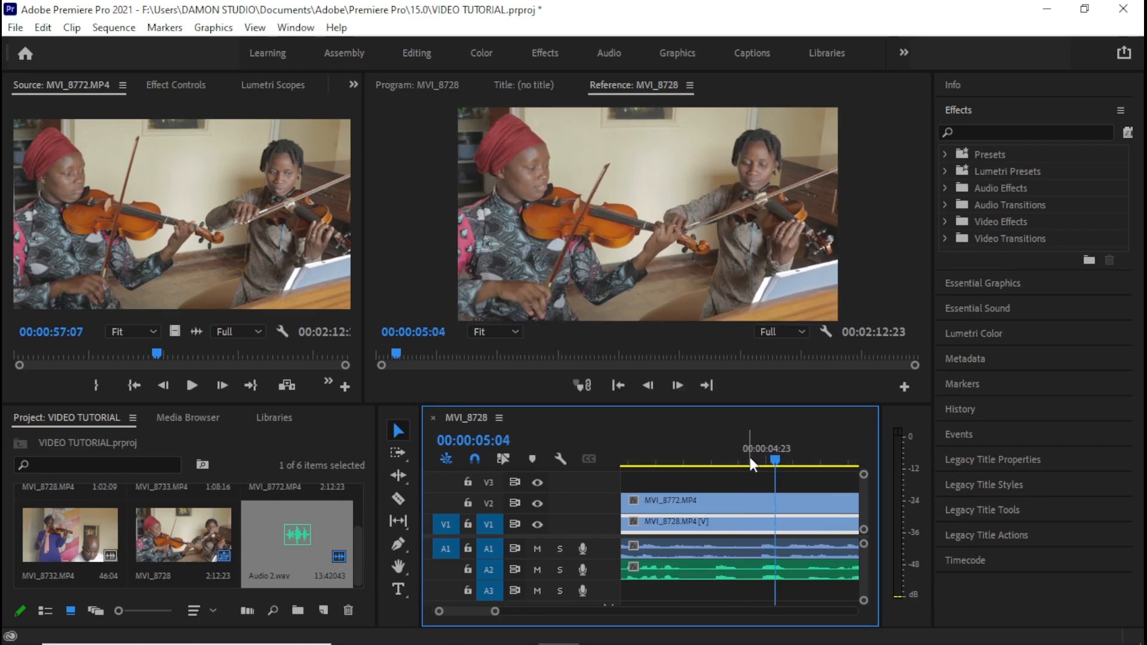
left_click(748, 457)
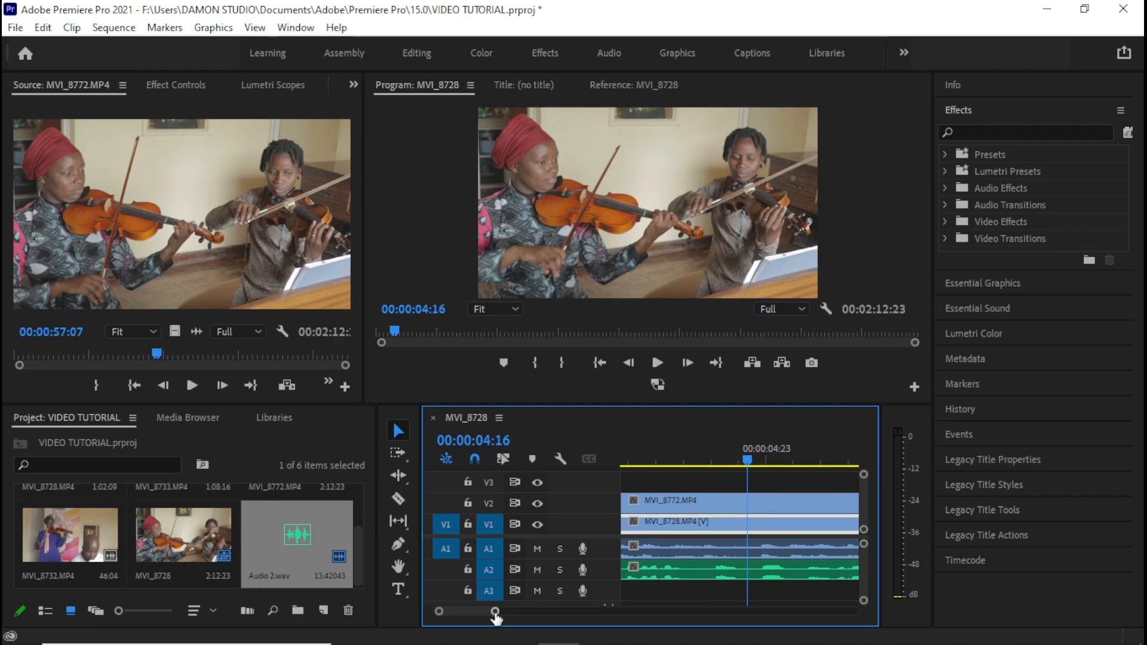
left_click_drag(495, 613, 644, 615)
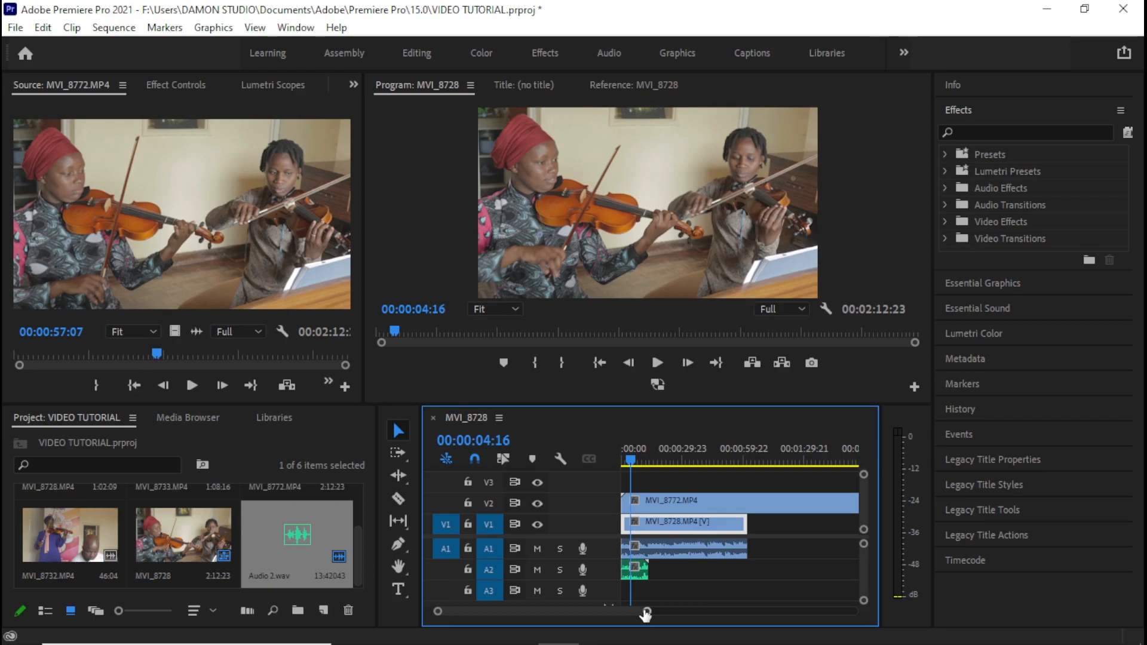
left_click_drag(646, 613, 743, 623)
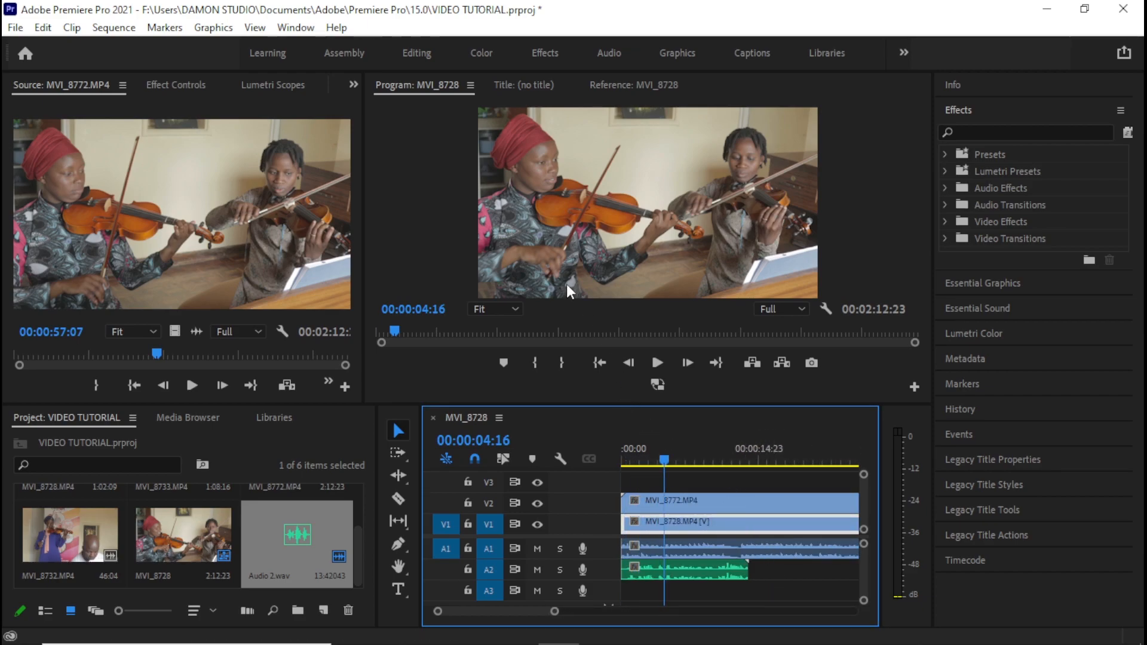
- Play the sequence for about a second and zoom in the time rulers of the Source and Reference monitors
left_click(138, 186)
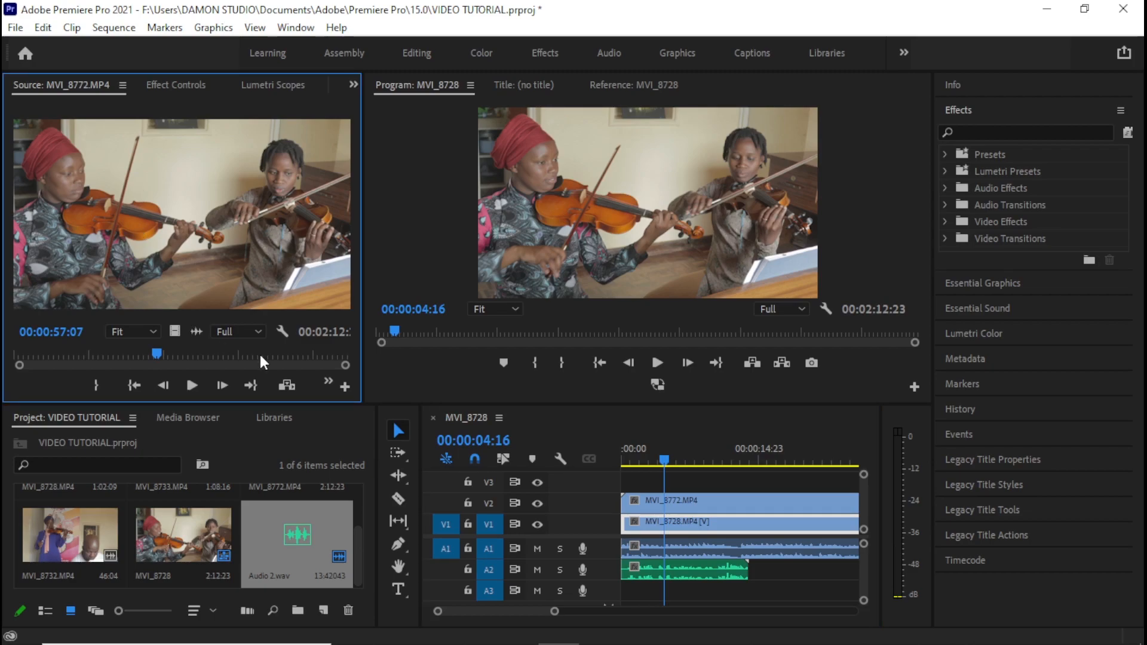
left_click_drag(344, 365, 219, 373)
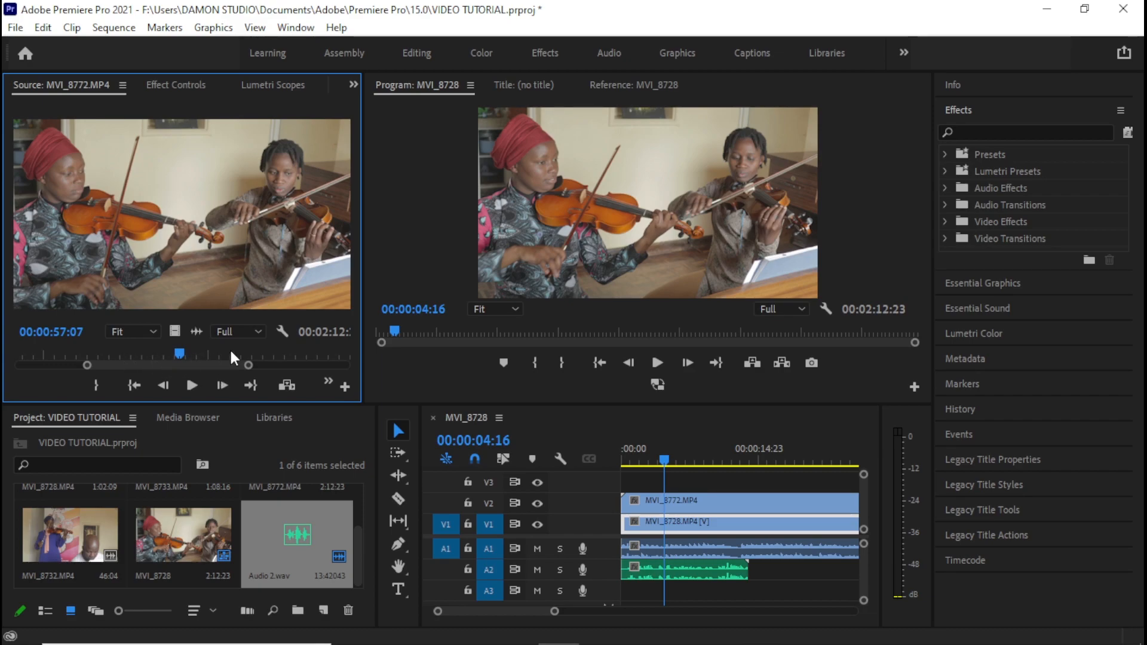
left_click(607, 215)
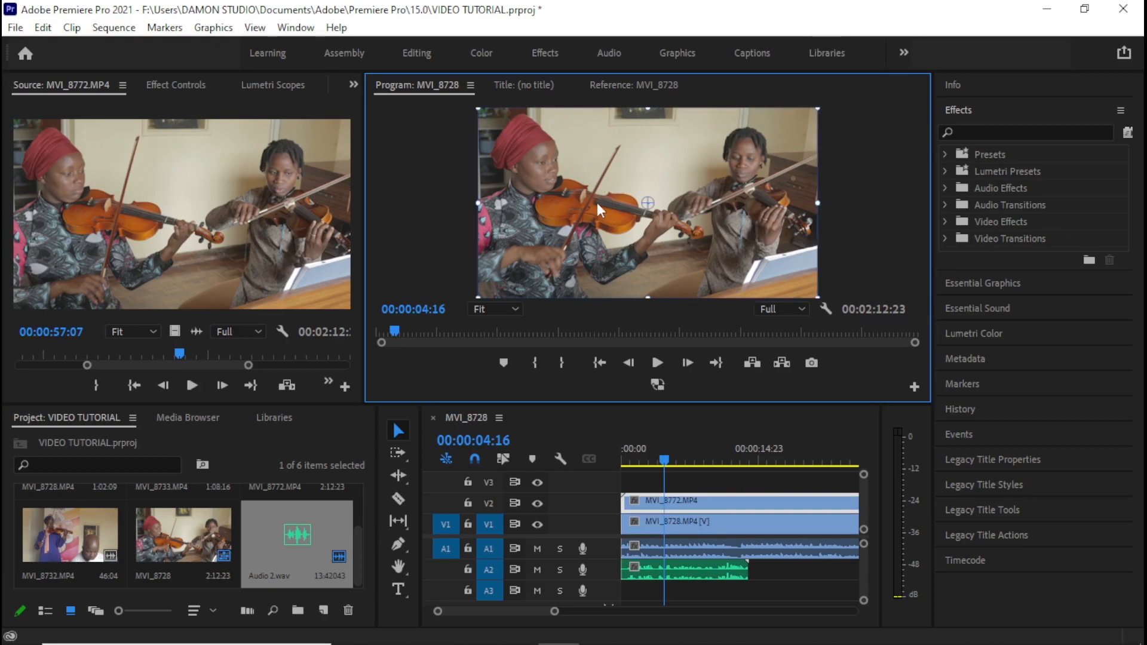
key("space")
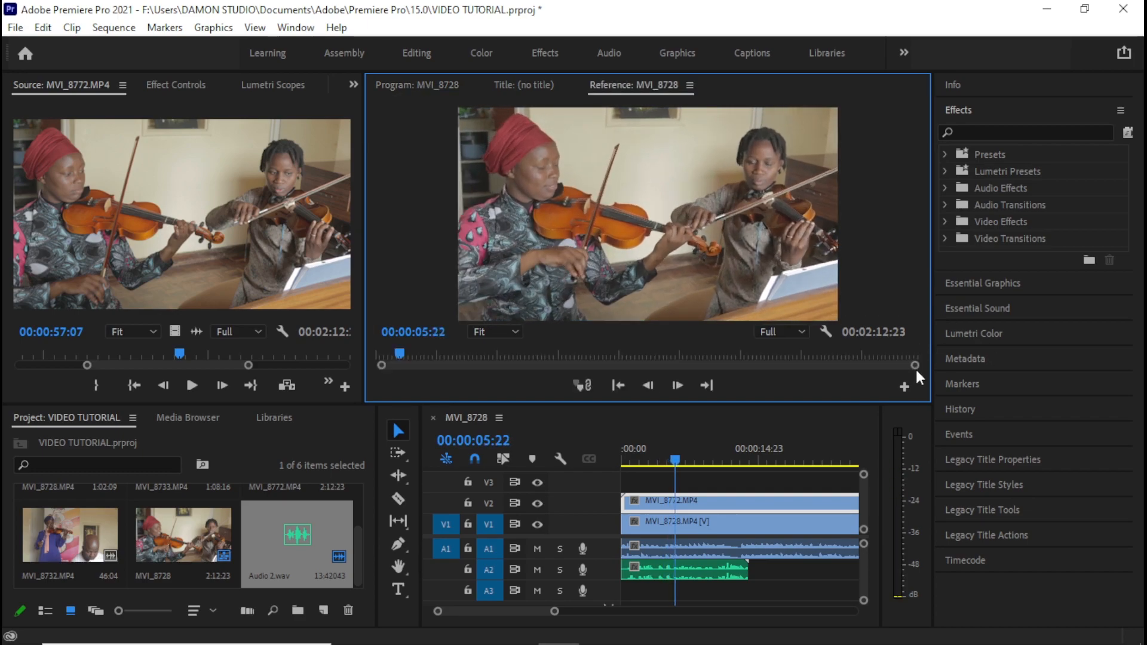
left_click_drag(909, 366, 605, 365)
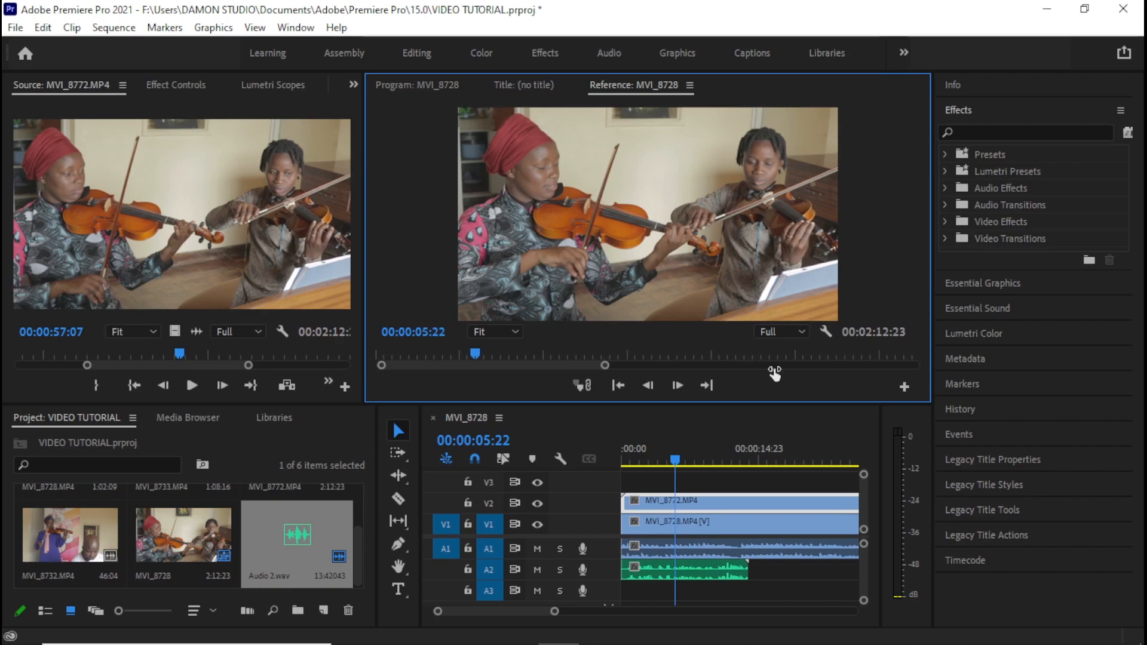
- Move the playhead to 00:00:11:10 and select the V1 video clip followed by the A1 audio clip
left_click(569, 355)
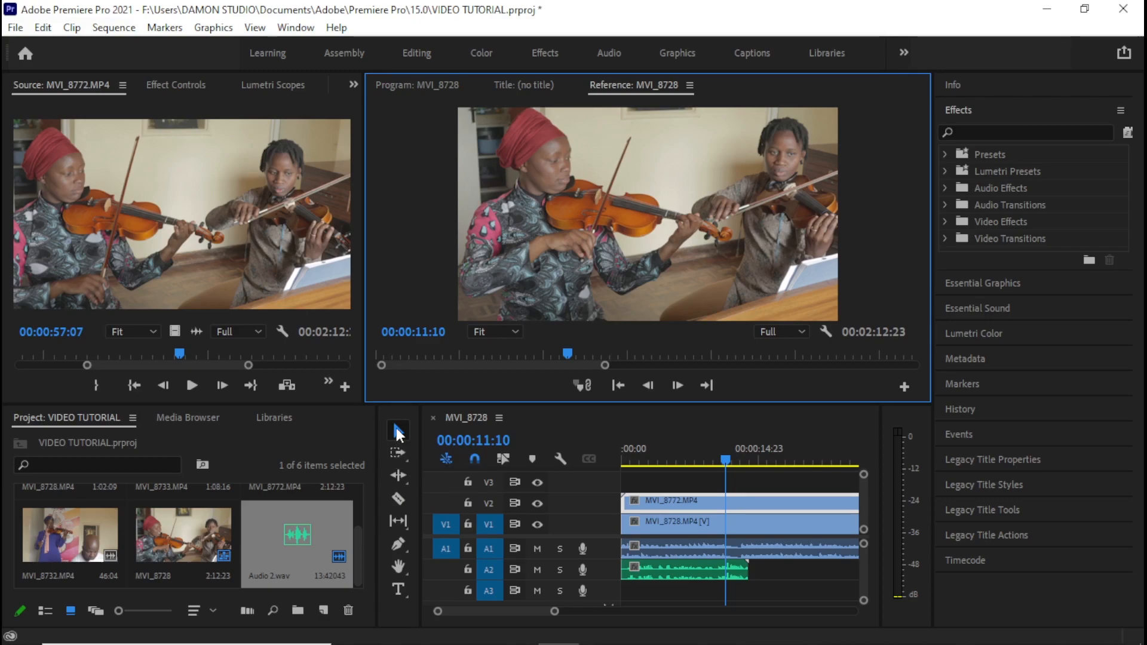
left_click(661, 518)
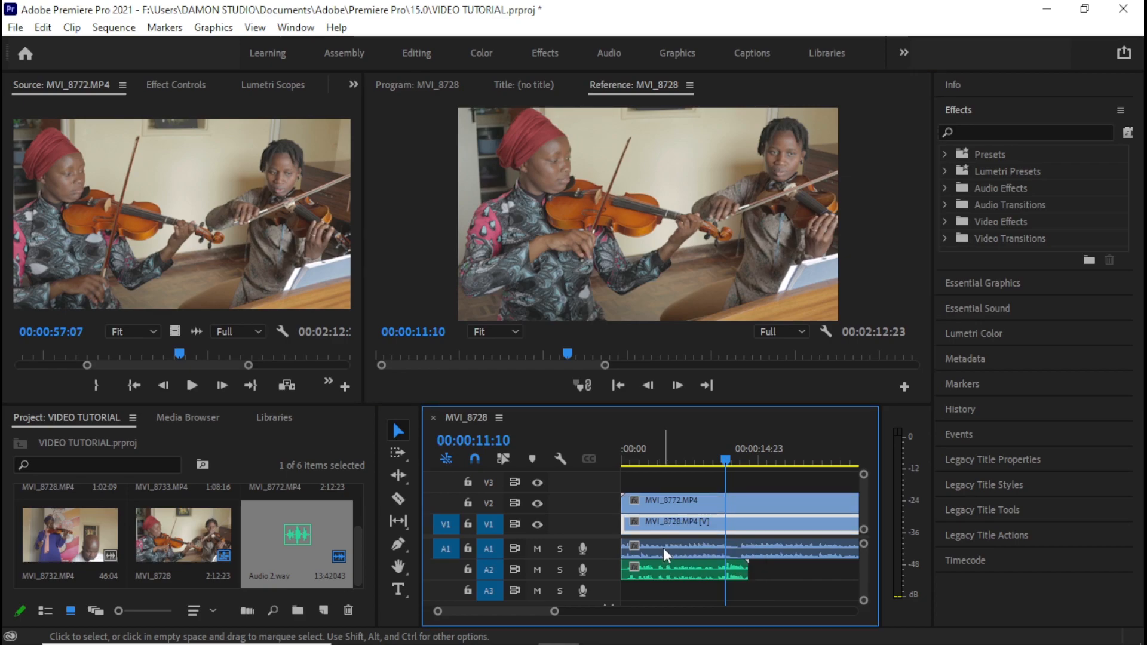
left_click(662, 547)
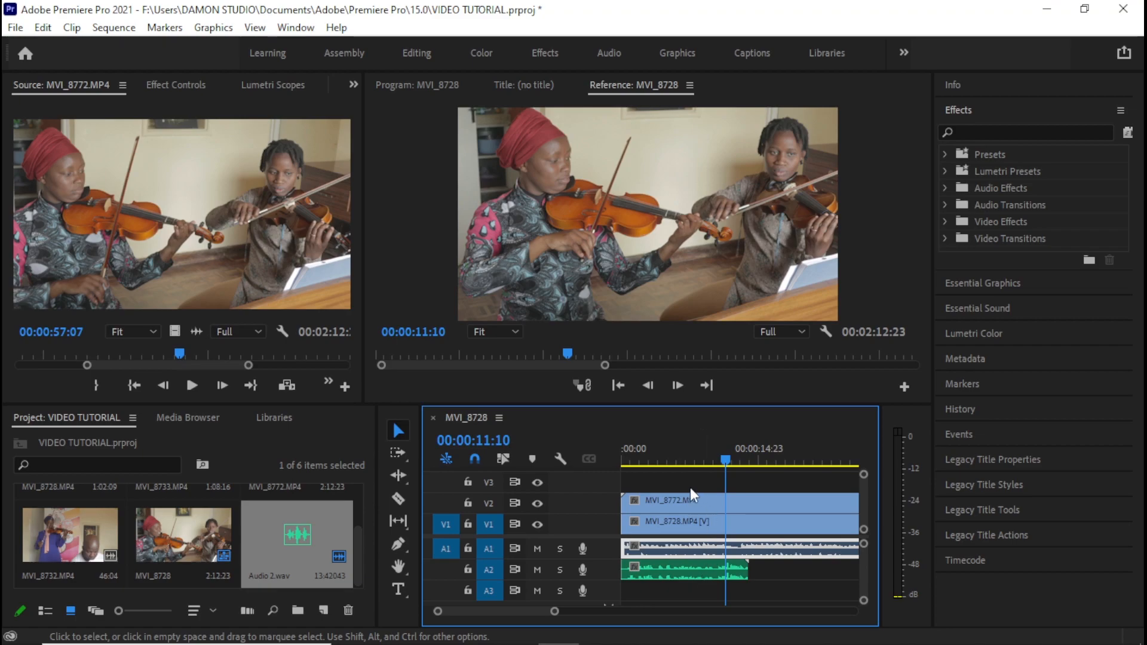
- Split MVI_8772.MP4 on V2 with the Razor tool at 00:00:11:10 and about 12 seconds further on, and return to the Selection tool
left_click(397, 497)
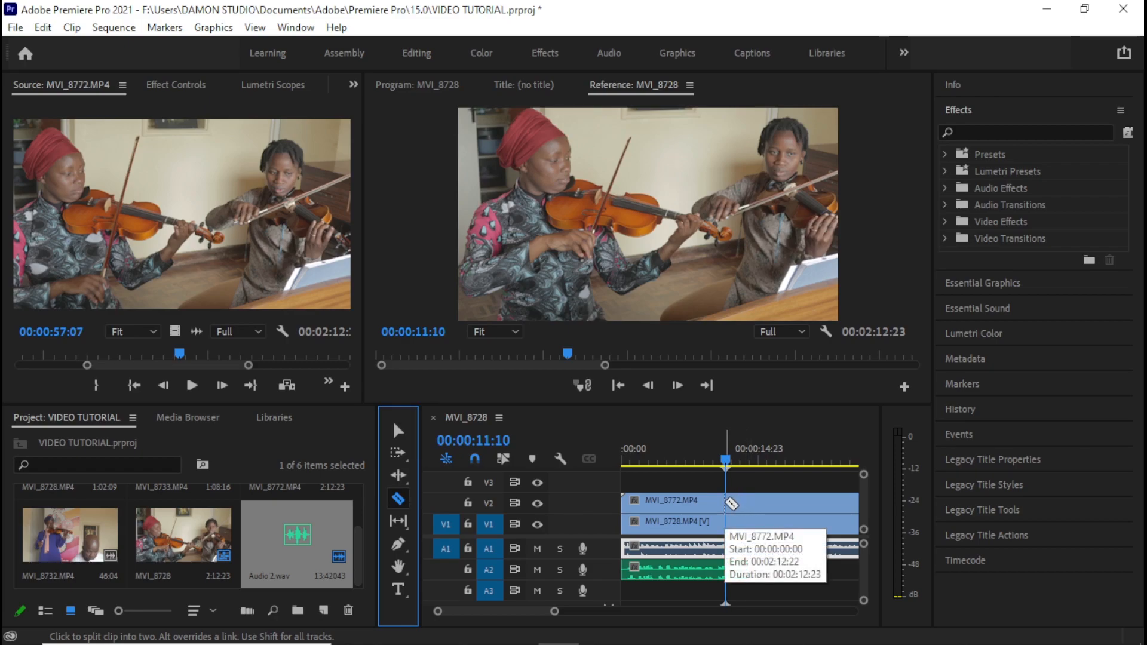
left_click(728, 503)
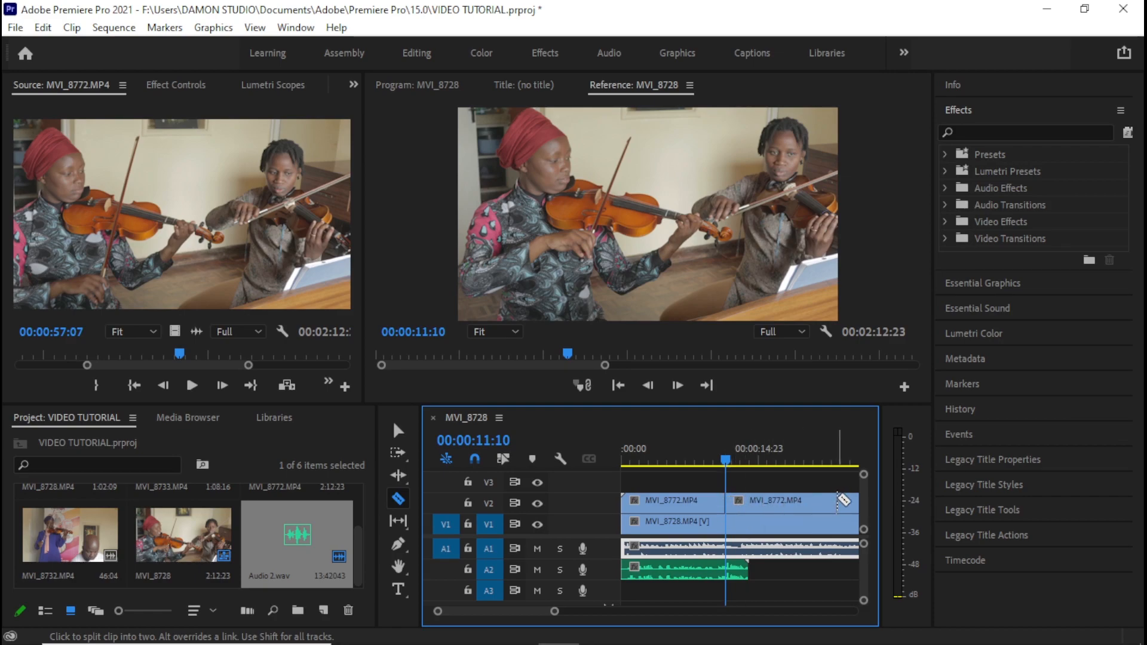
left_click(839, 500)
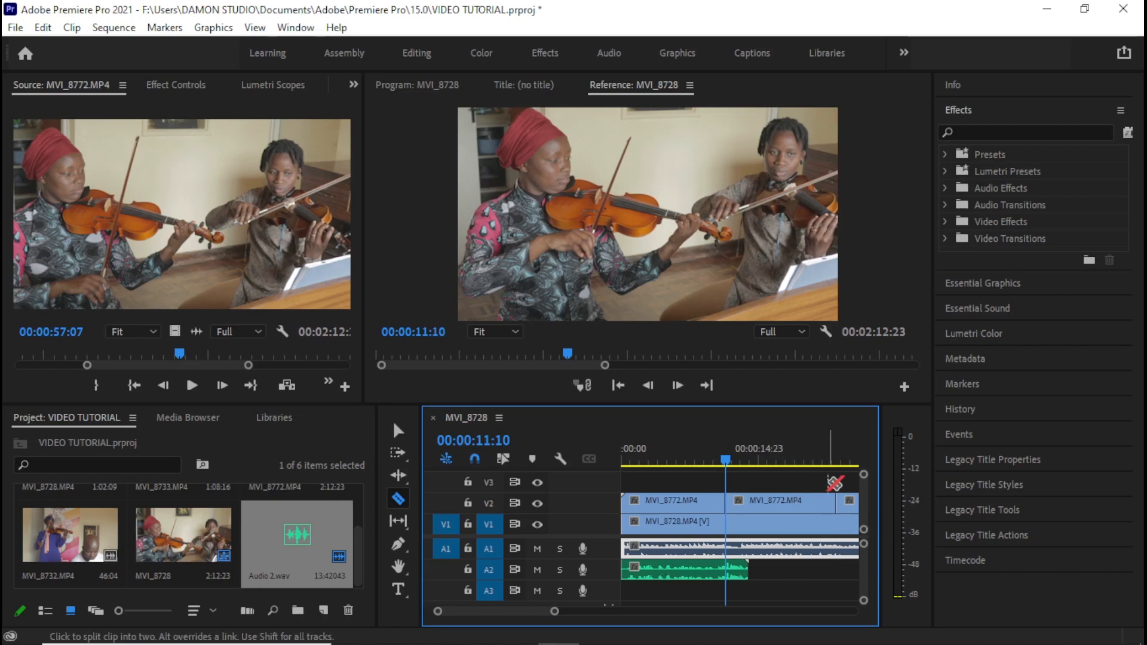
key("v")
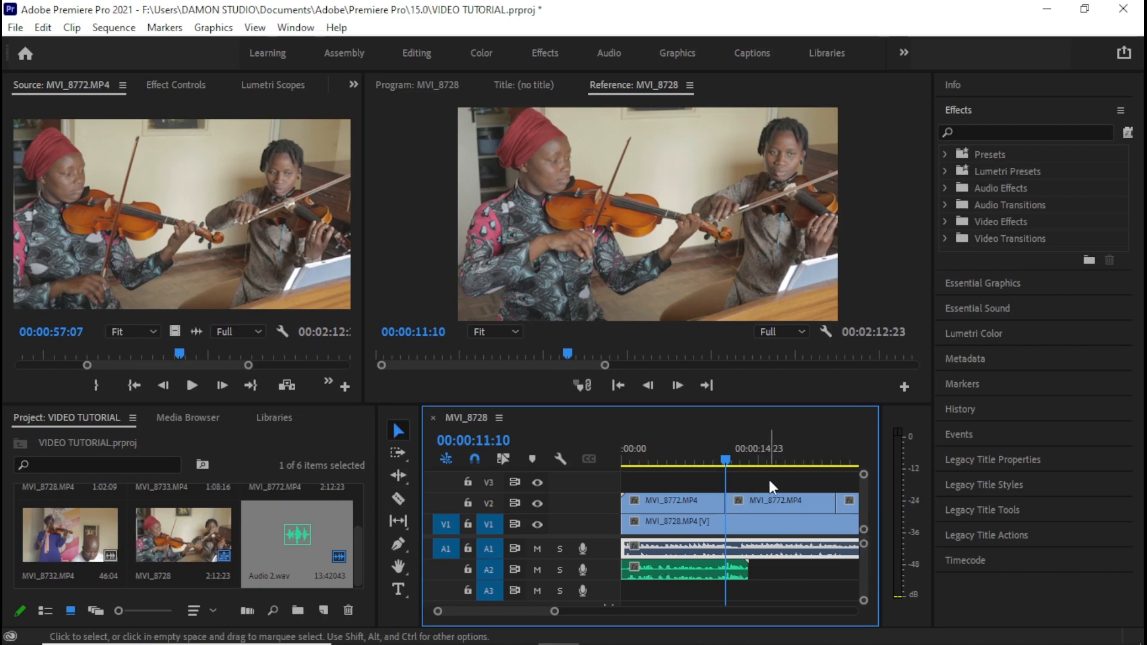
key("c")
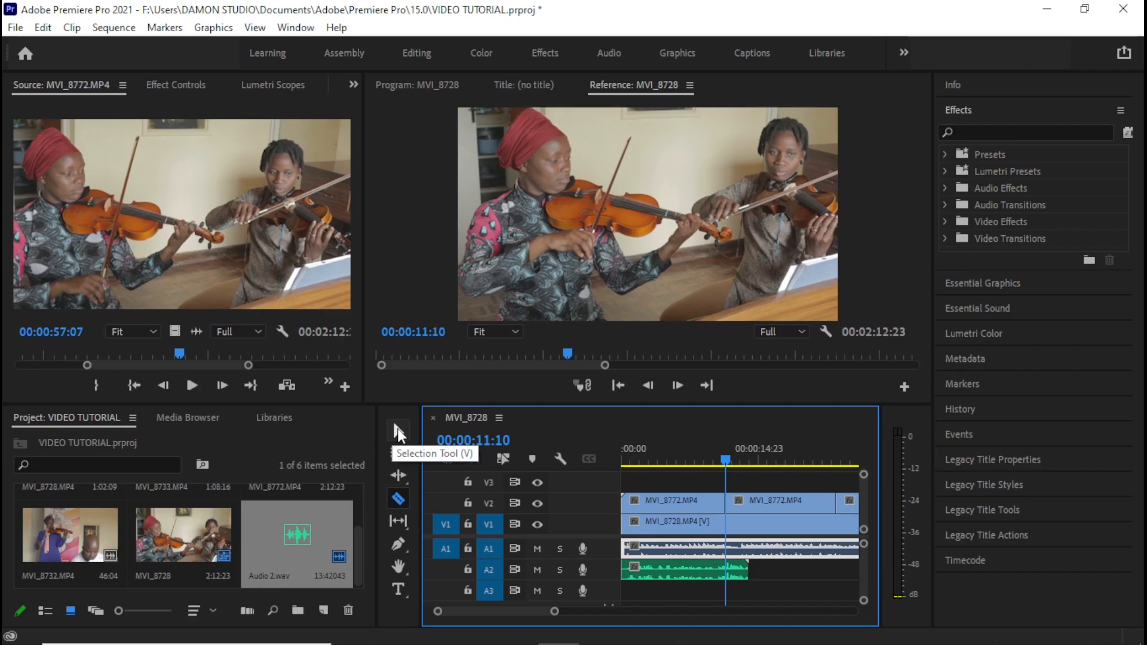
left_click(396, 428)
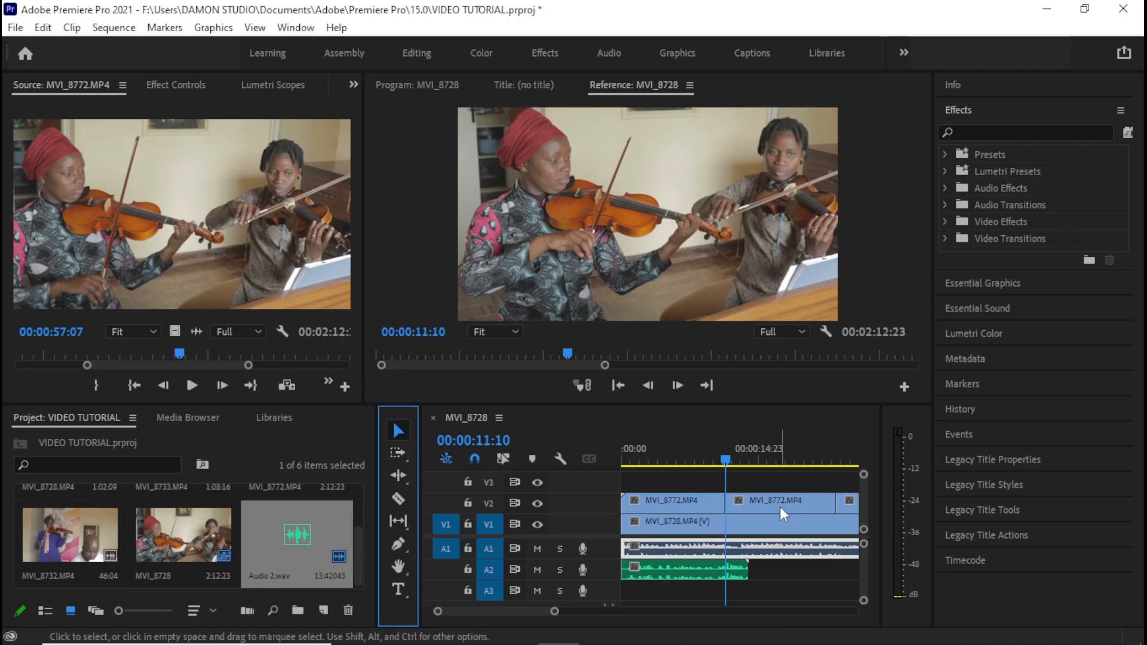
- Save the project and delete the middle piece of MVI_8772.MP4 on V2, leaving a gap
key("ctrl+s")
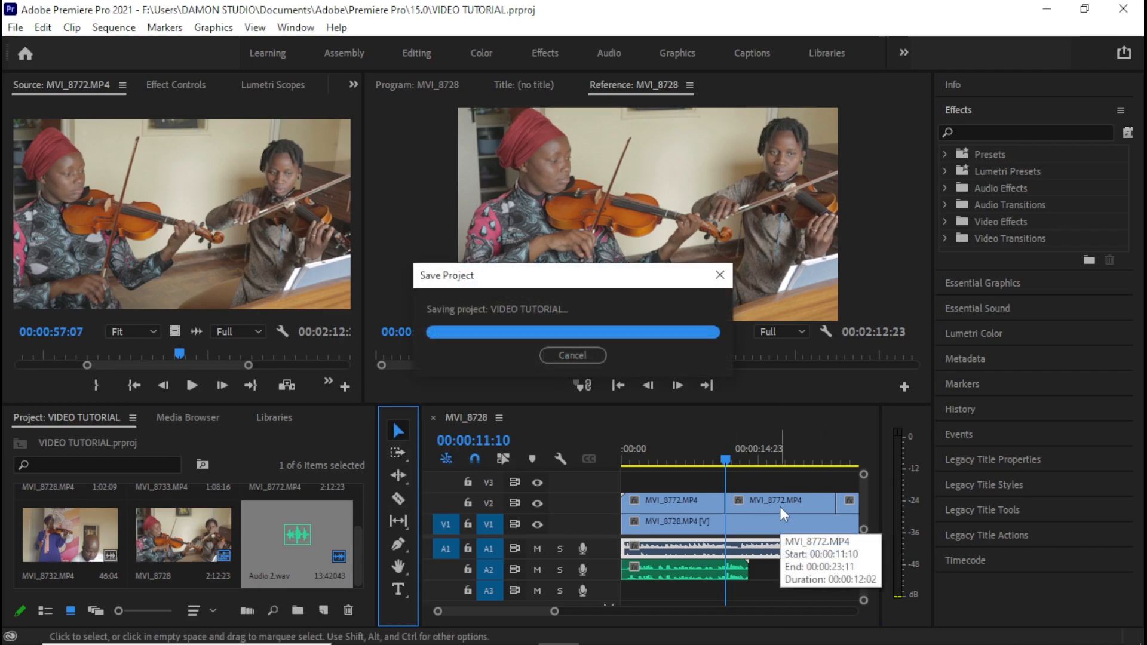
left_click(780, 507)
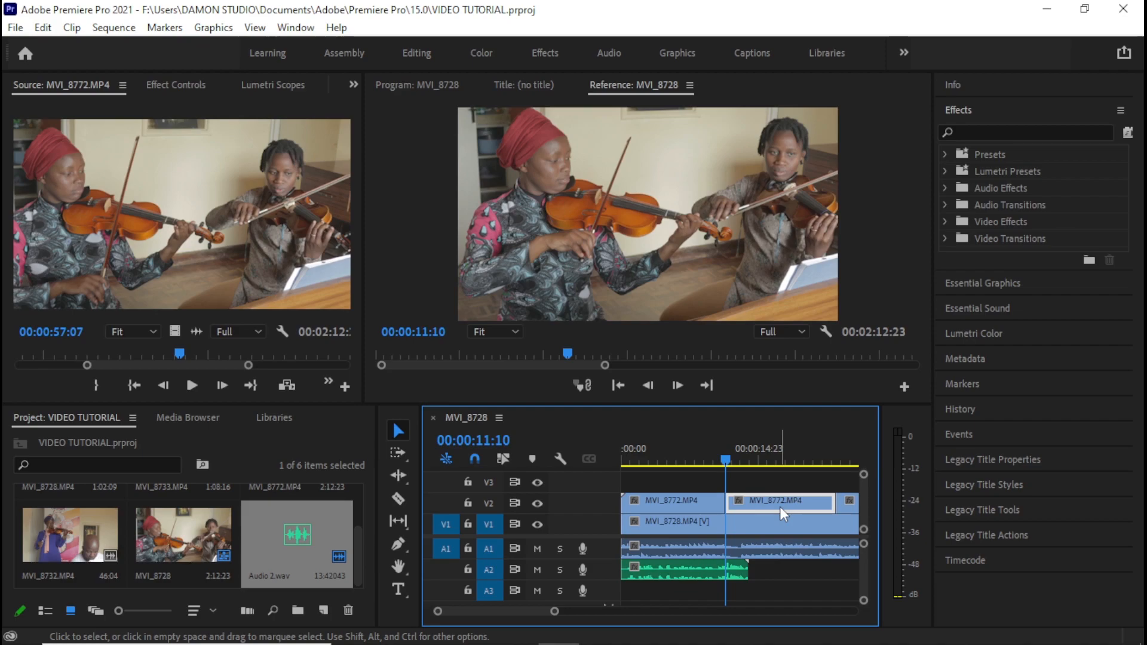
key("Delete")
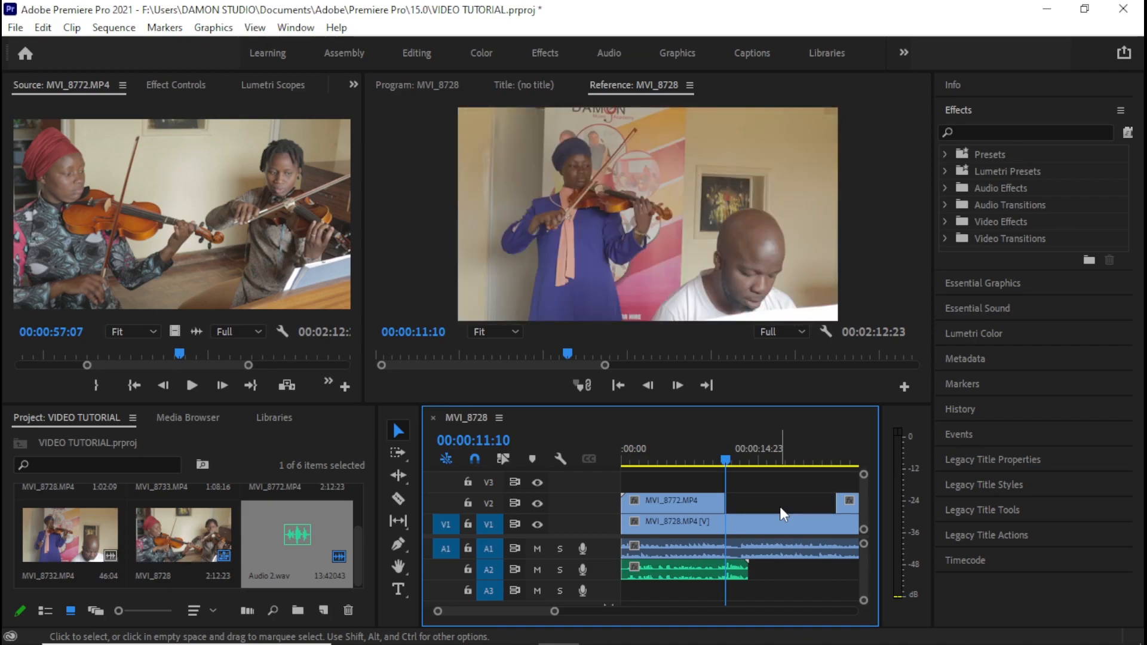
- Add the title text "violin" to the upper middle of the picture at 00:00:03:22 with the Type tool
left_click(657, 460)
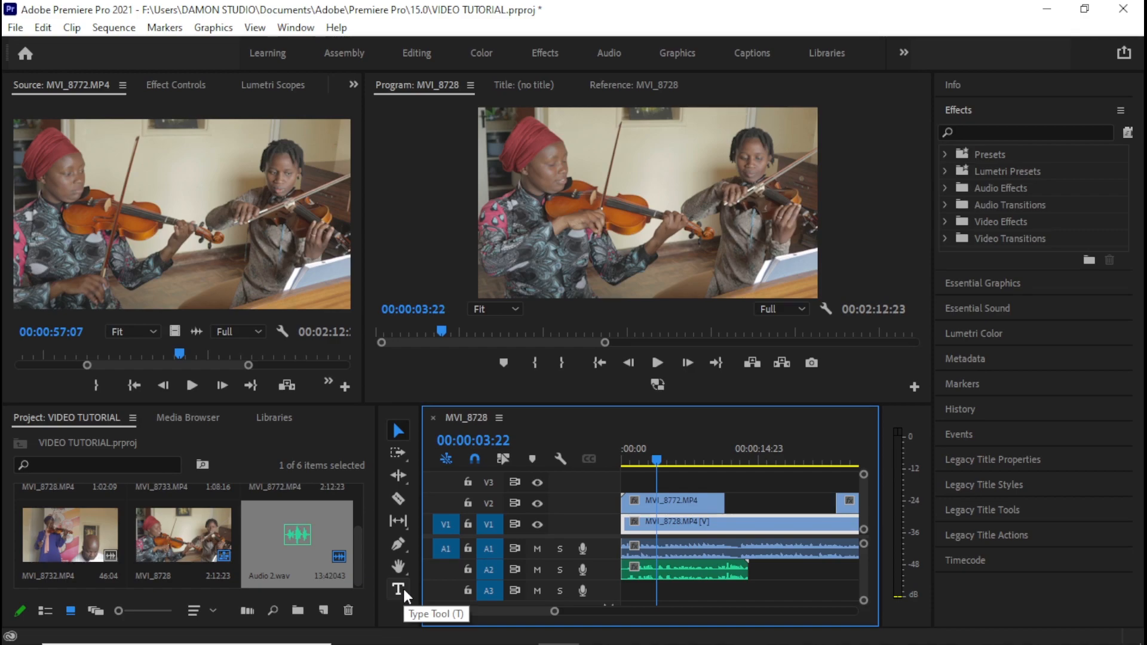
left_click(400, 589)
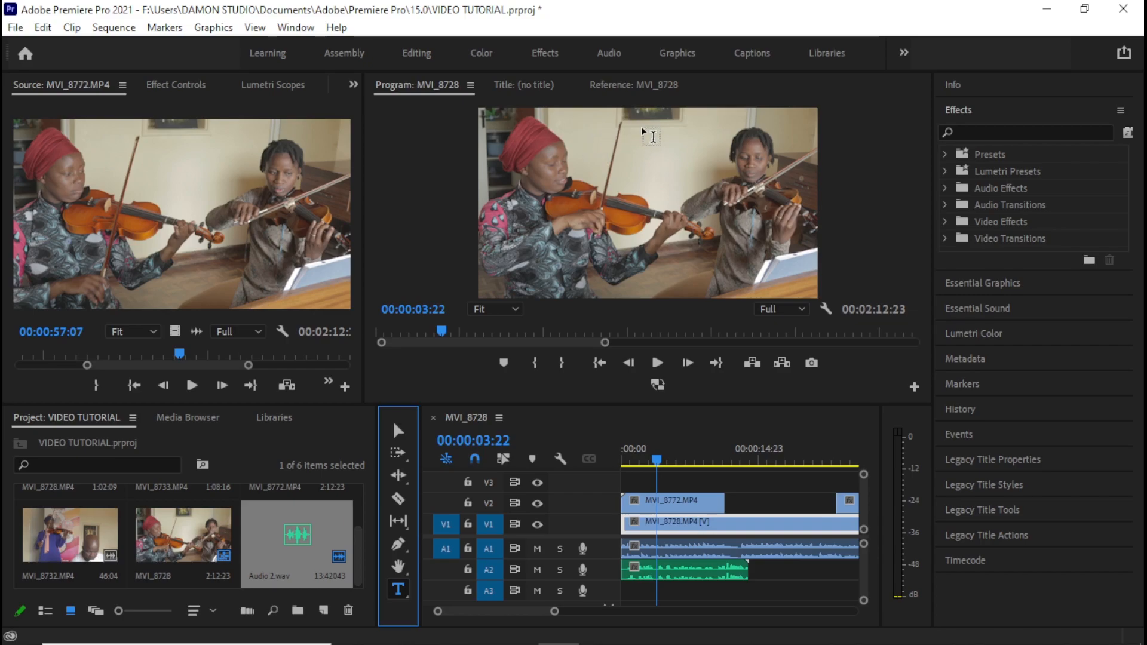
left_click(625, 156)
left_click(624, 156)
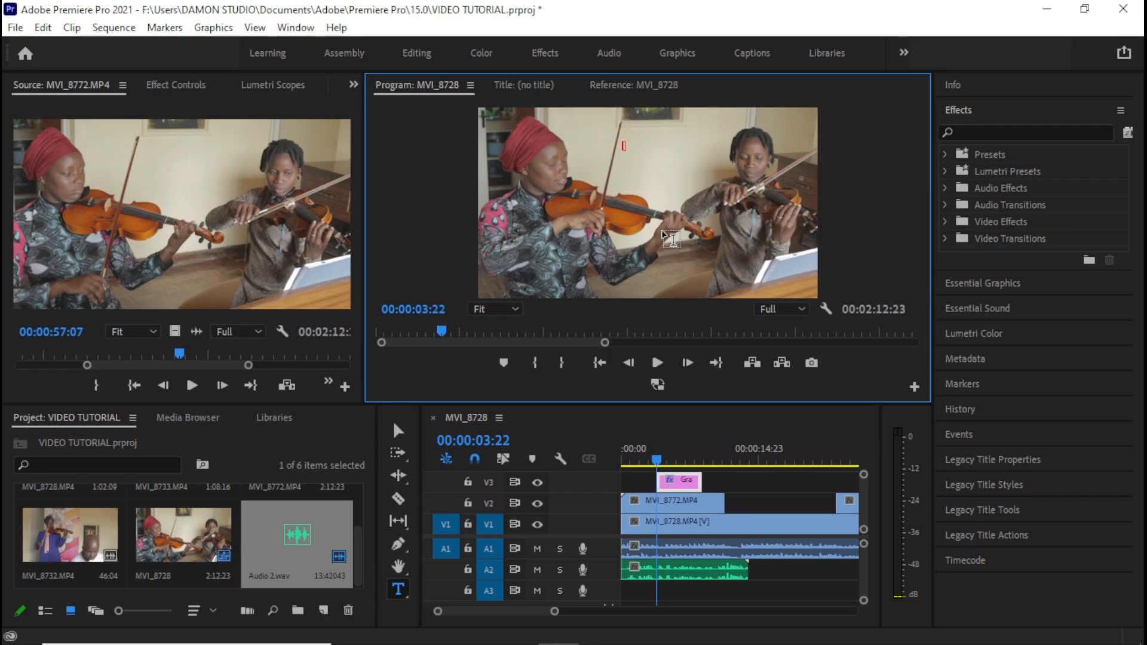
type("vio")
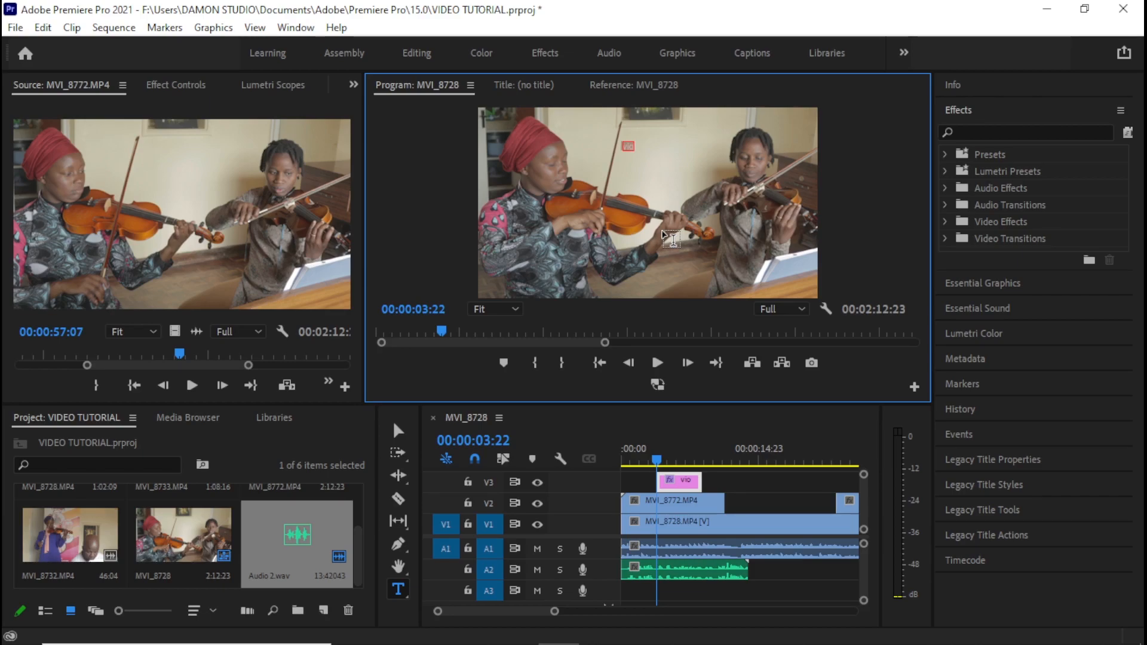
type("lin")
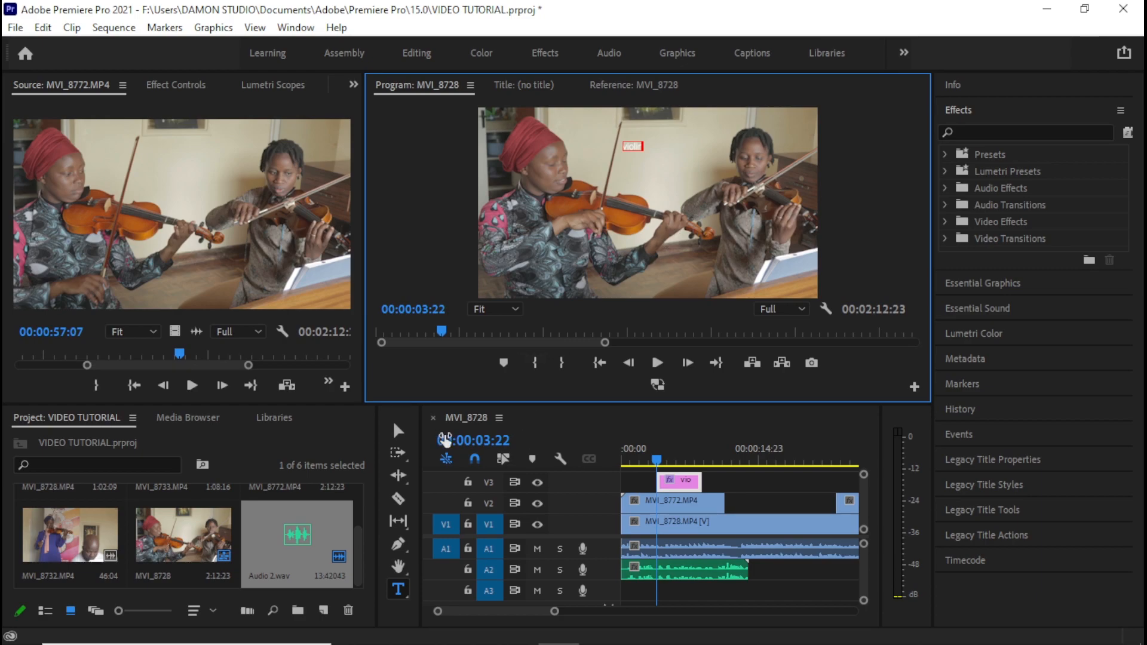
left_click(398, 430)
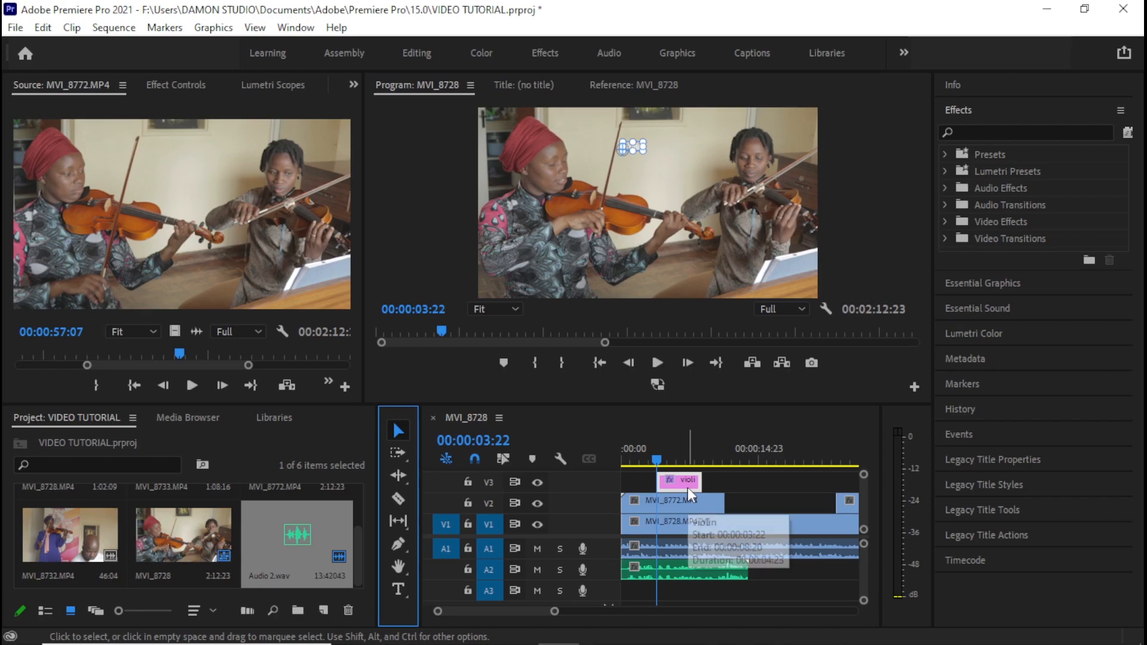
- Play the sequence from 00:00:00:22 to preview the "violin" title over the picture
left_click(647, 457)
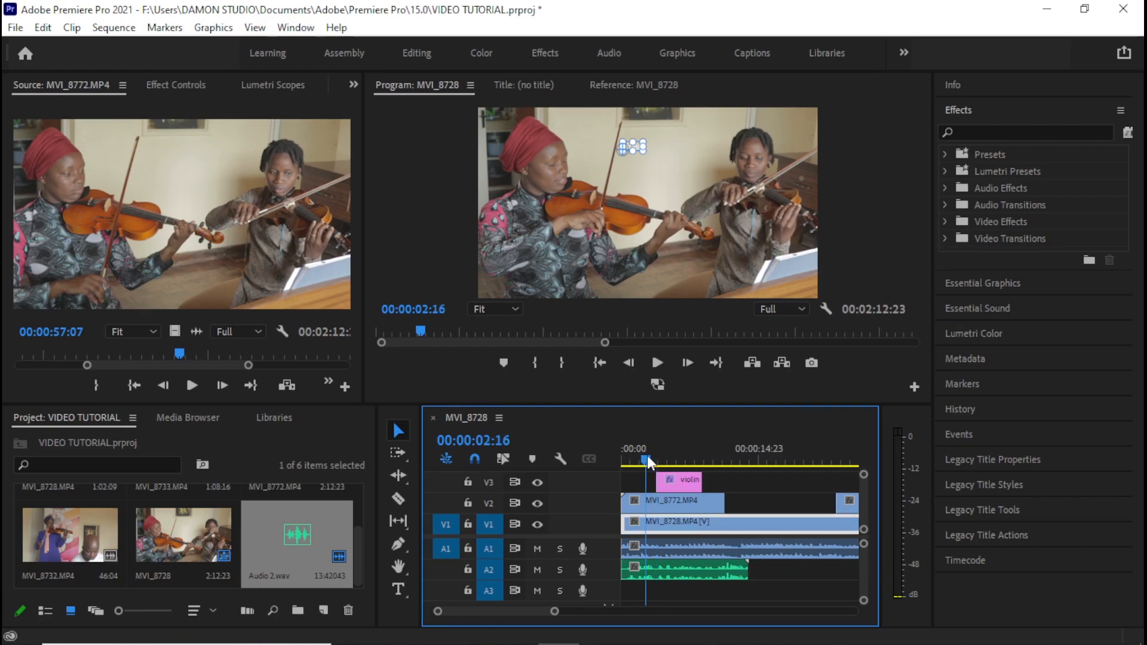
left_click(630, 460)
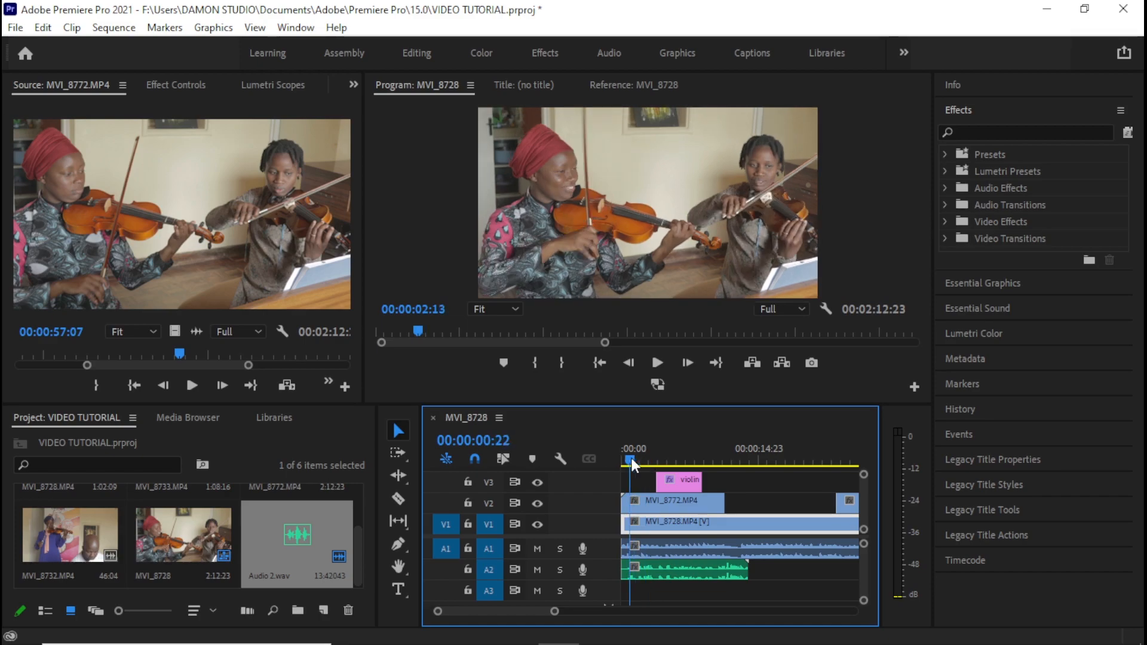
key("space")
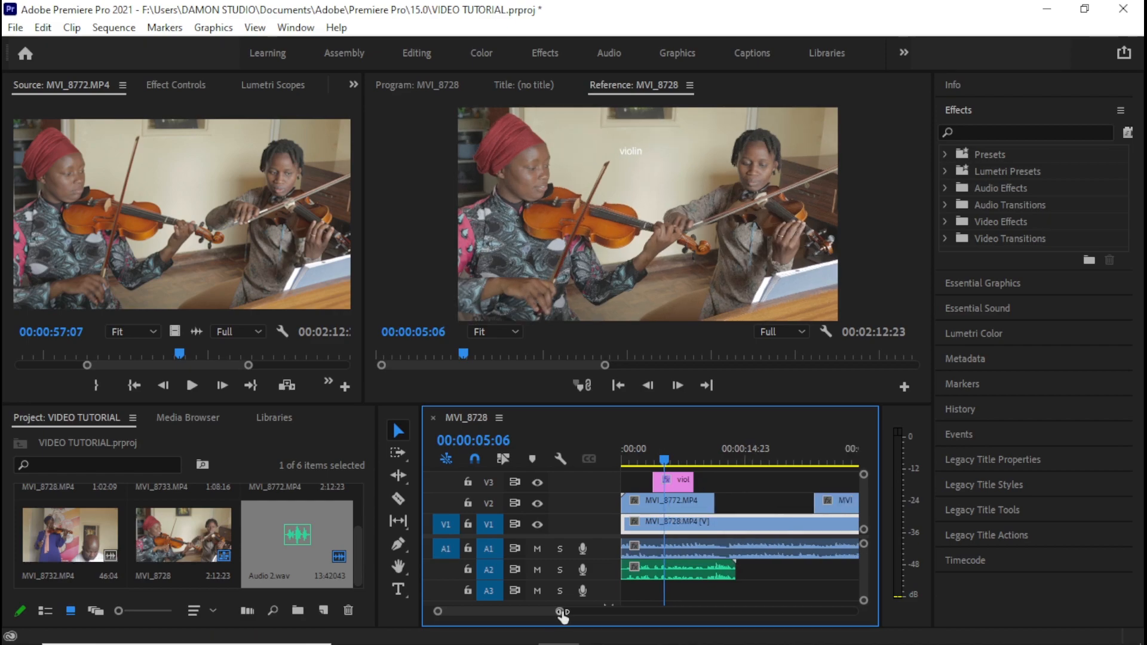
- Extend the end of the "violin" title on V3 to the end of the last MVI_8772.MP4 piece on V2
left_click_drag(554, 611, 613, 611)
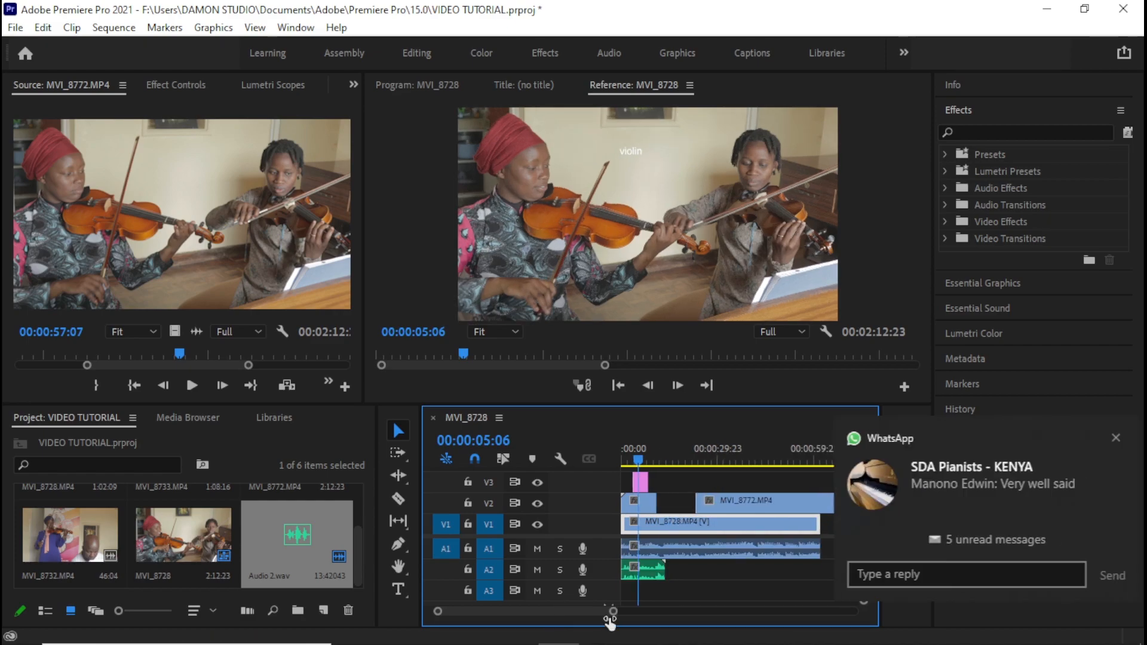
left_click(642, 485)
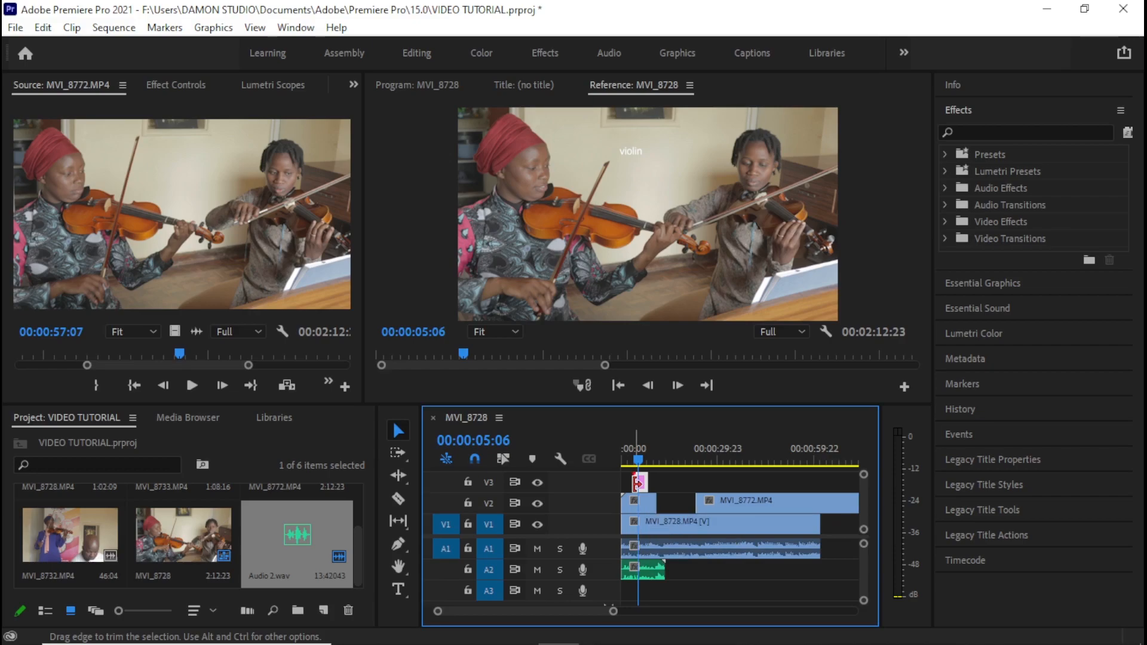
left_click_drag(613, 612, 673, 611)
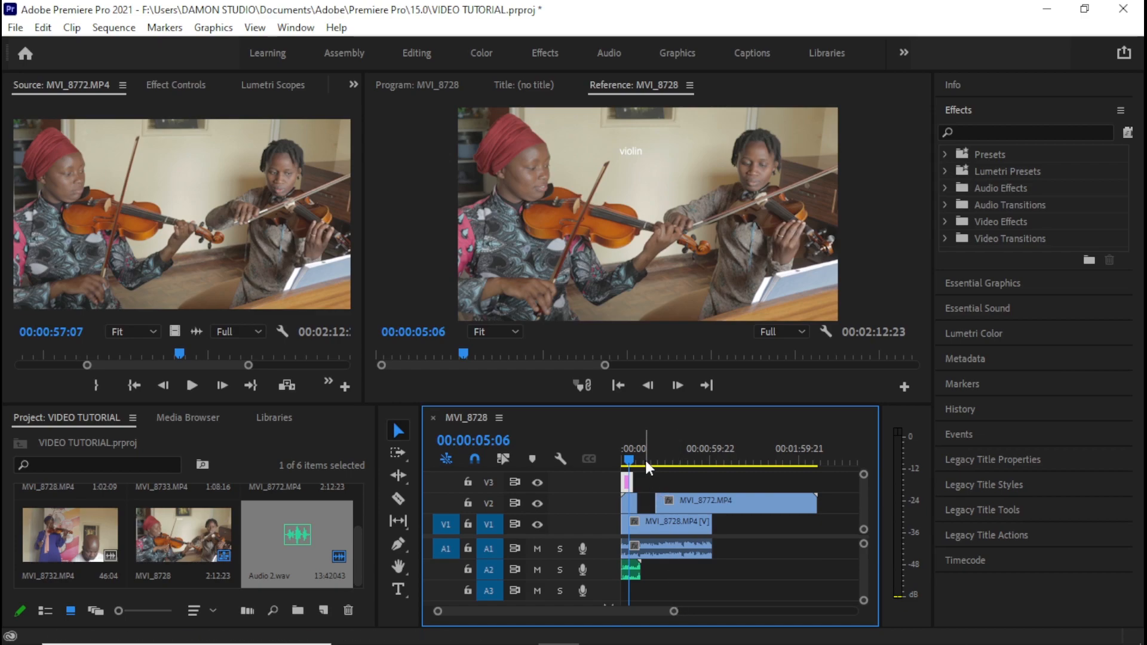
left_click_drag(631, 482, 830, 500)
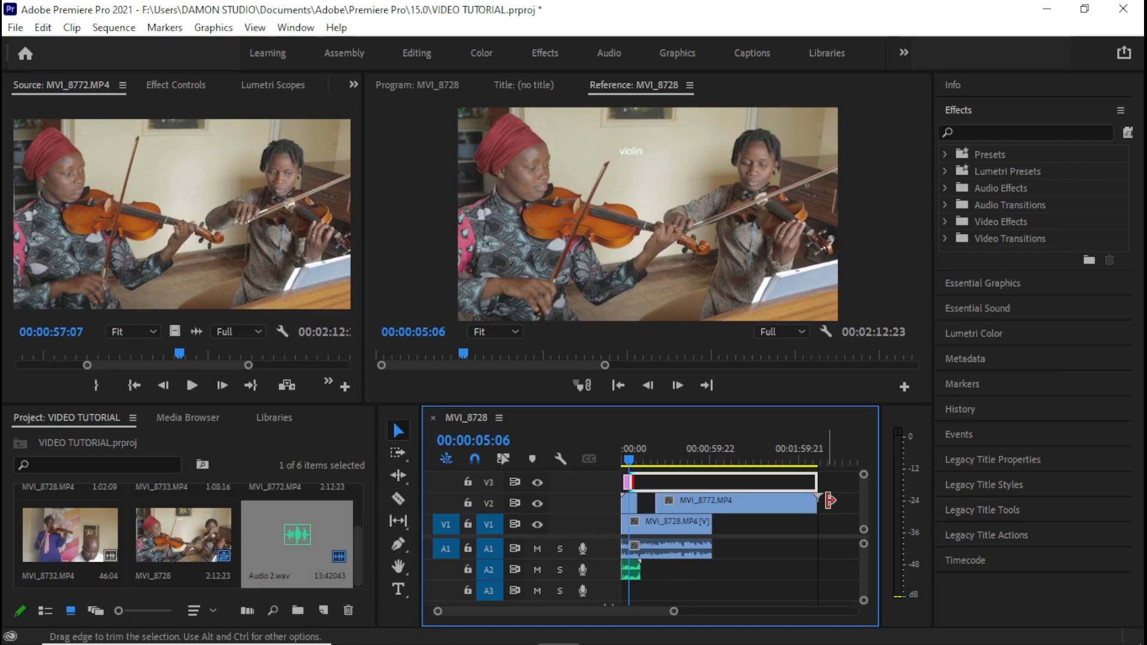
- Play and scrub the sequence to 00:00:52:05 to check the extended title over the footage
key("space")
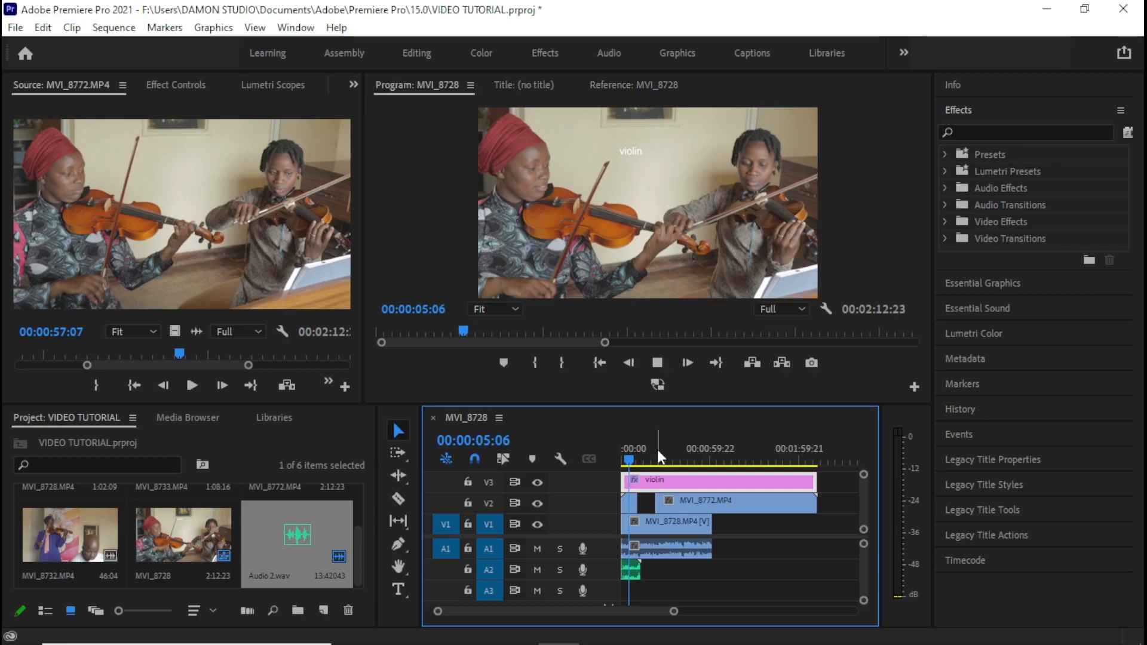
left_click(669, 459)
left_click_drag(670, 460, 700, 464)
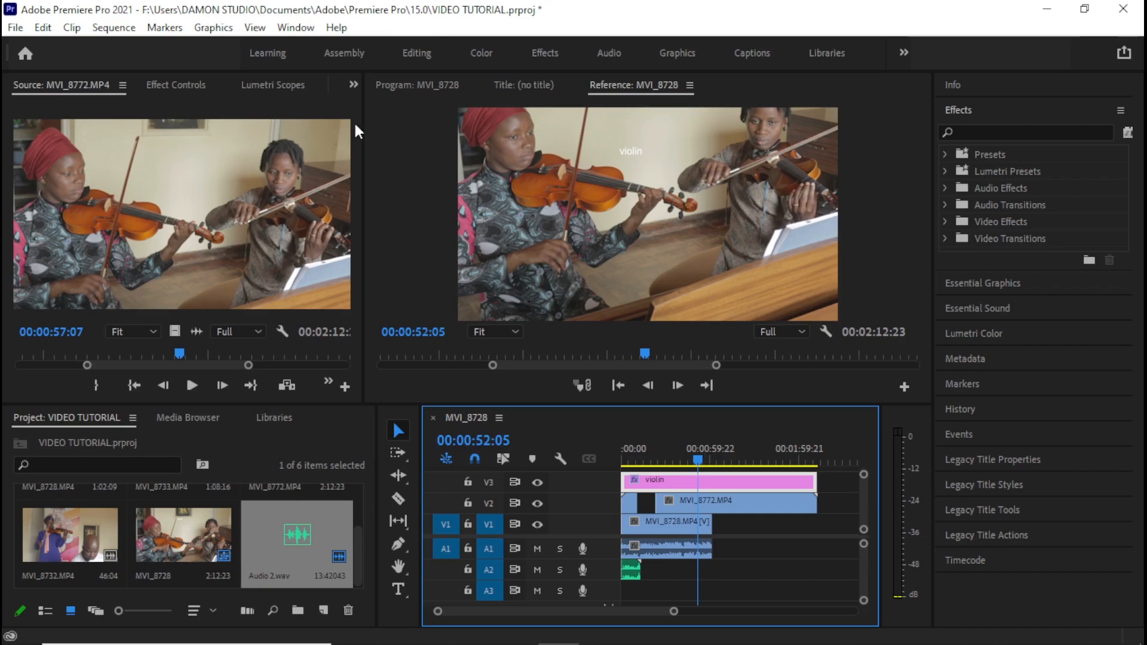
left_click(16, 27)
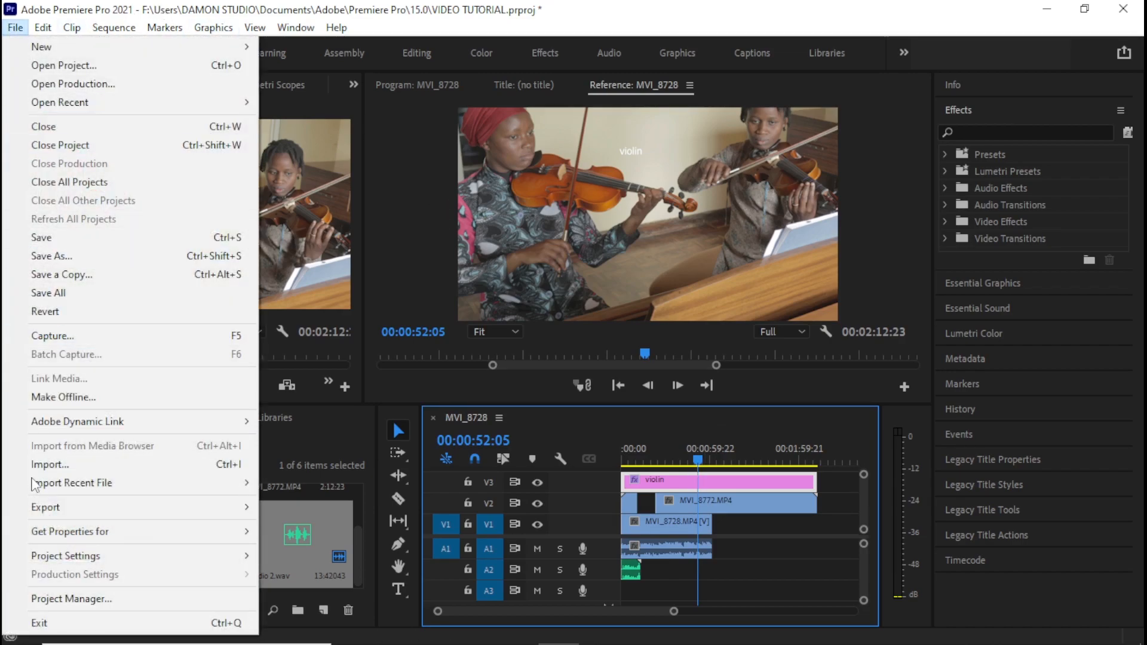
mouse_move(128, 516)
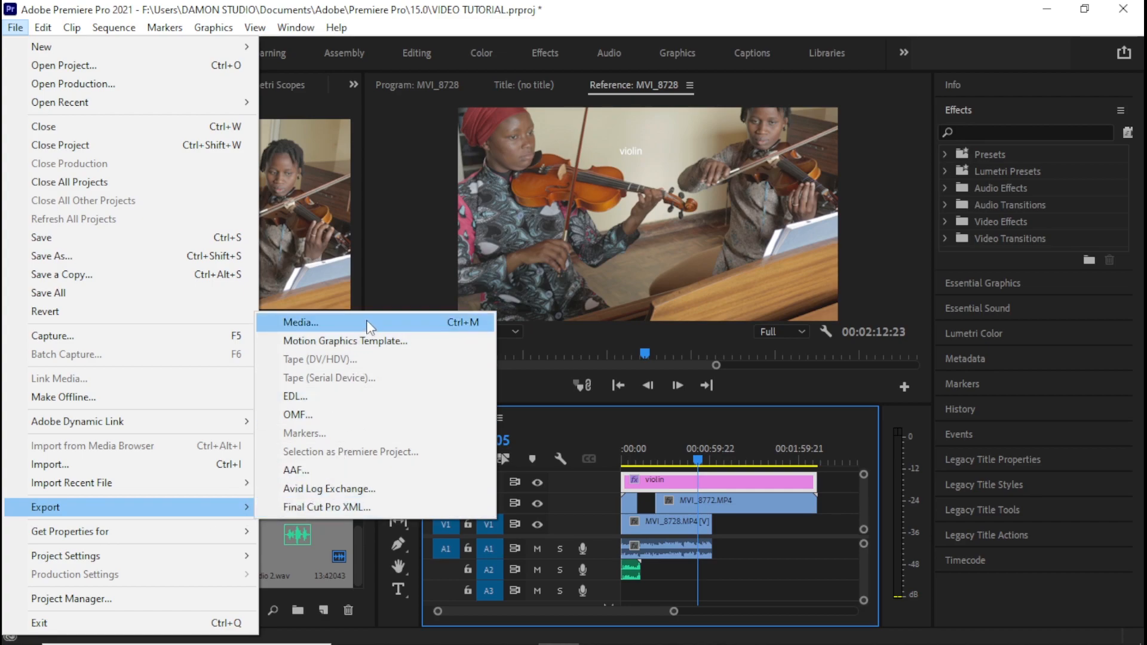
left_click(367, 321)
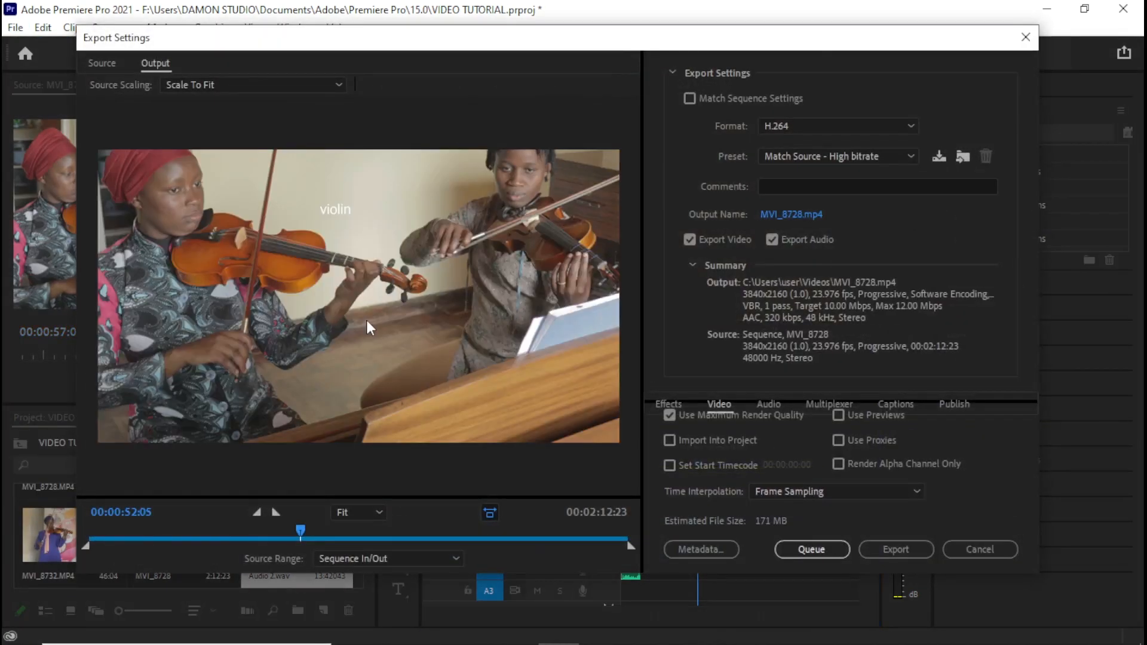
left_click(1026, 37)
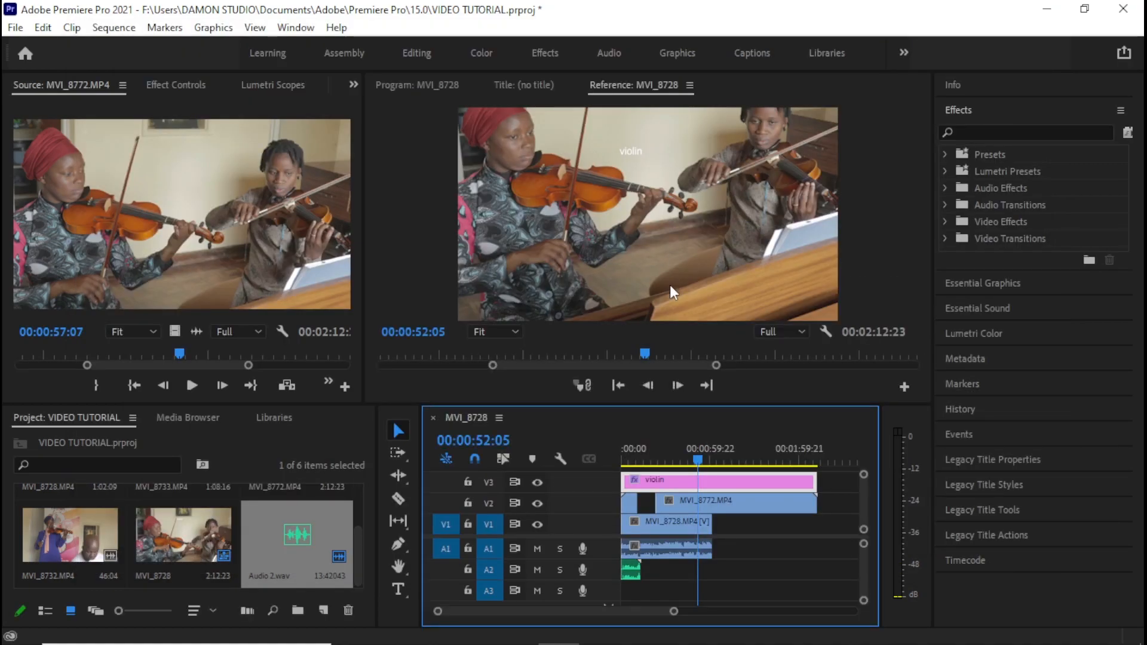
key("ctrl+m")
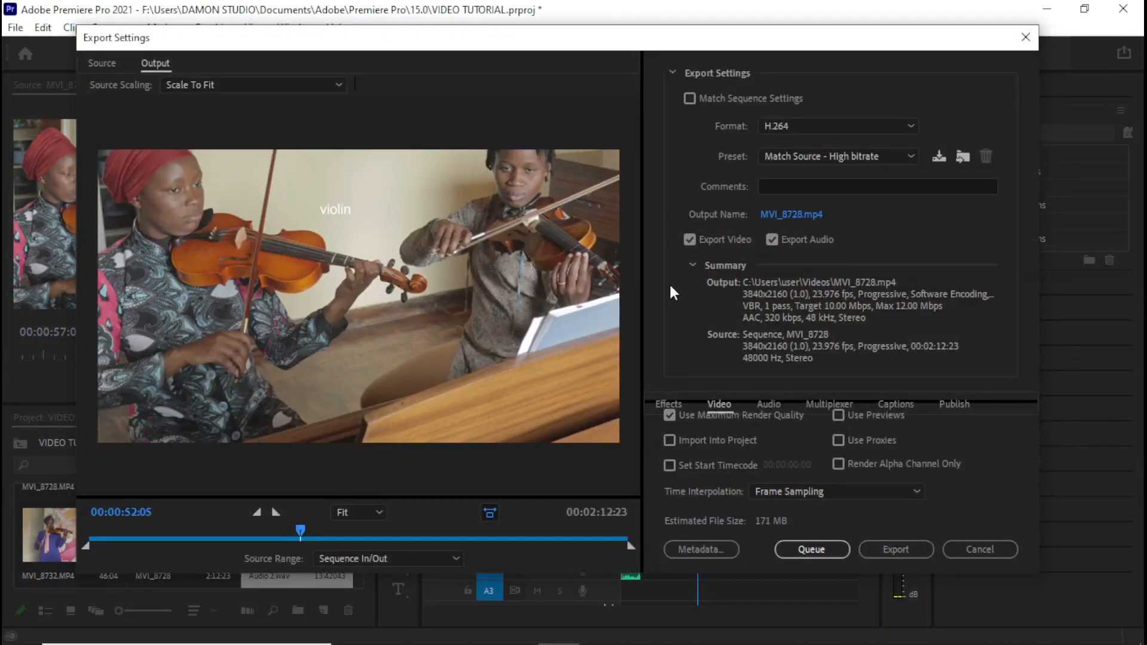
left_click(1025, 38)
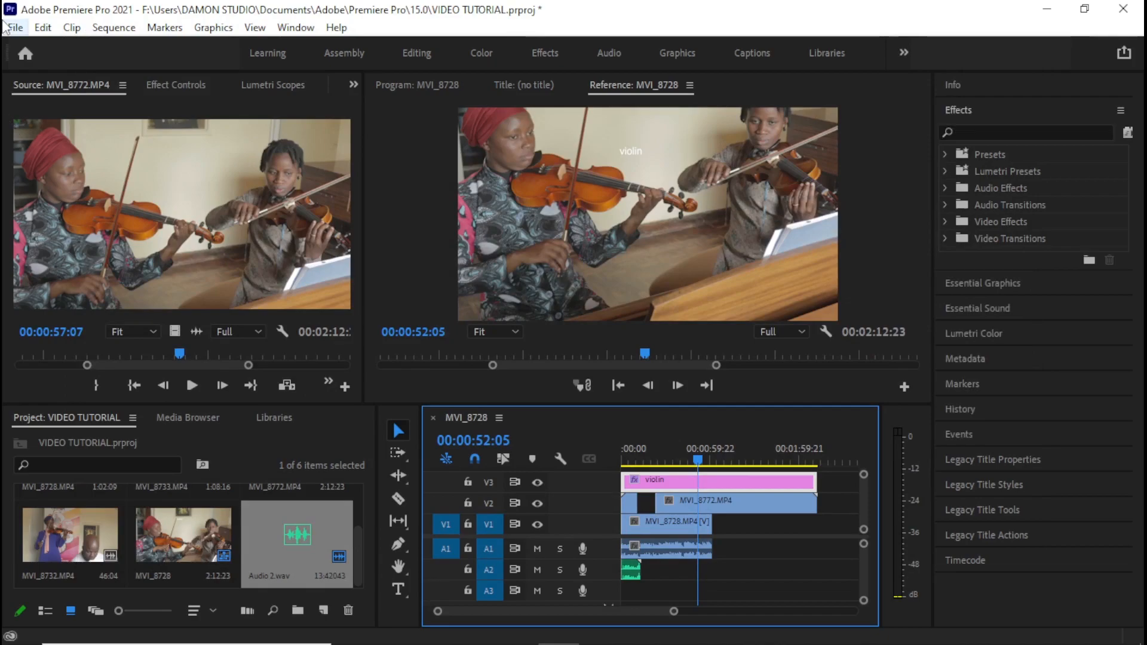
- Open the media export settings for the MVI_8728 sequence and review the available formats, keeping H.264
left_click(7, 28)
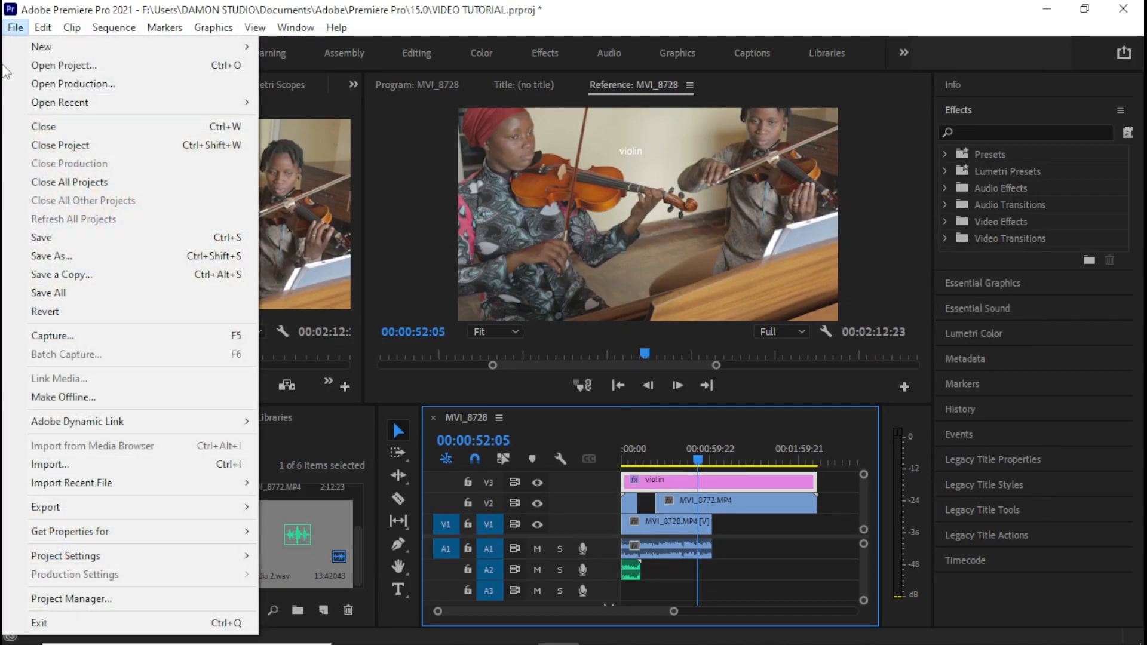
mouse_move(71, 509)
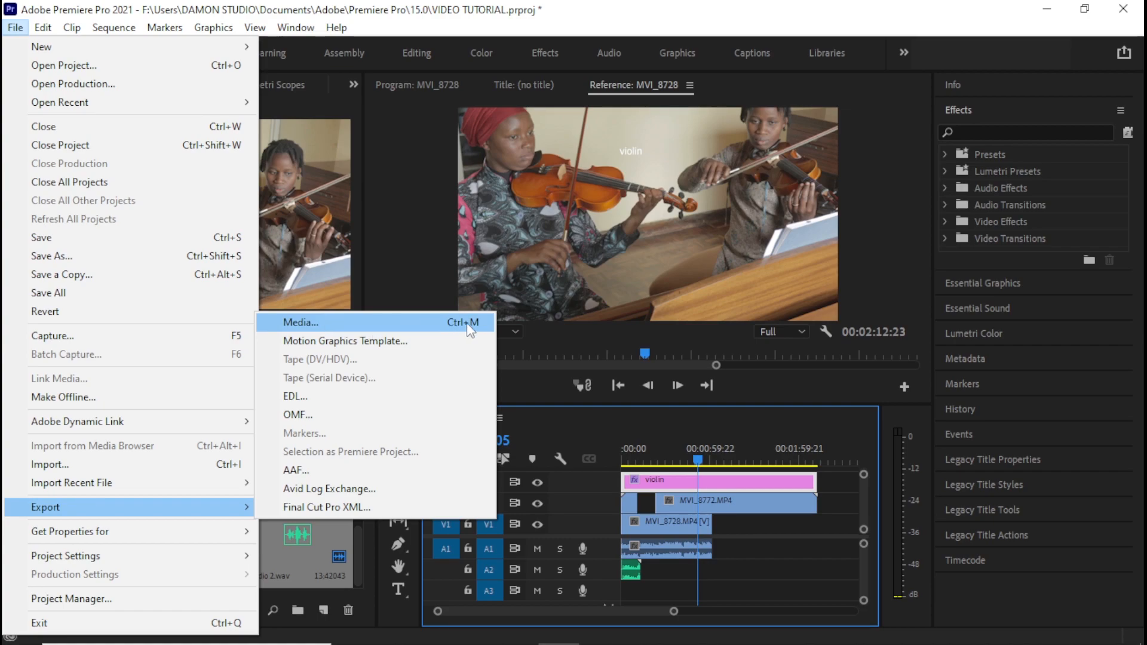
left_click(514, 288)
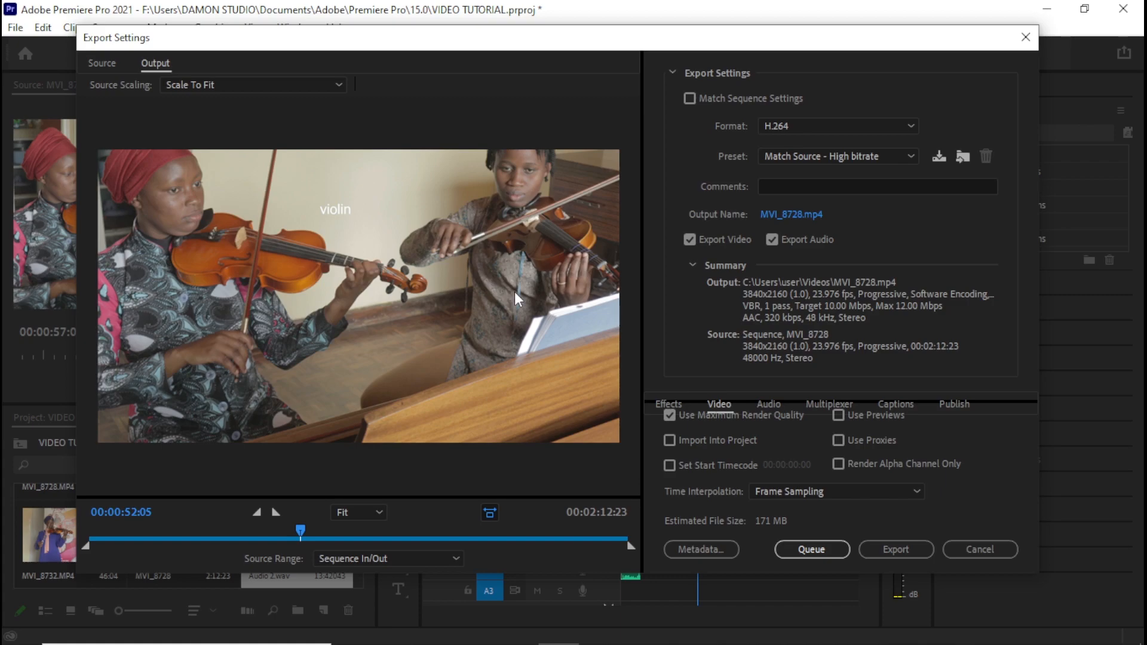
left_click(812, 134)
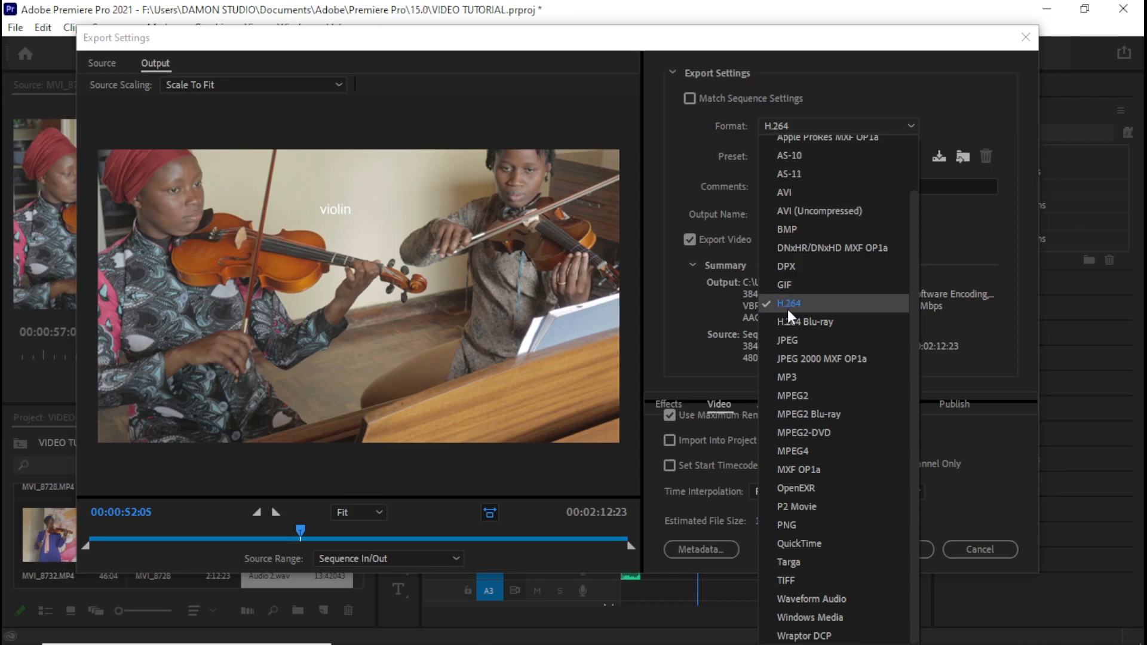
left_click(696, 184)
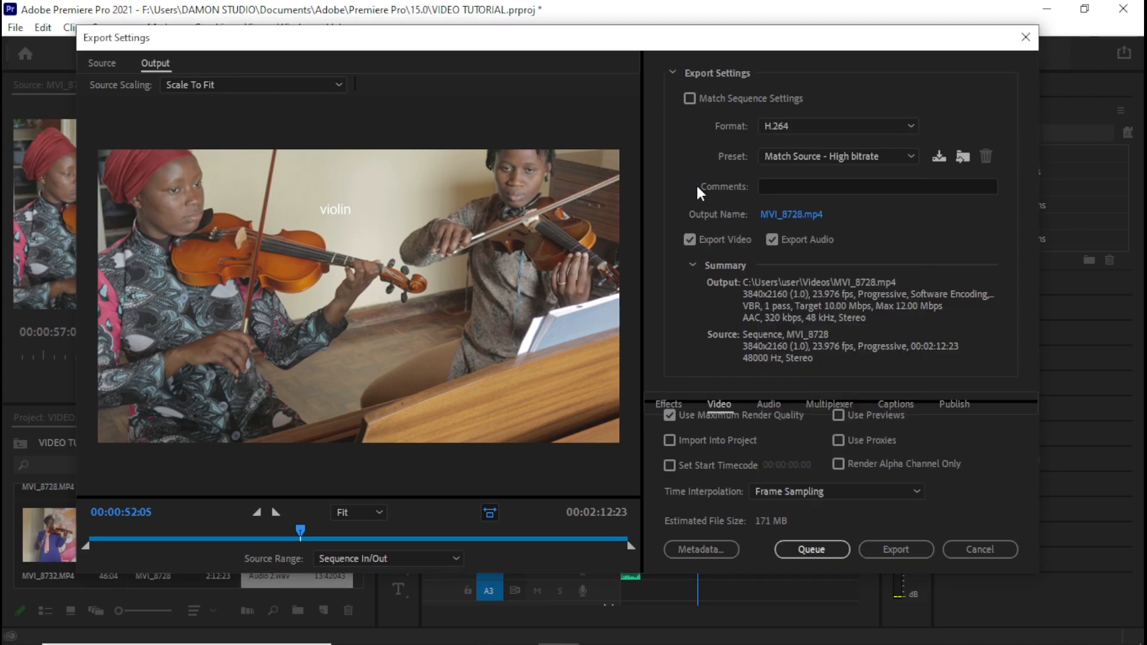
- Review the export presets without choosing another one, and switch audio export off and back on
left_click(778, 158)
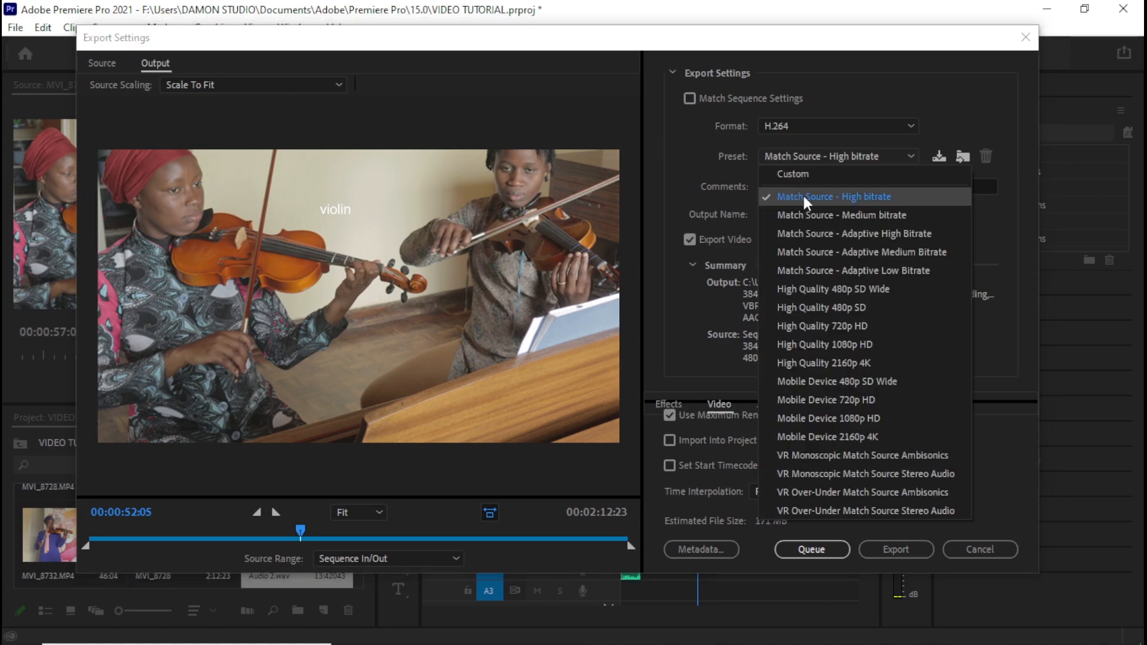
left_click(709, 157)
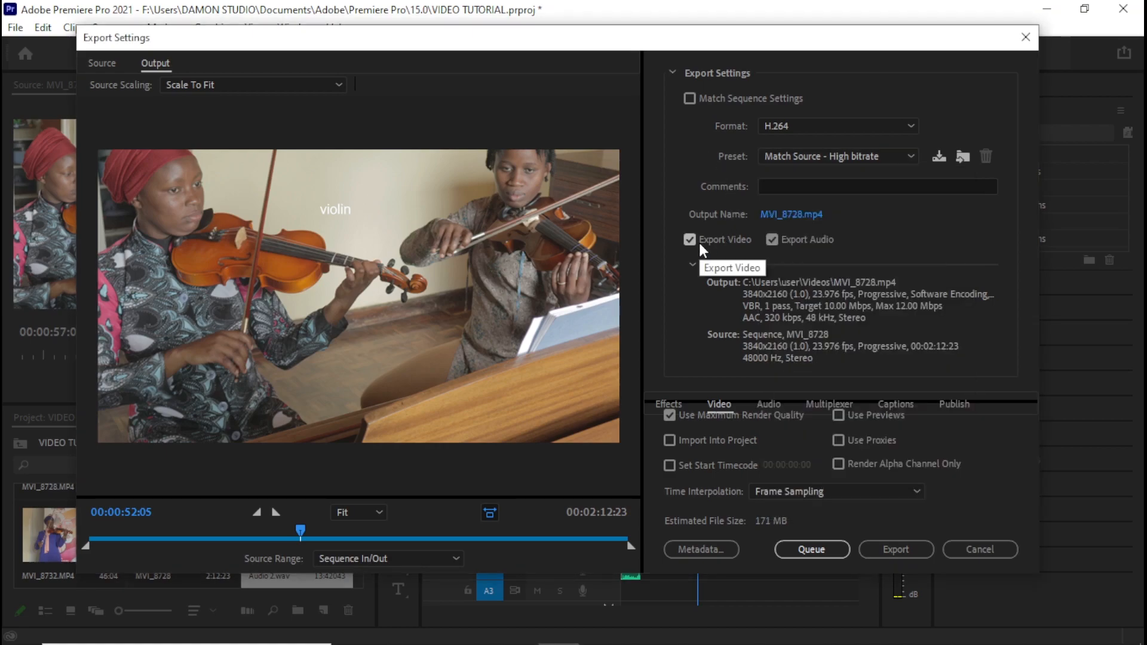
left_click(770, 239)
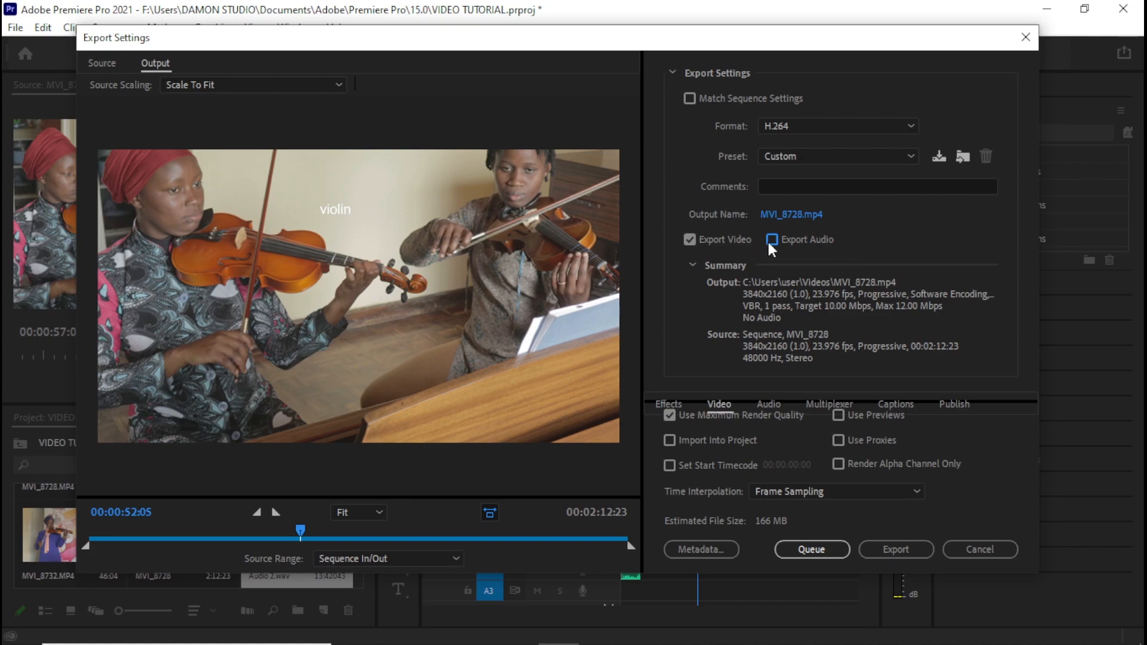
left_click(769, 239)
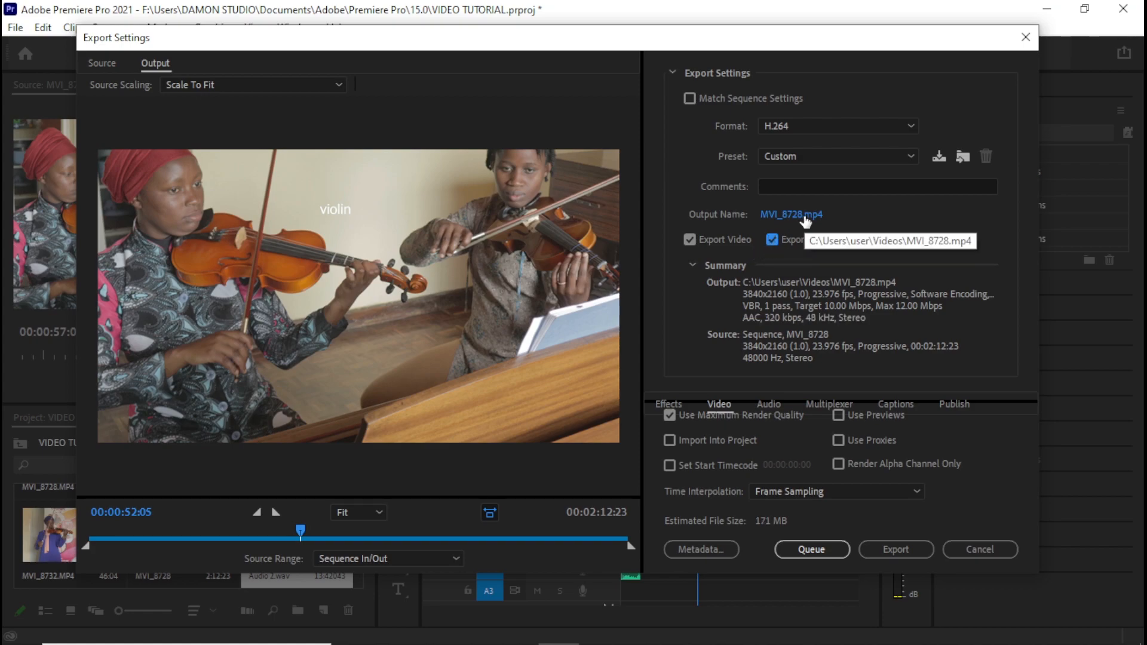